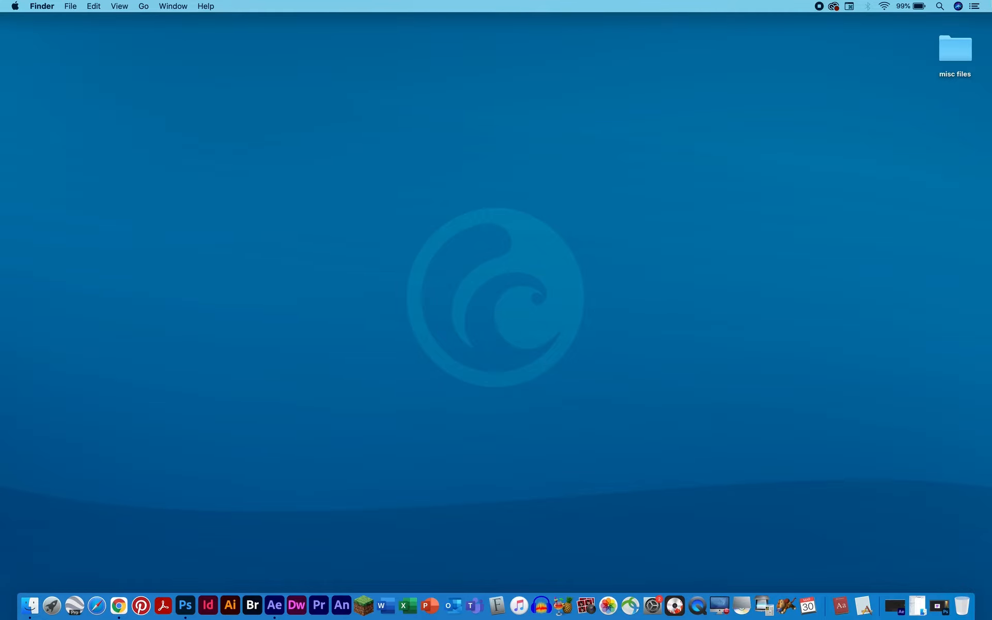
Step: Switch to the 100.psd document in Photoshop, show the Timeline and create a frame animation in it
left_click(940, 607)
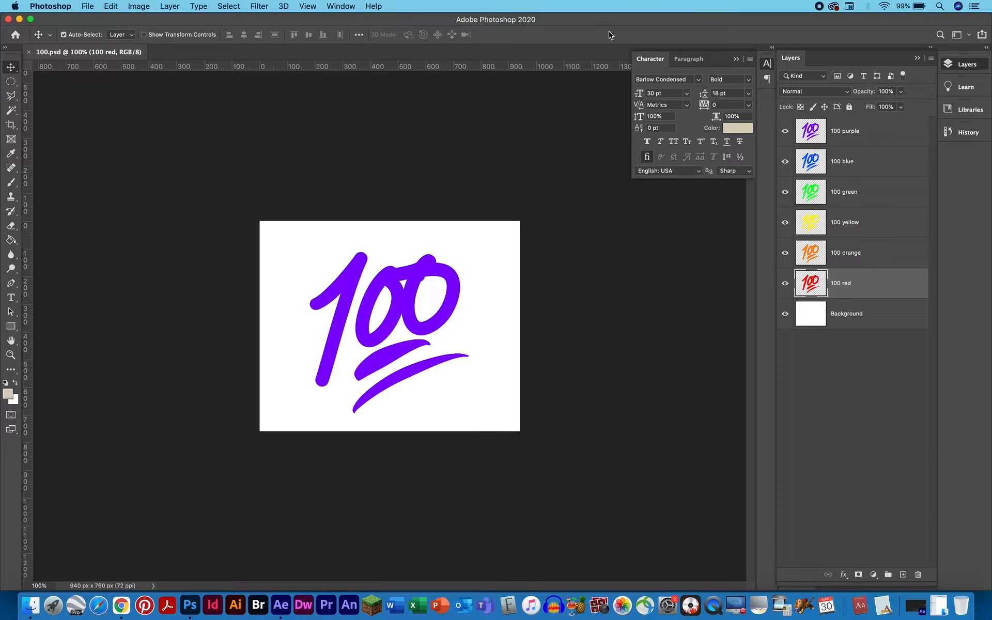
left_click(349, 7)
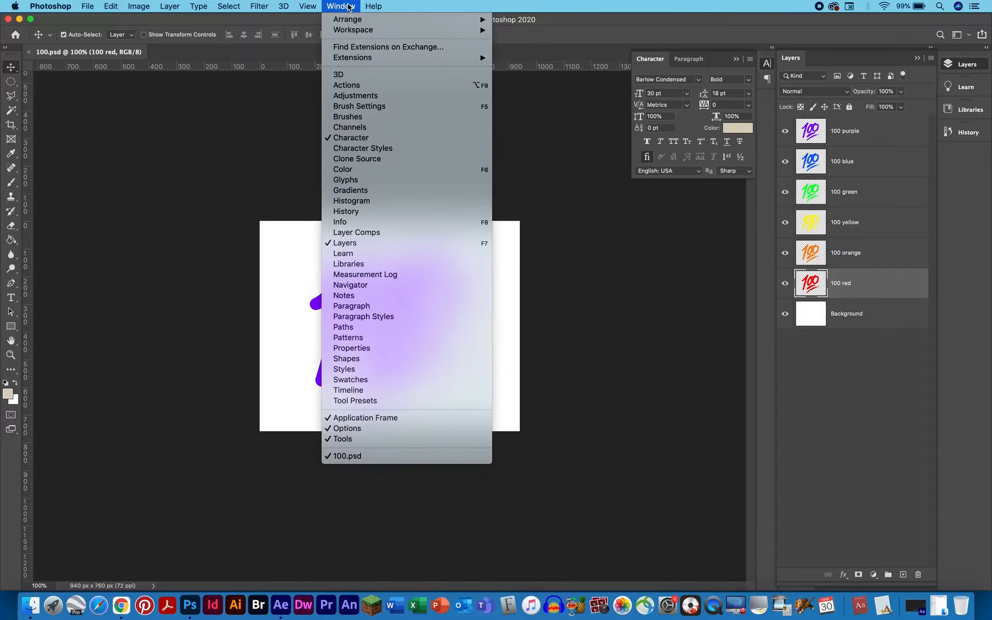
left_click(350, 391)
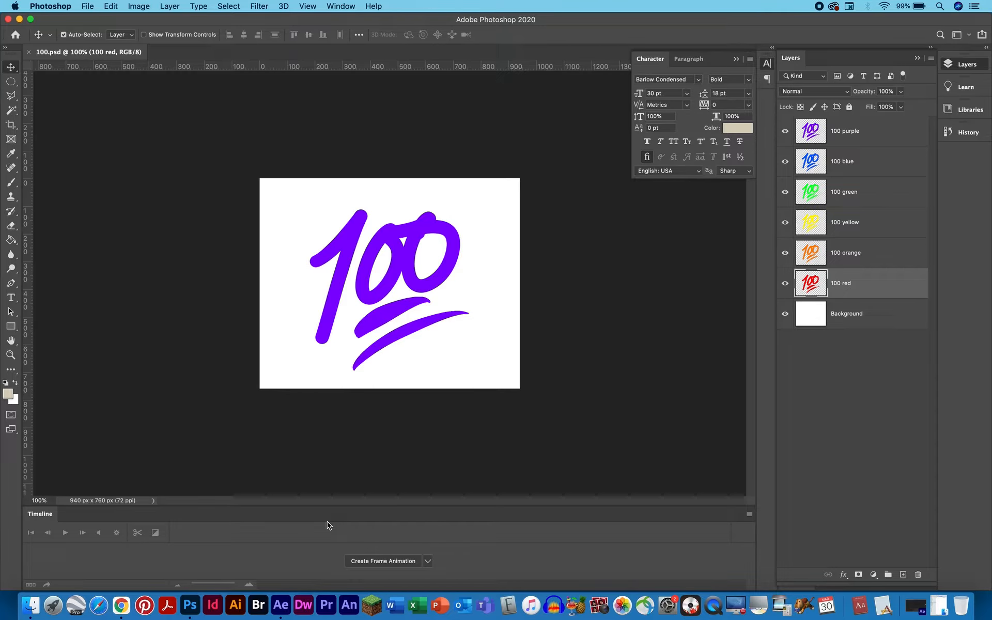
left_click(428, 561)
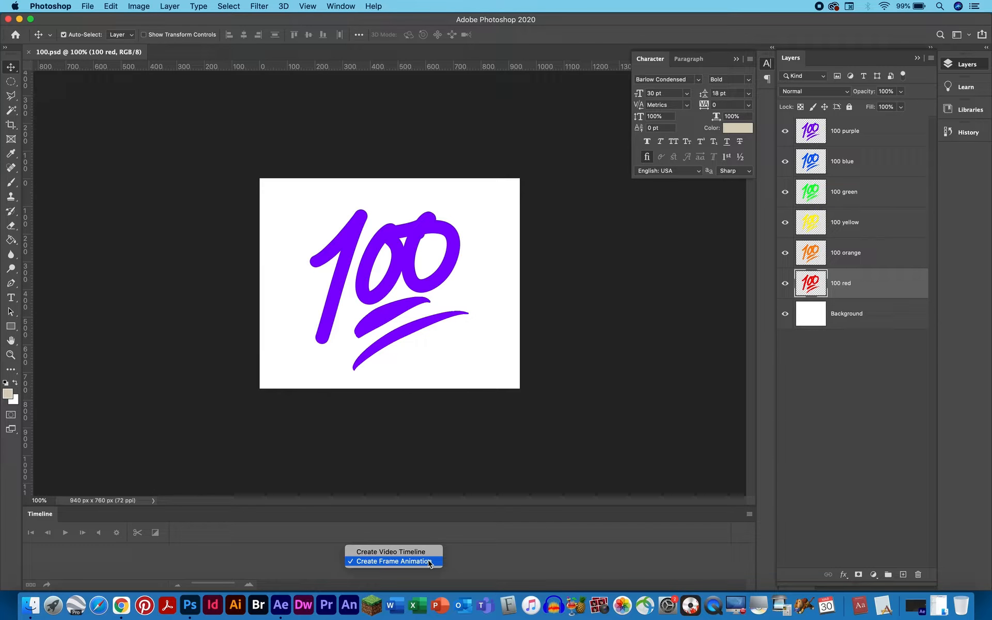
left_click(429, 562)
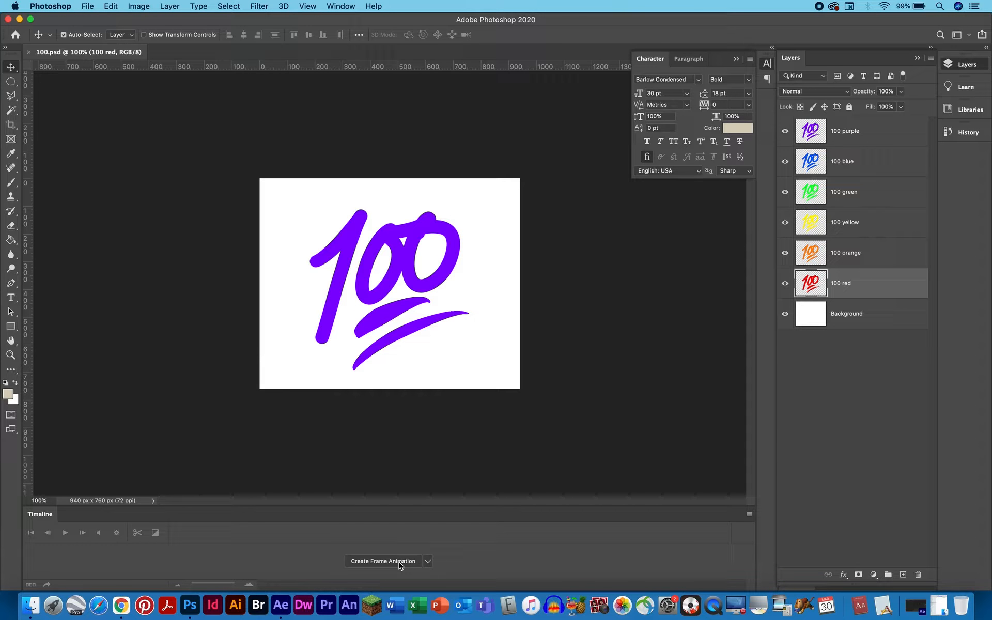
left_click(399, 562)
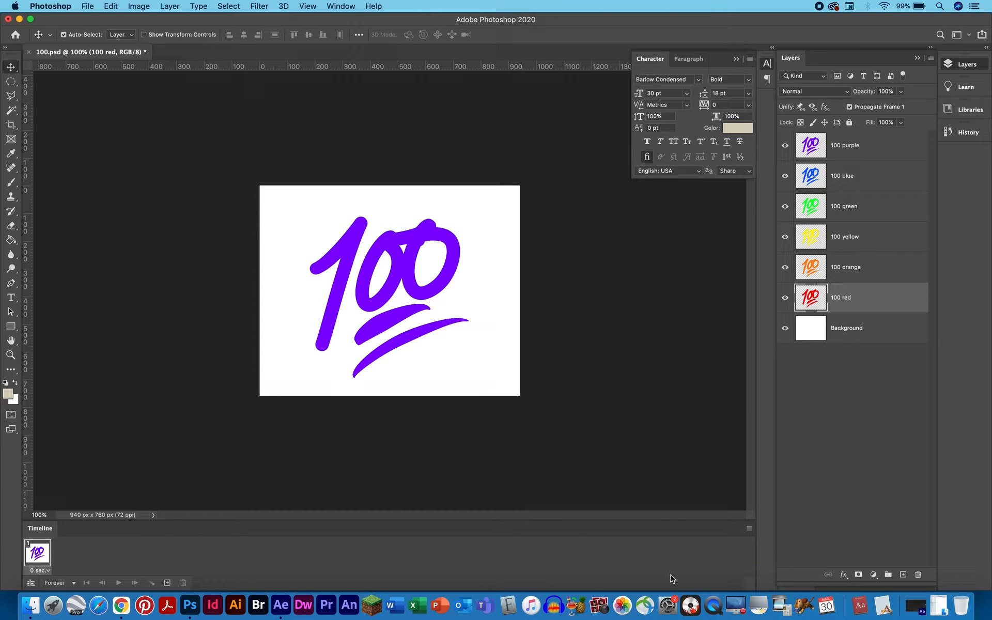
left_click(749, 530)
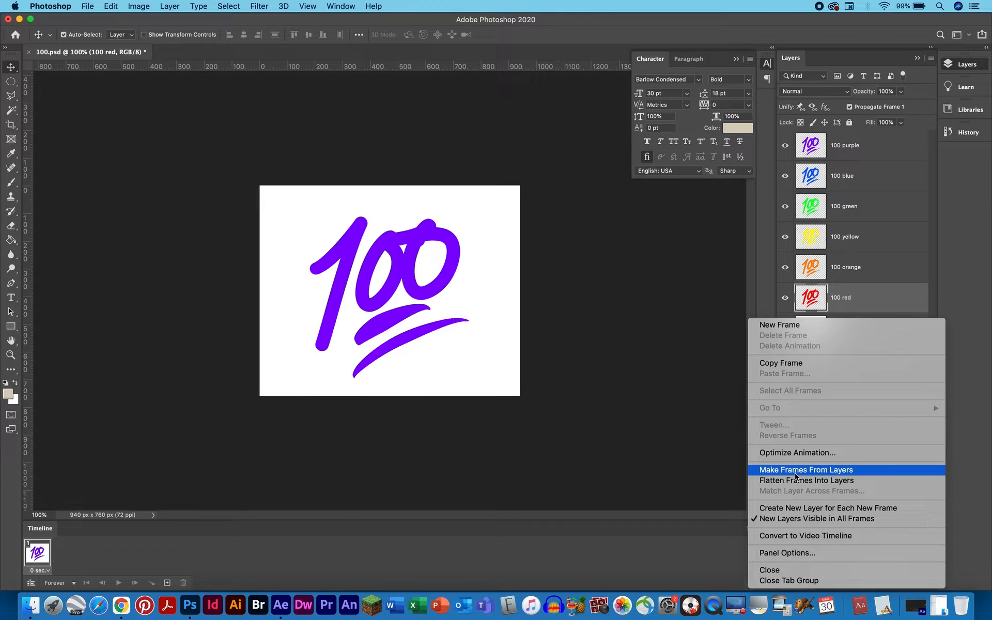
left_click(721, 481)
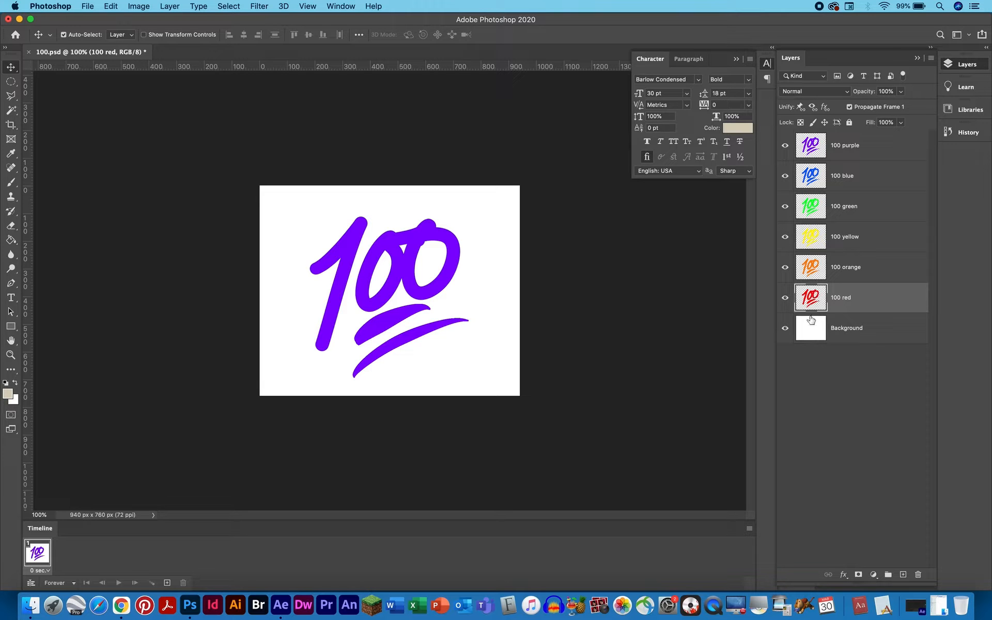
Step: Review the layer stack by hiding the Background and all six coloured 100 layers, and turn every layer's visibility back on
left_click(786, 329)
left_click(785, 146)
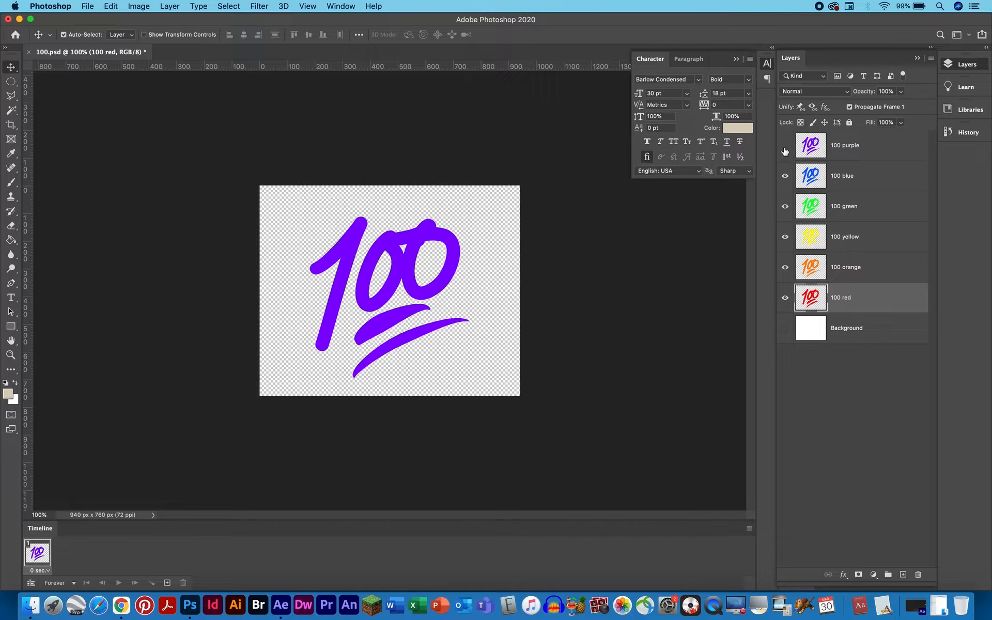
left_click(785, 176)
left_click(785, 206)
left_click(785, 237)
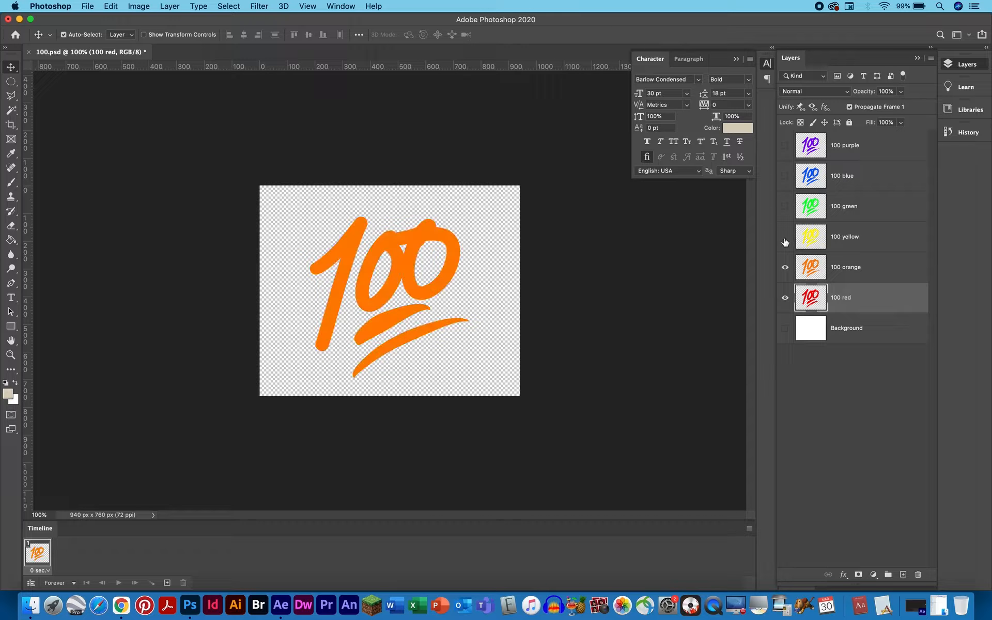
left_click(786, 268)
left_click(786, 297)
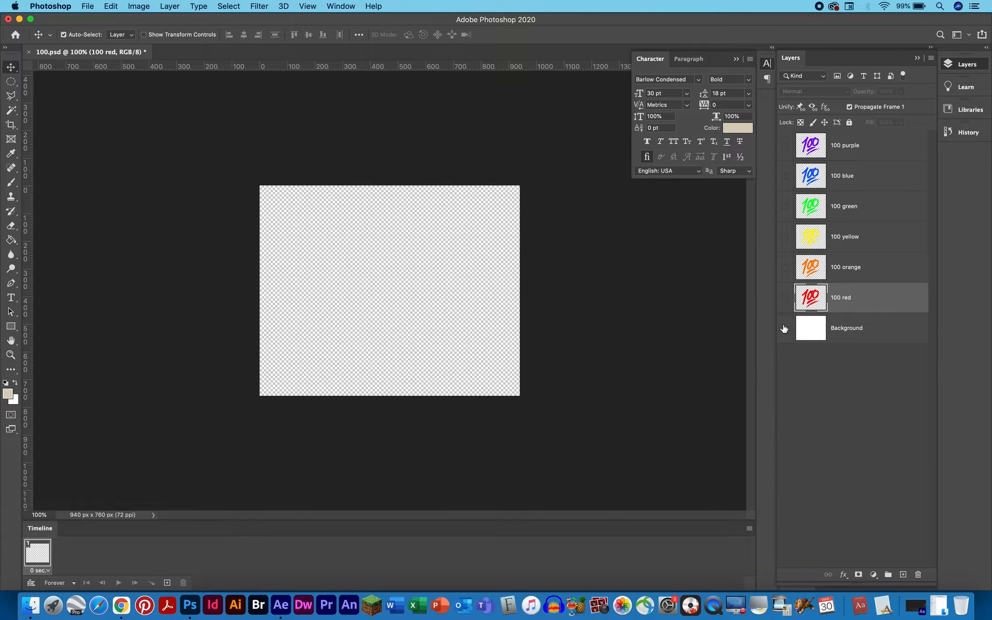
left_click(784, 329)
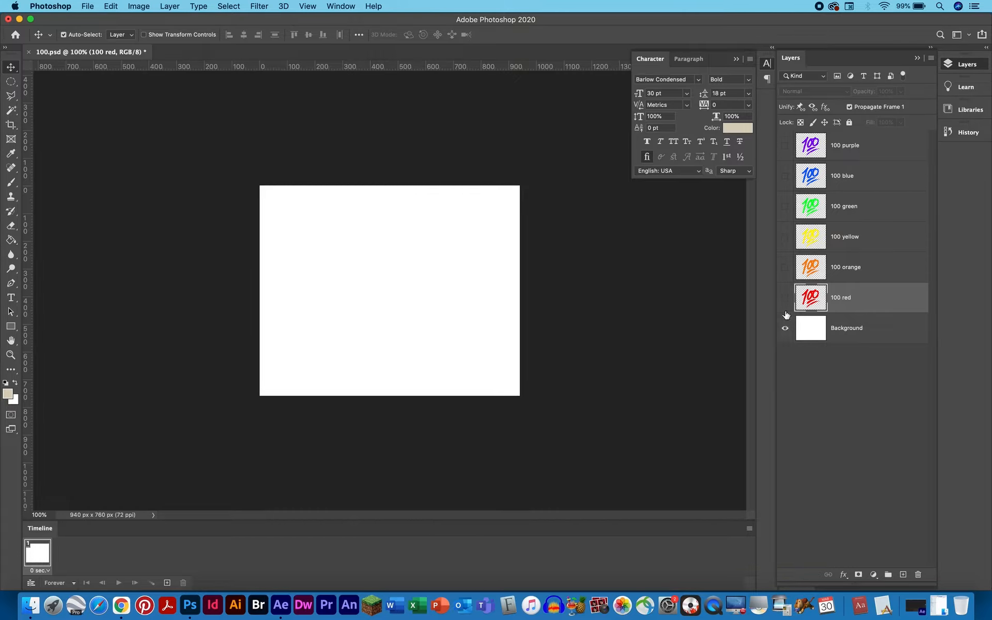
left_click_drag(785, 300, 785, 151)
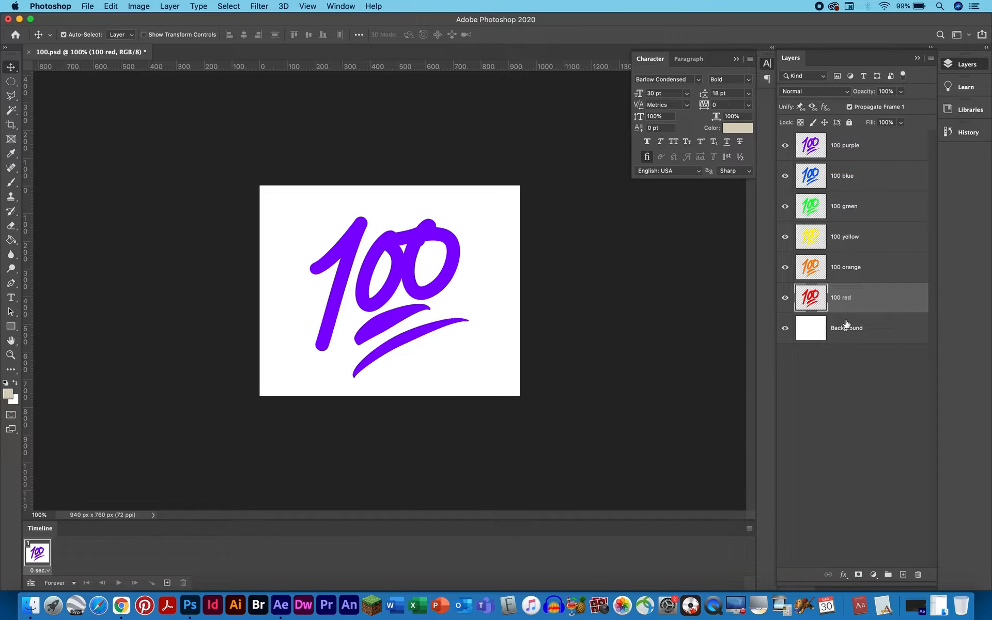
Step: Delete the Background layer and make animation frames from the remaining coloured 100 layers
left_click_drag(846, 323, 917, 574)
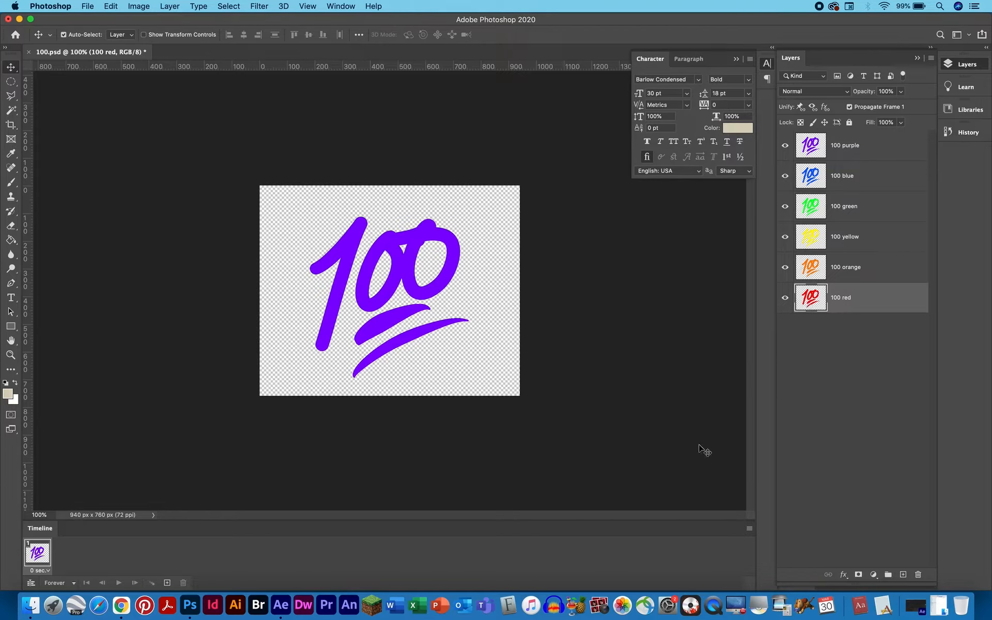
left_click(749, 529)
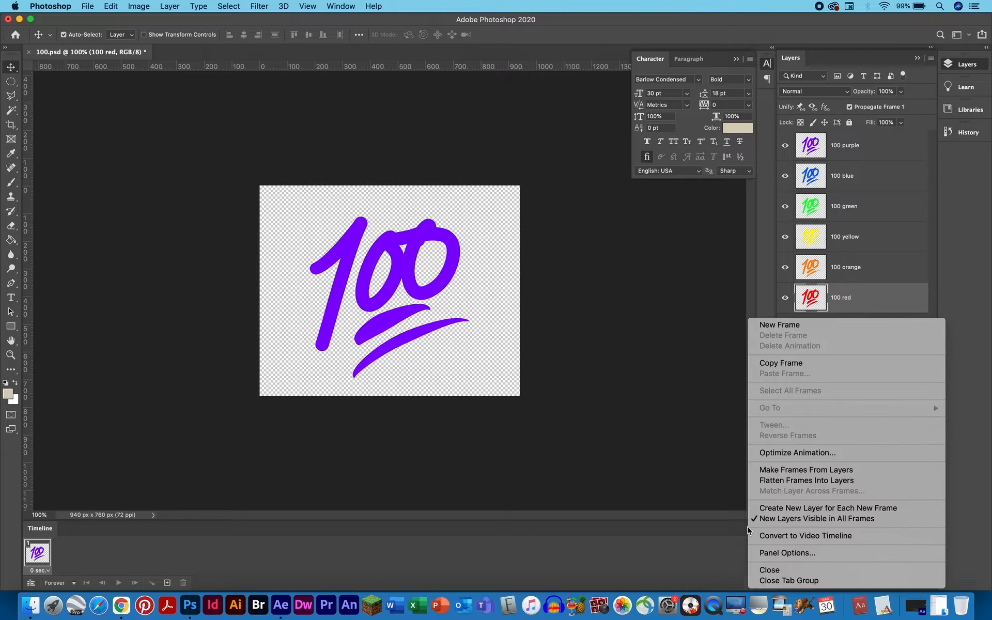
left_click(800, 470)
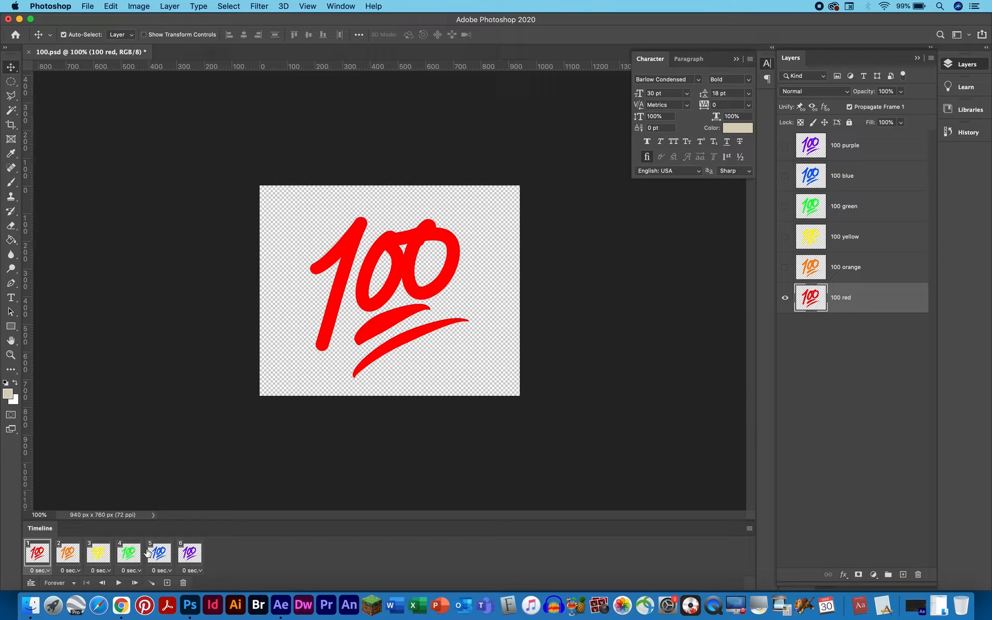
Step: Check the available delay options for the first and second animation frames without choosing one
left_click(48, 570)
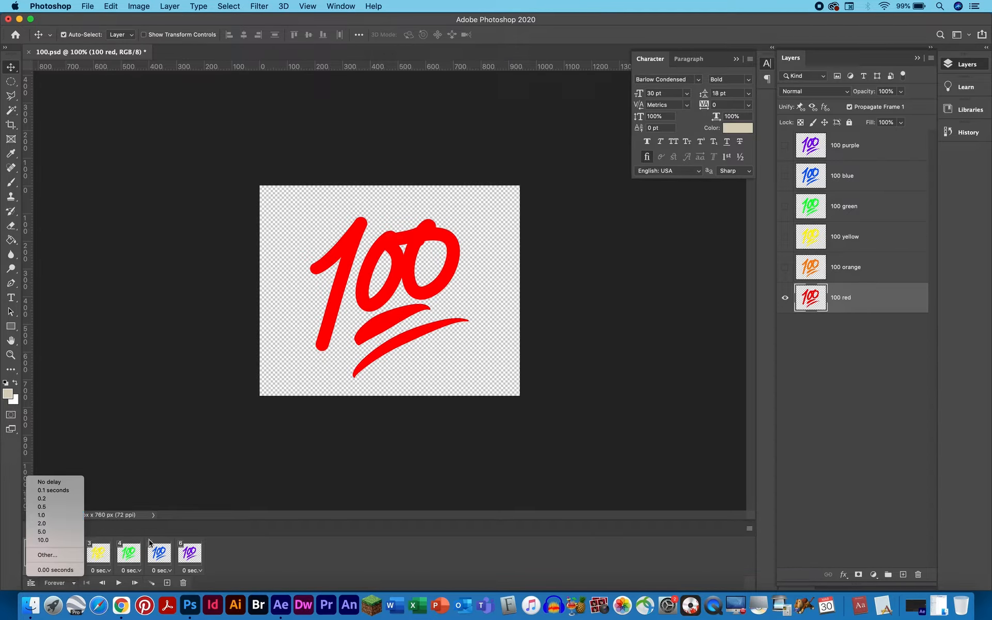
left_click(234, 569)
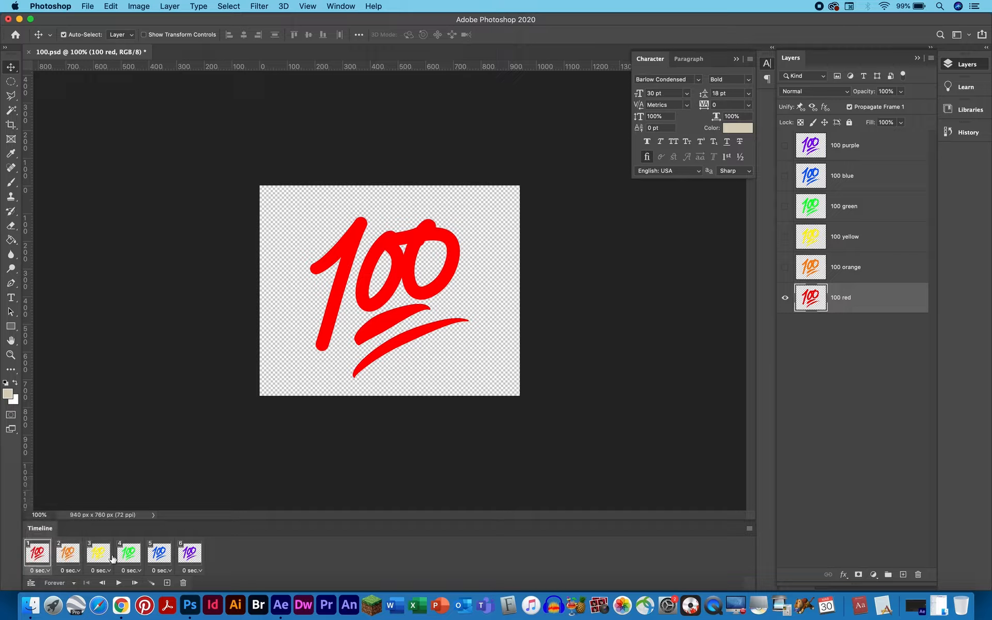
left_click(70, 571)
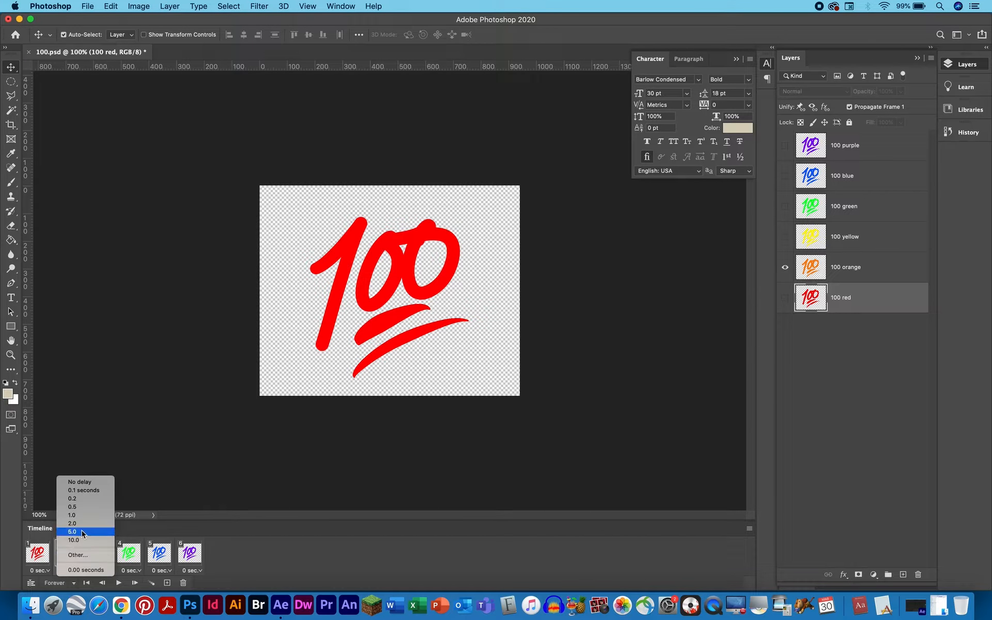
left_click(234, 556)
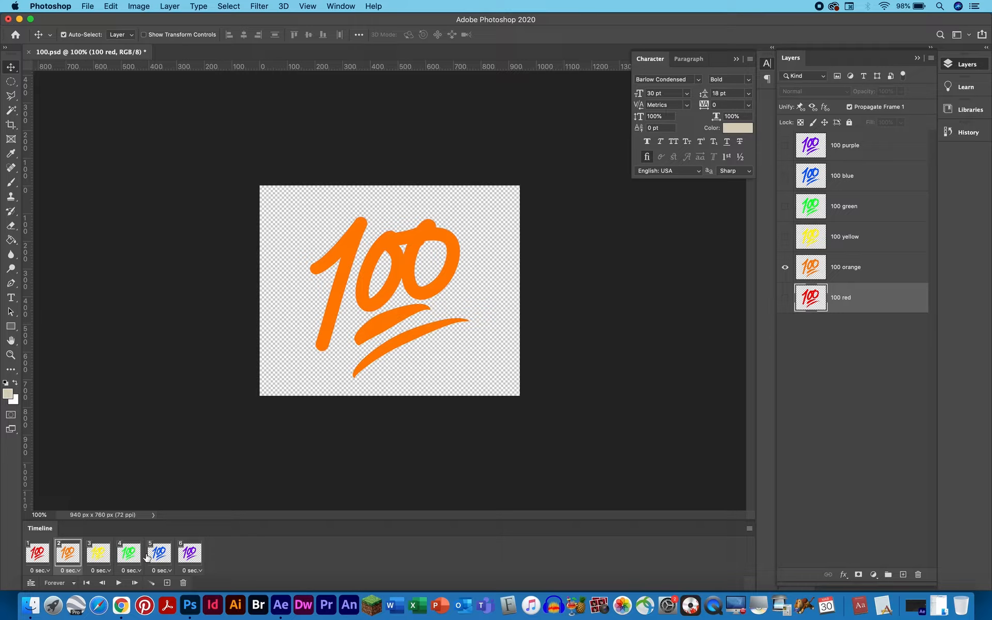
Step: Open the Save for Web (Legacy) export for the animation
left_click(88, 4)
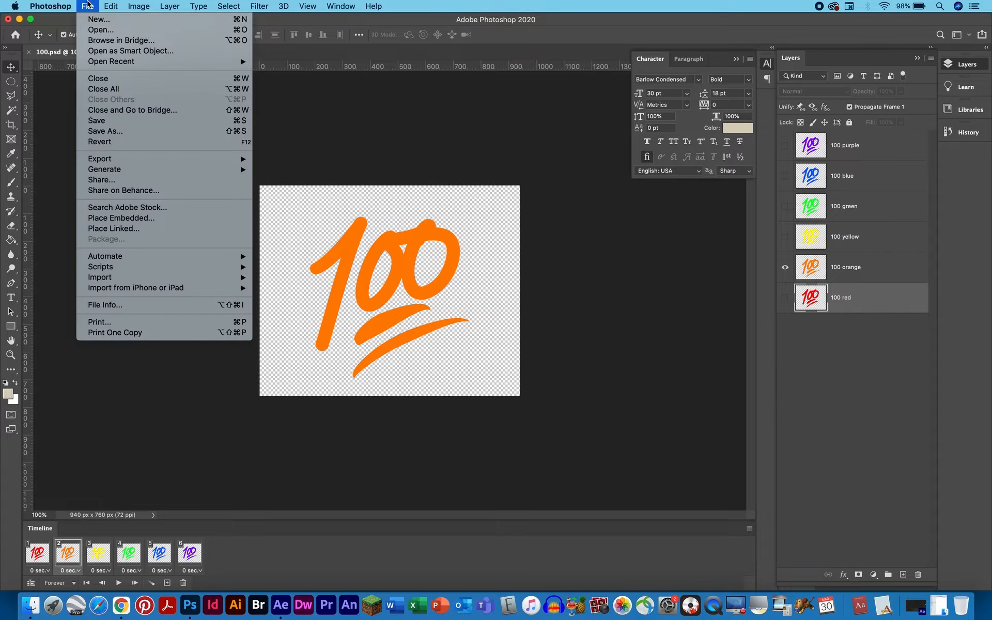
mouse_move(107, 161)
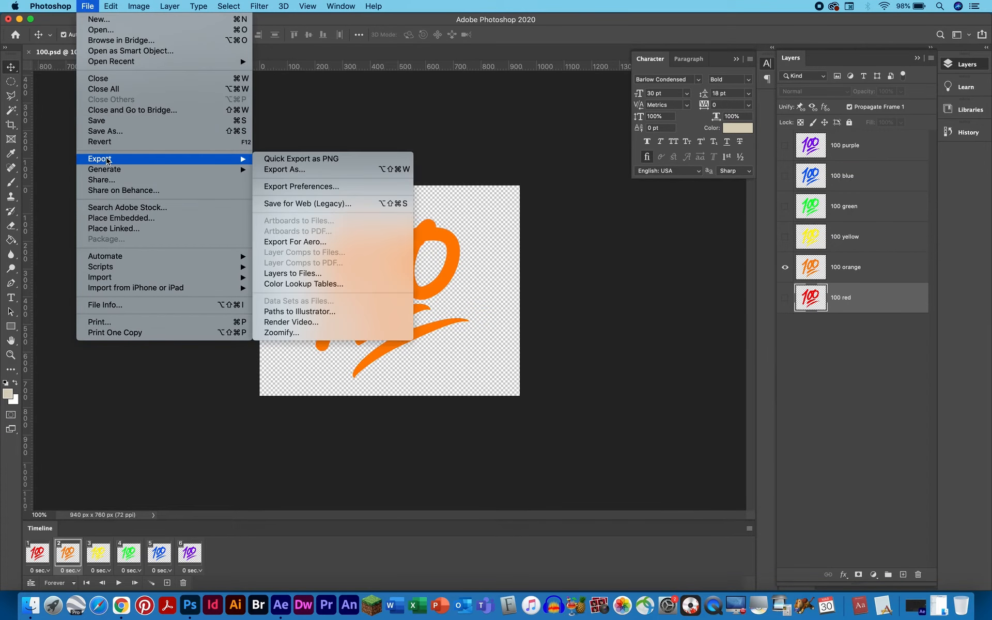
left_click(303, 204)
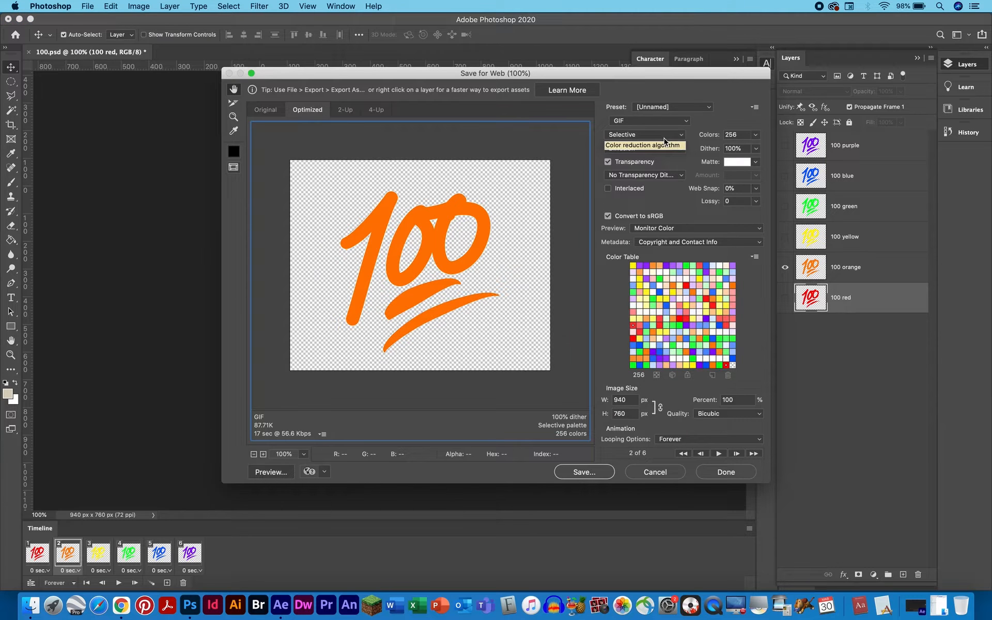
Step: Examine the GIF export's Colors, Dither and Looping Options choices without changing them
left_click(755, 135)
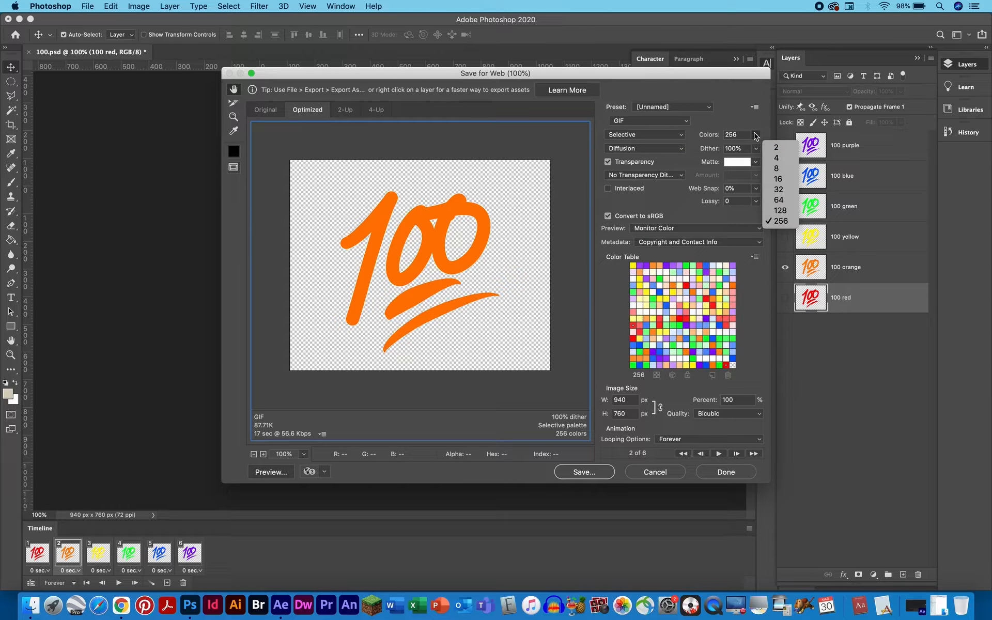
left_click(755, 150)
left_click(755, 150)
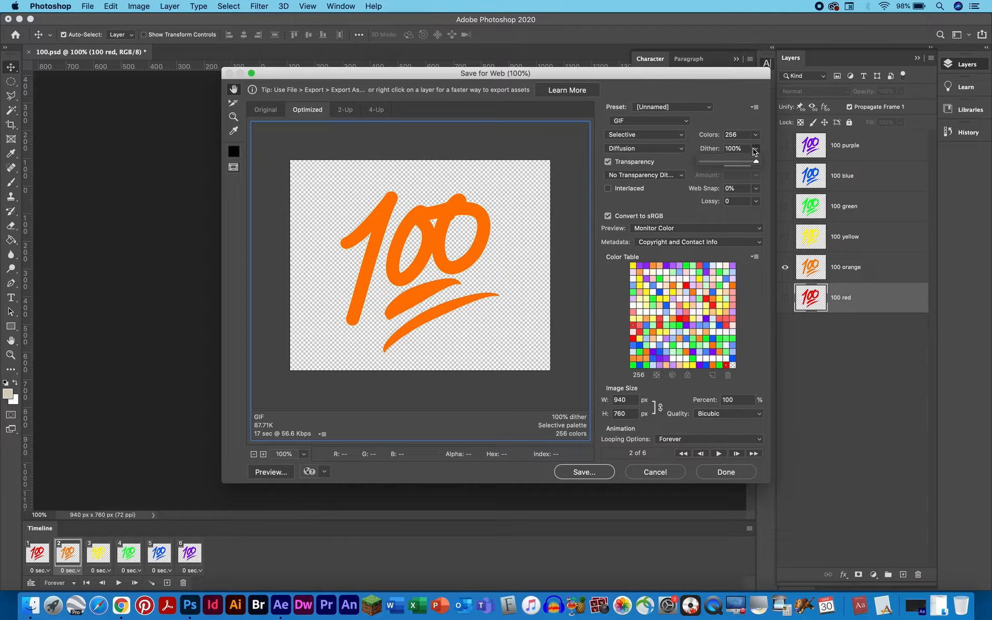
left_click(748, 119)
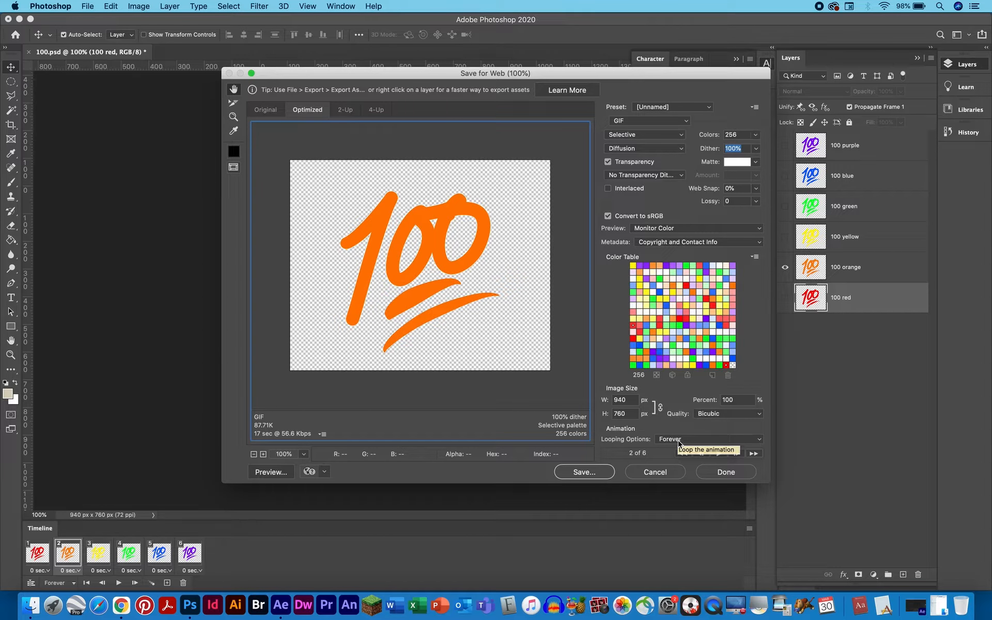
left_click(679, 441)
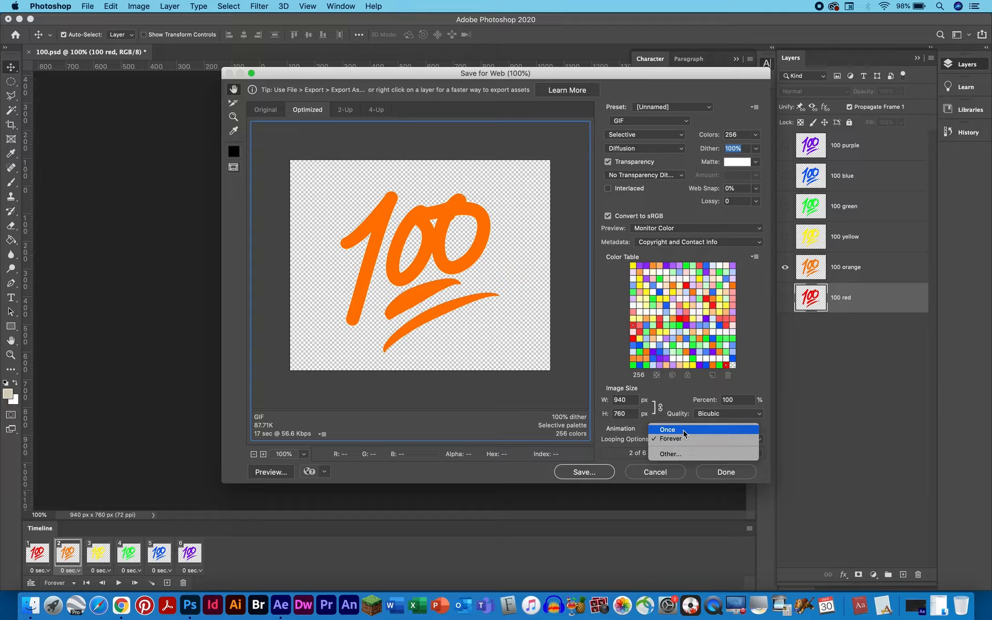
left_click(682, 398)
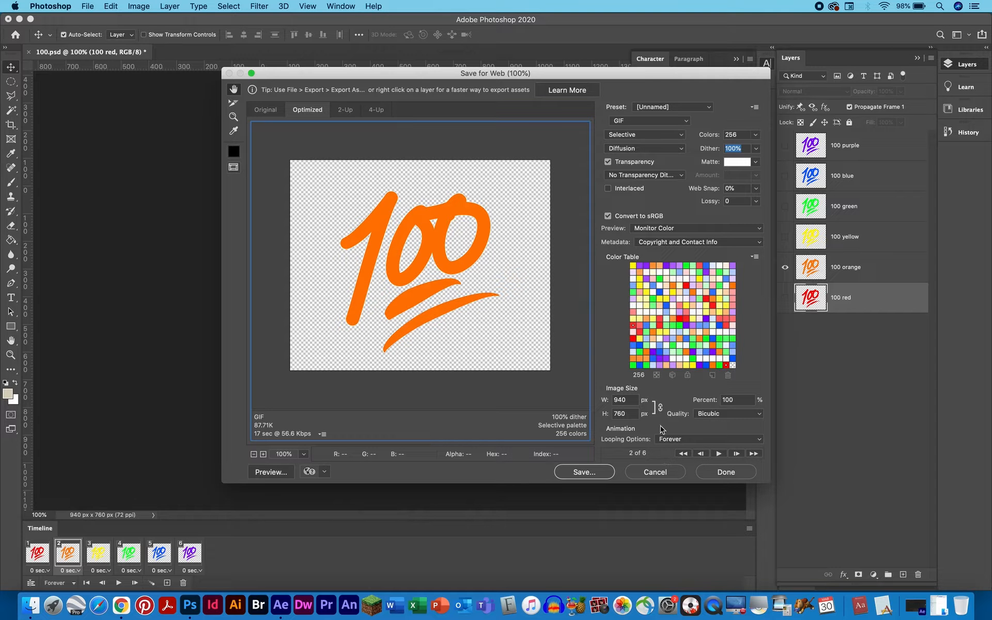
Step: Save the optimized animation as 100.gif in the animated gifs folder, inside the YouTube folder of Litwincreative
left_click(579, 474)
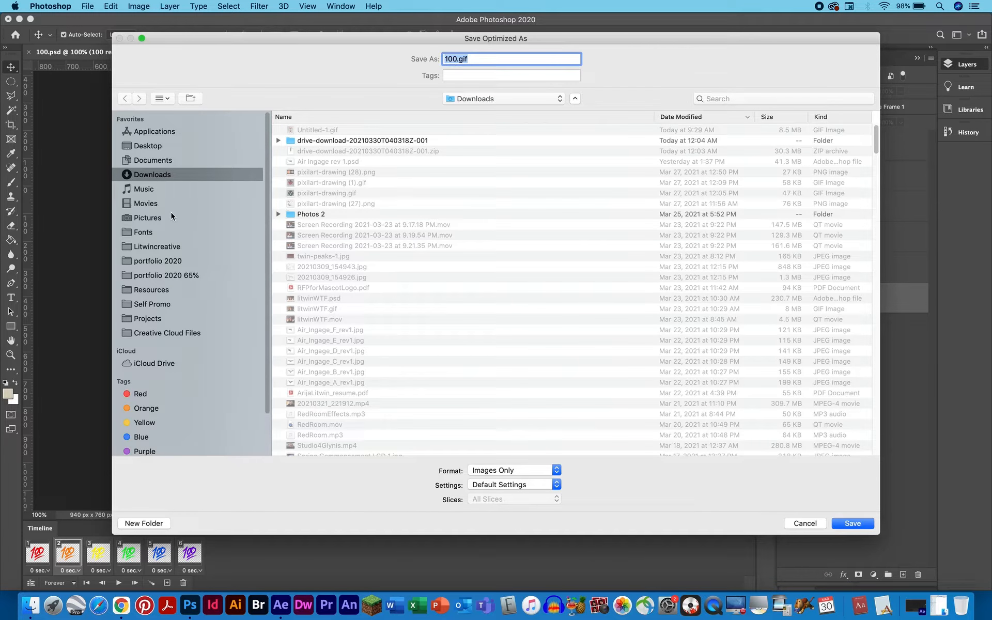
left_click(162, 247)
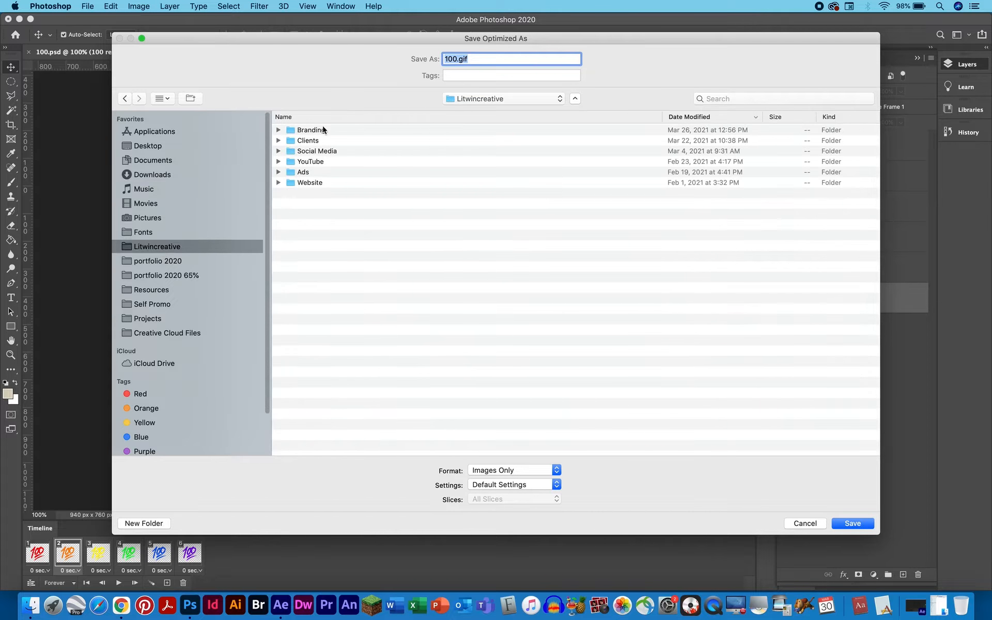
left_click(313, 162)
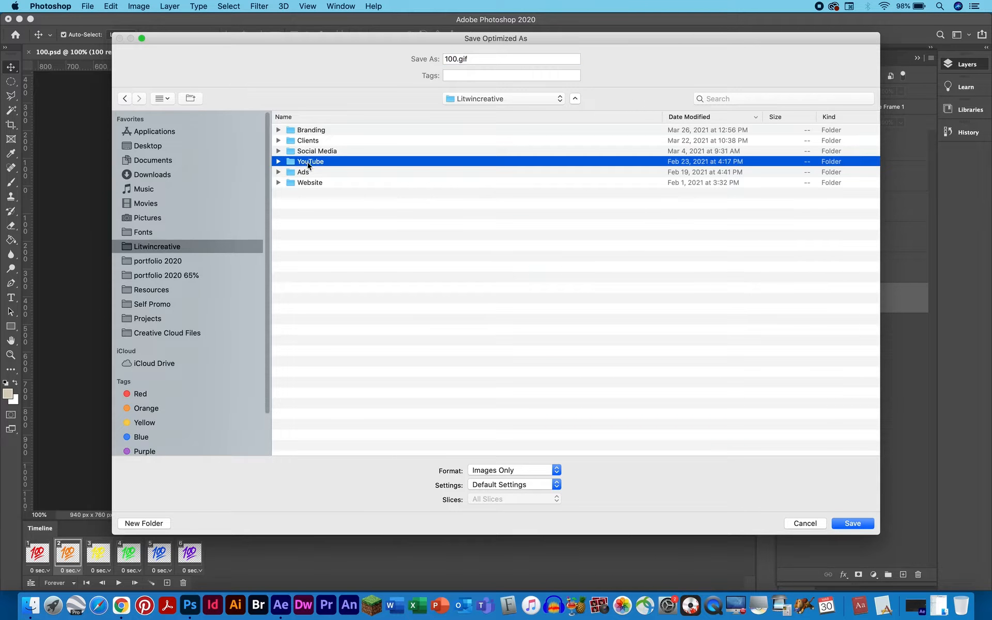
double_click(310, 162)
double_click(312, 132)
double_click(316, 132)
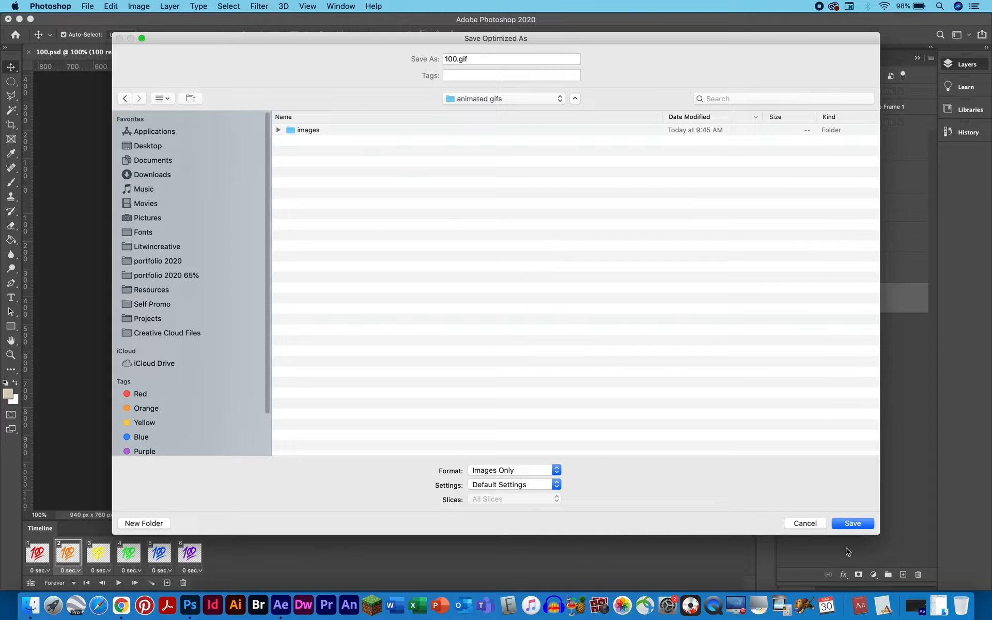
left_click(862, 524)
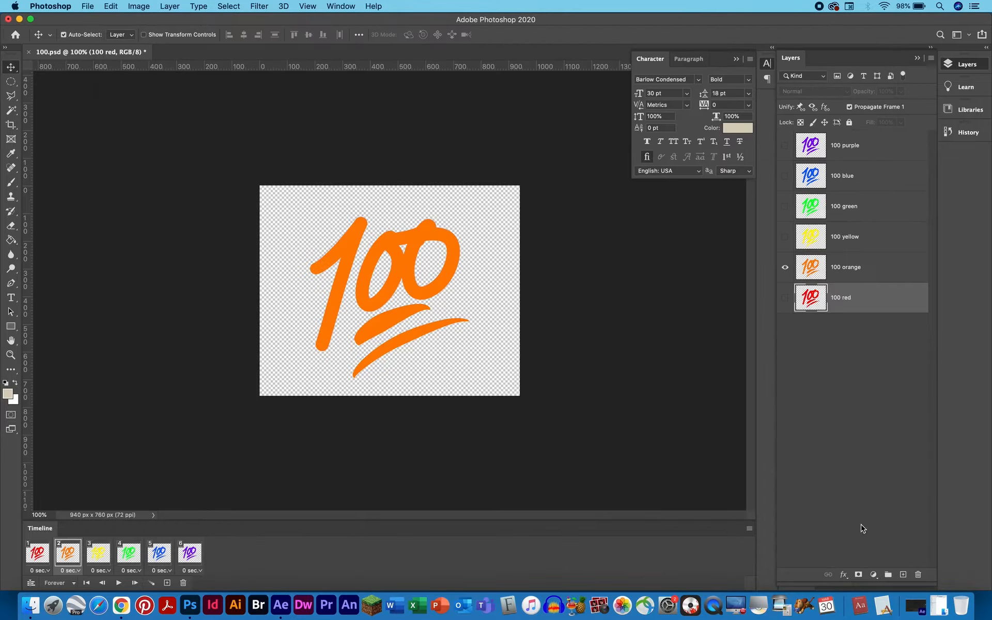
Step: Switch to Finder and preview the exported 100.gif in the animated gifs folder
left_click(31, 605)
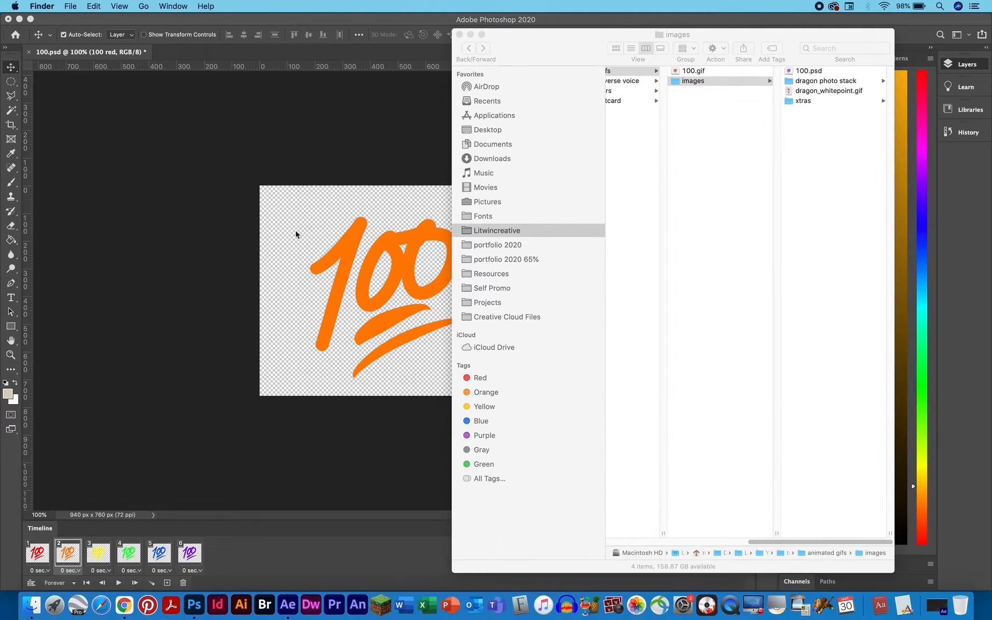
left_click_drag(787, 46, 742, 40)
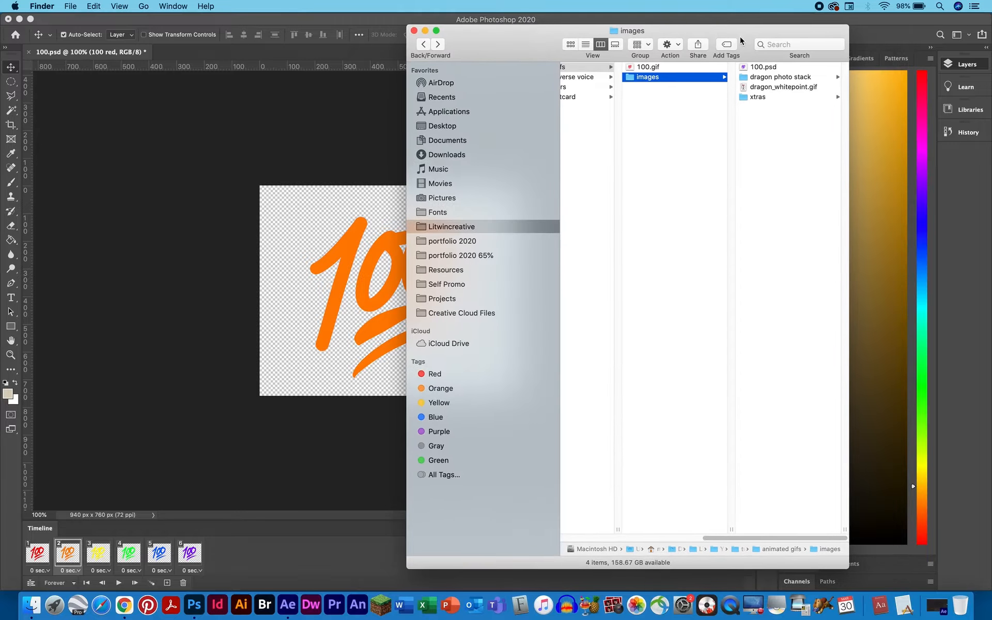
left_click(656, 69)
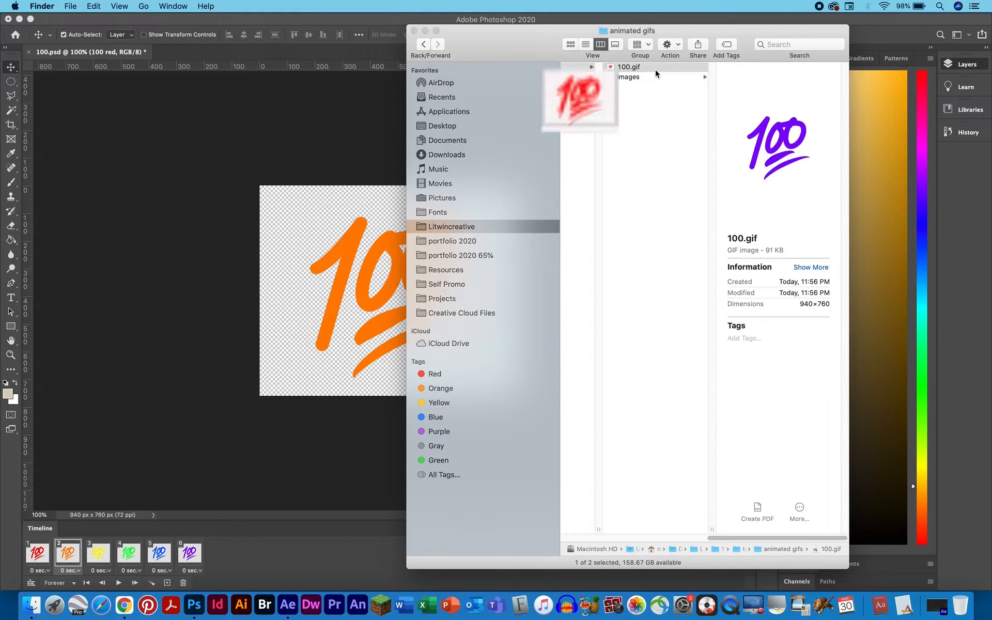
key("space")
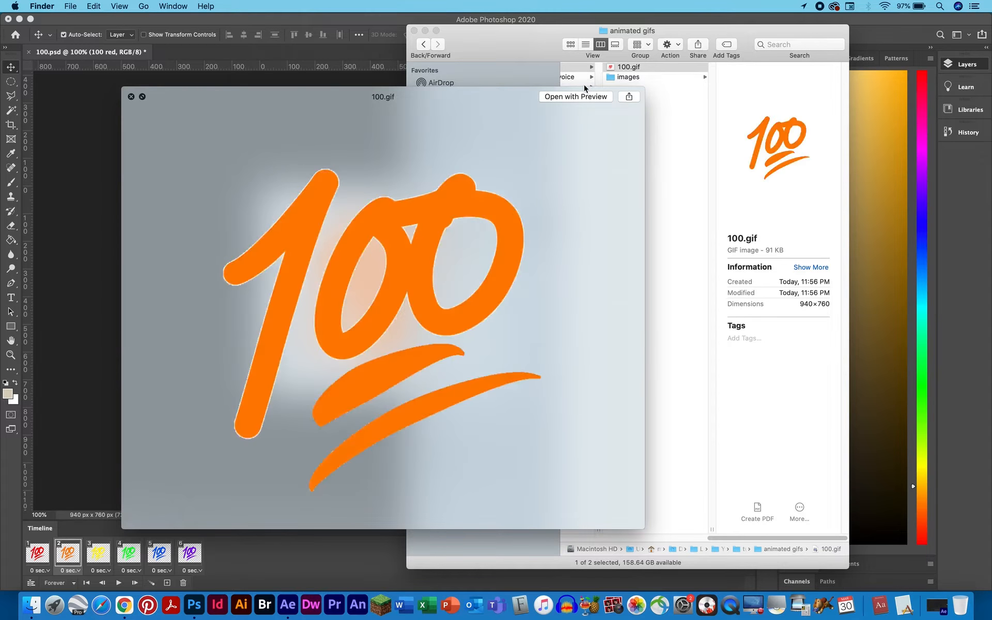
key("space")
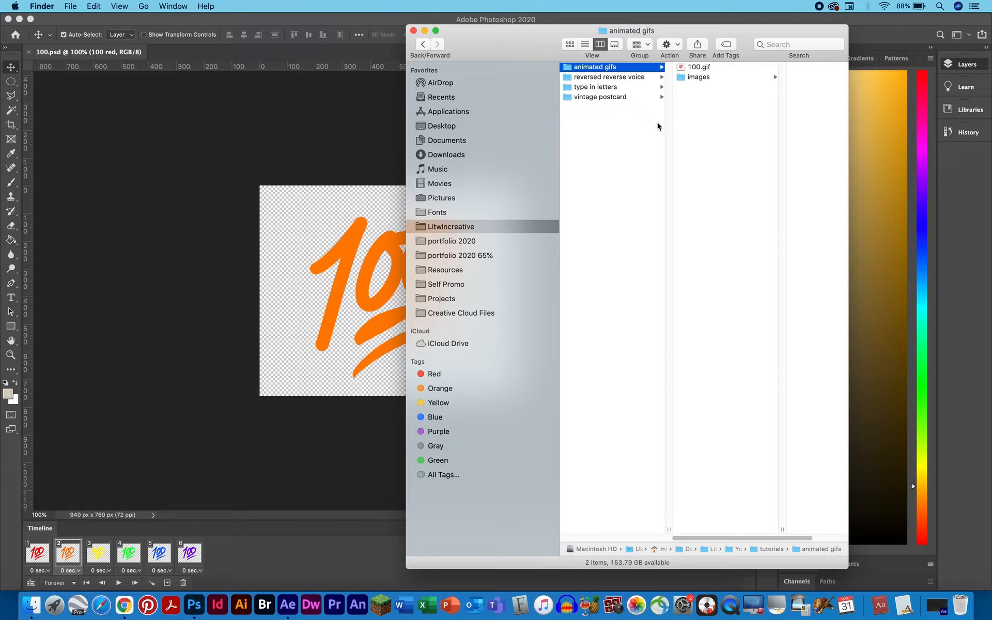
Step: Open the dragon photo stack folder inside the images folder and select all of its photos
left_click(724, 79)
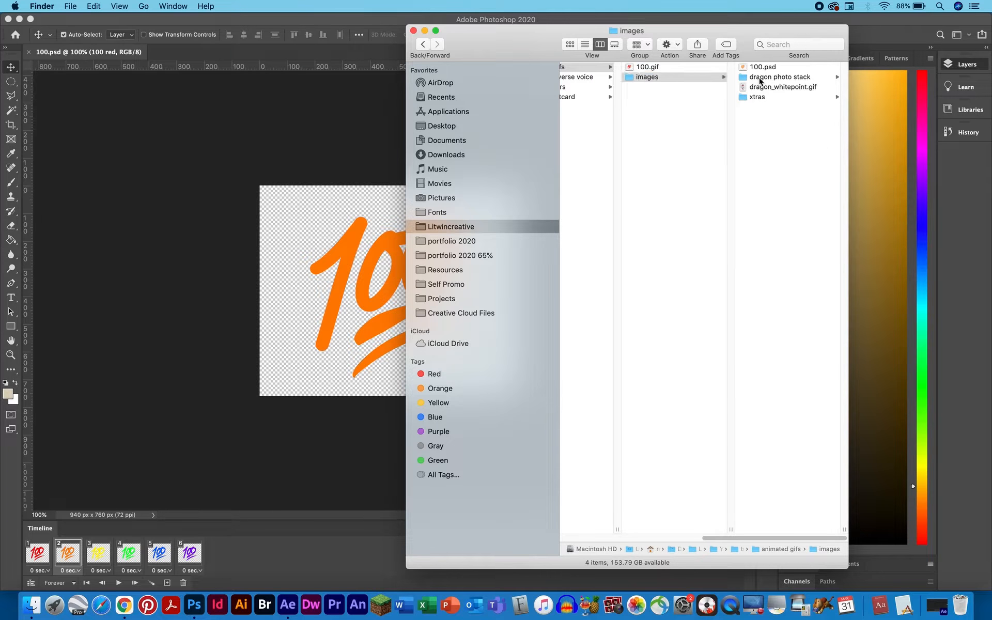
left_click(760, 77)
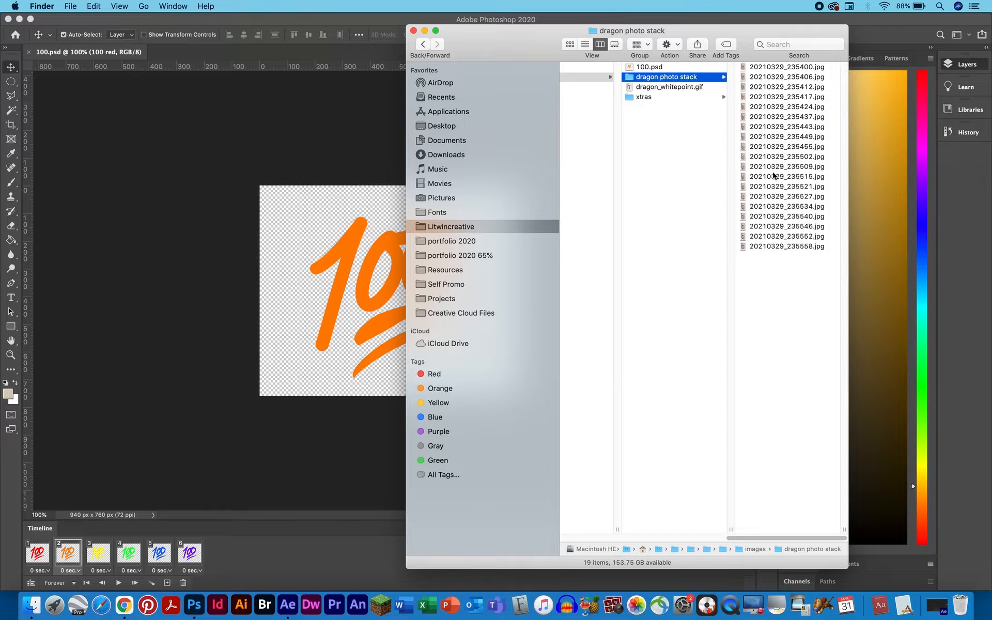
left_click(782, 264)
key("super+a")
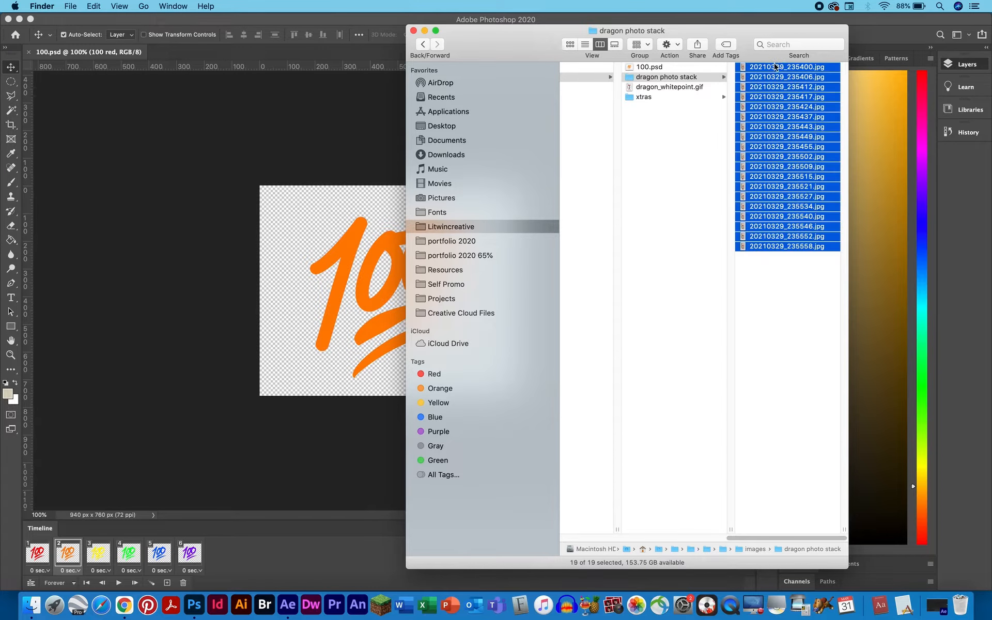
Step: Preview the selected dragon photos one after another at large size to examine how the pose changes through the sequence
key("space")
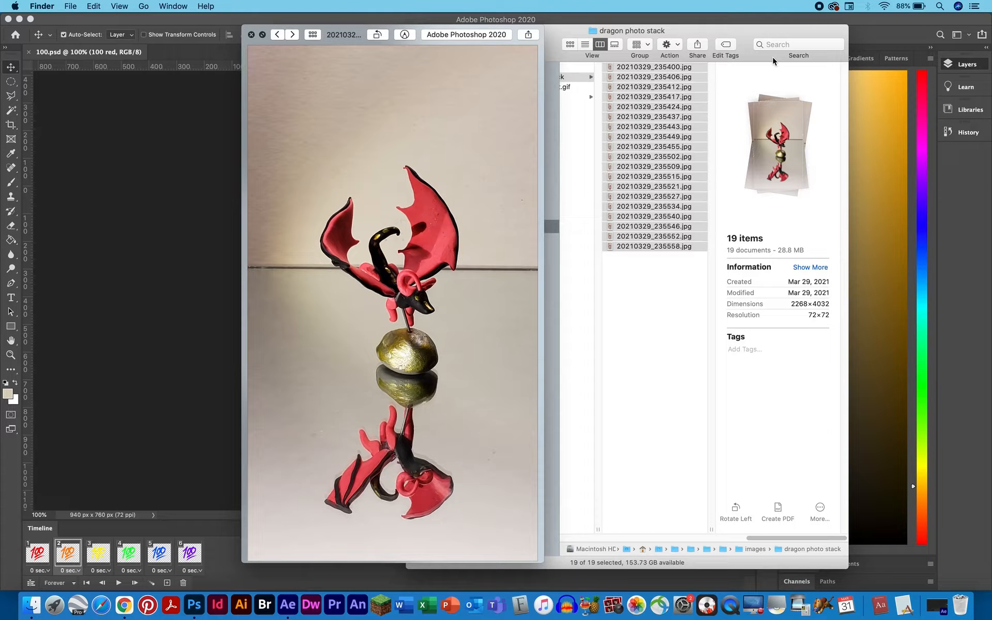
key("Right")
key("Right")
key("Right")
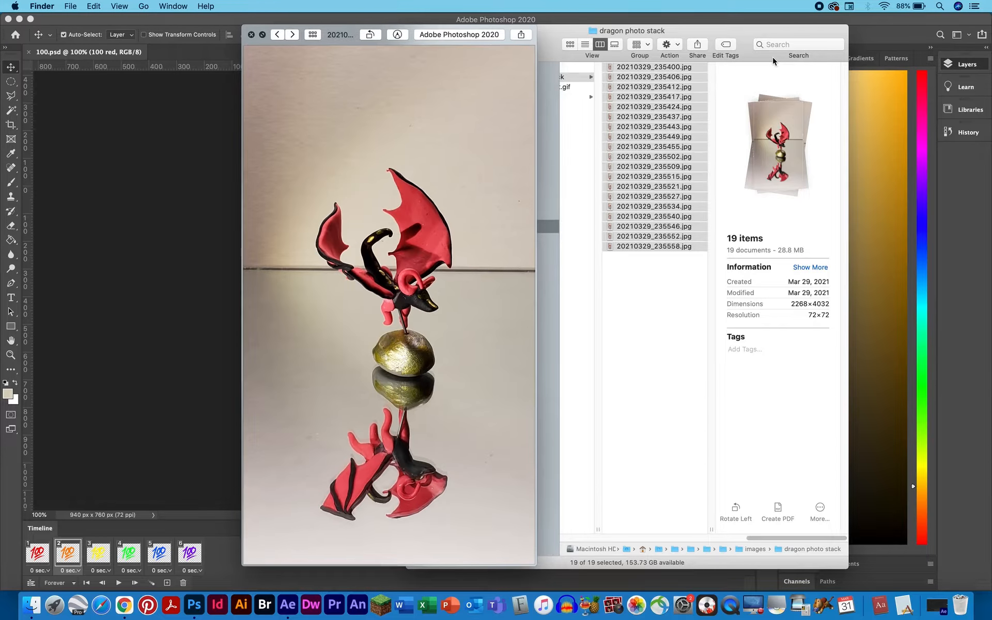
key("Right")
key("Right")
key("Right")
key("Right")
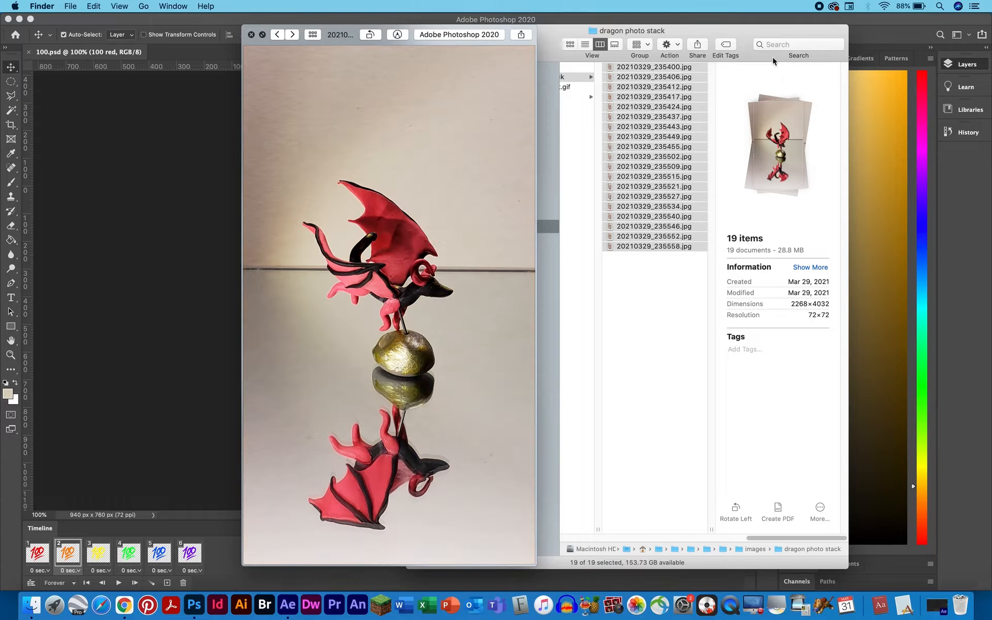
key("Right")
key("Right")
key("Right")
key("Right")
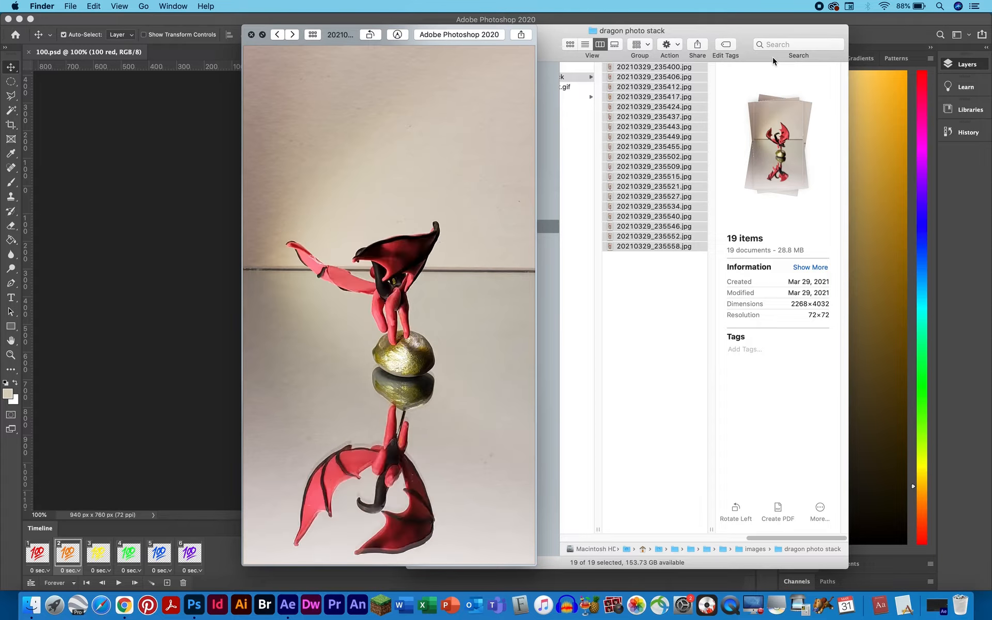
key("Right")
key("Right")
key("Right")
key("Right")
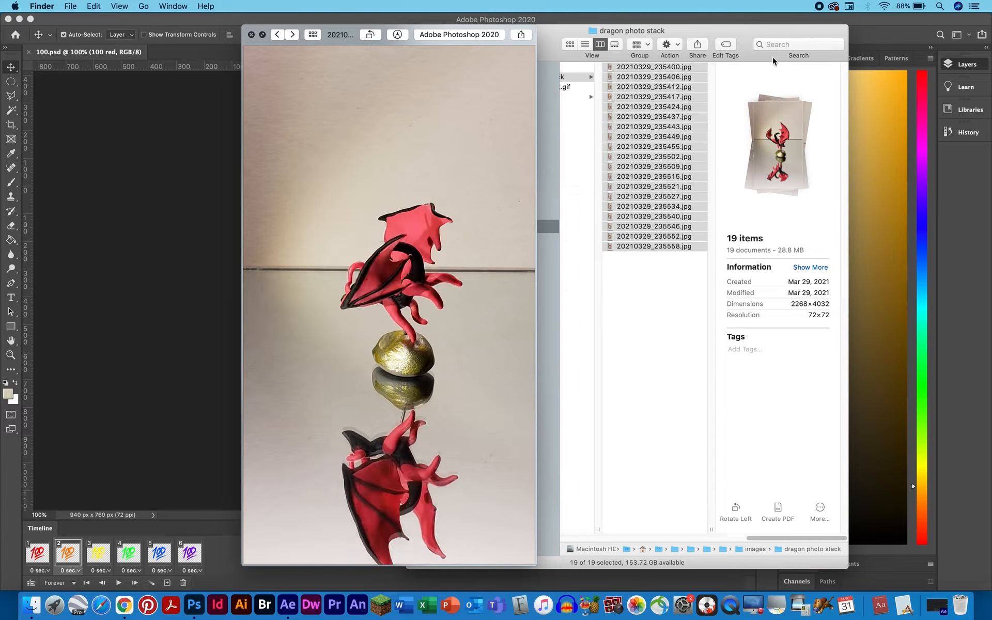
key("Right")
key("Right")
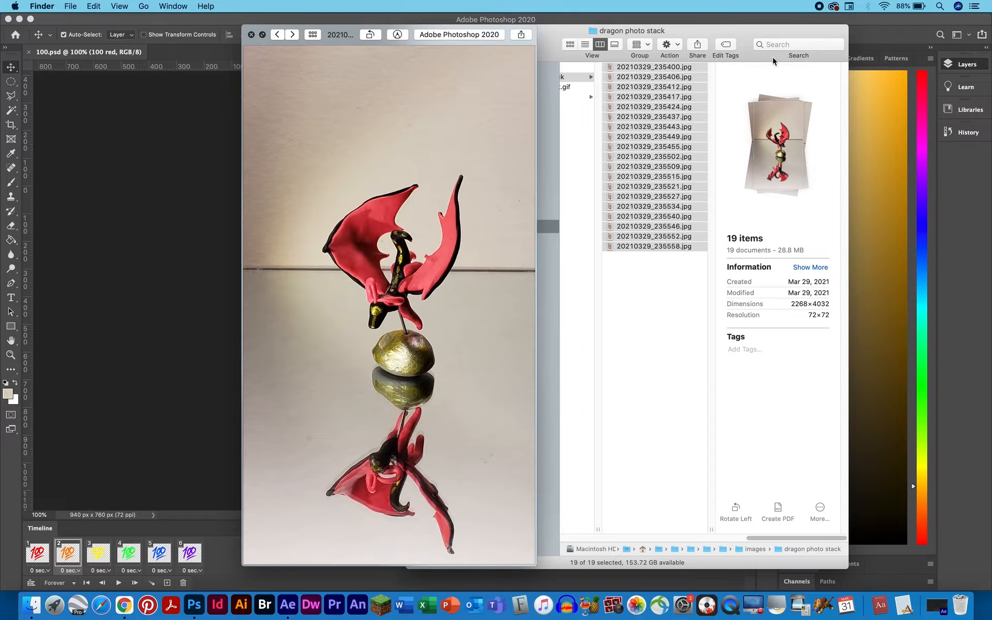
key("Right")
key("Right")
key("Right")
key("Right")
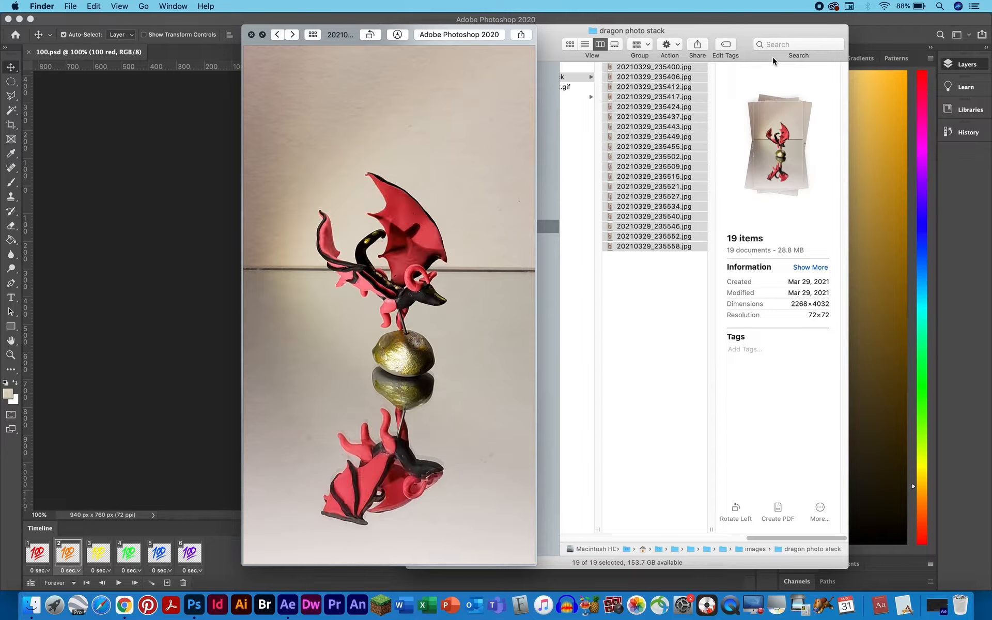
key("Right")
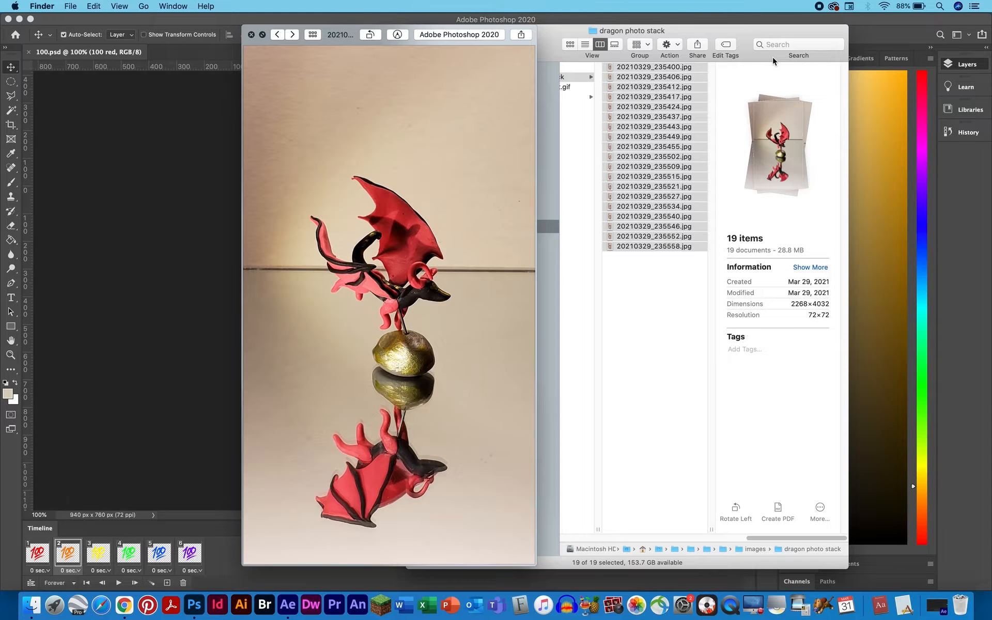
key("Right")
key("Right")
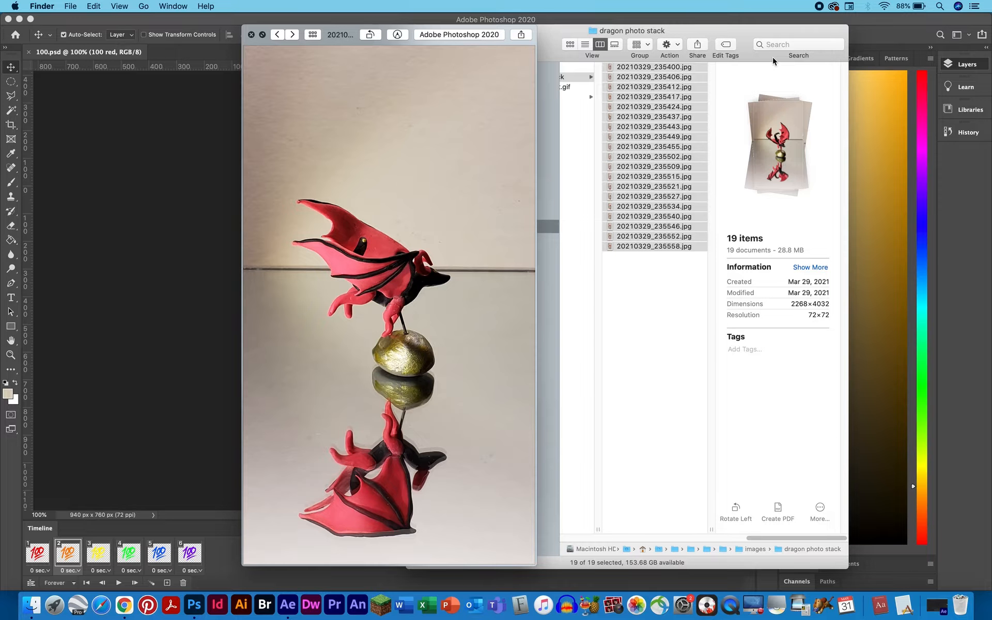
key("space")
Step: In Photoshop, add all JPGs from 20210329_235400 to 20210329_235558 to Load Files into Stack, and enable automatic alignment of the source images
left_click(284, 142)
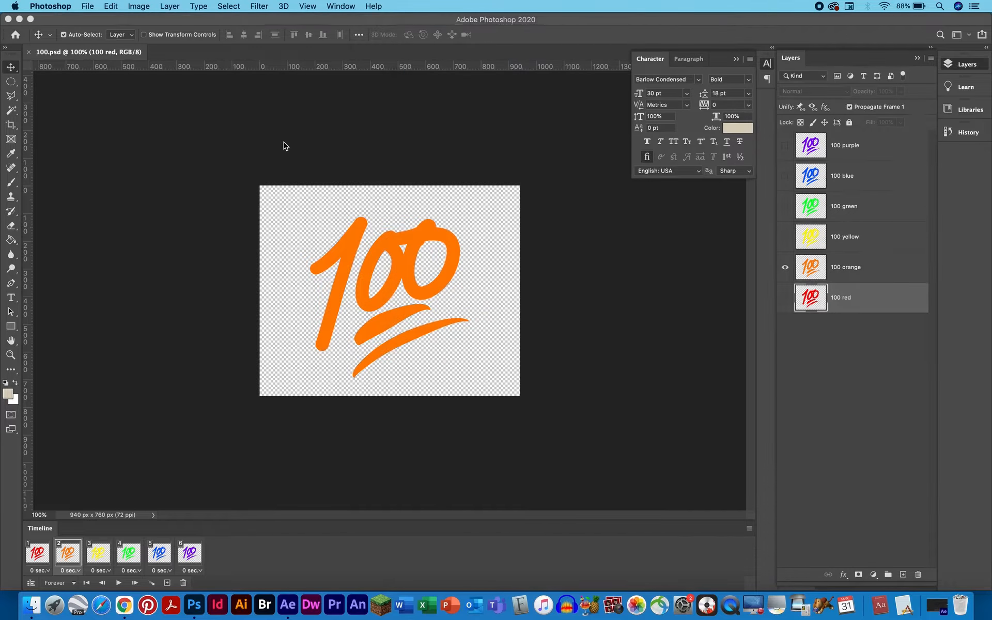
left_click(89, 6)
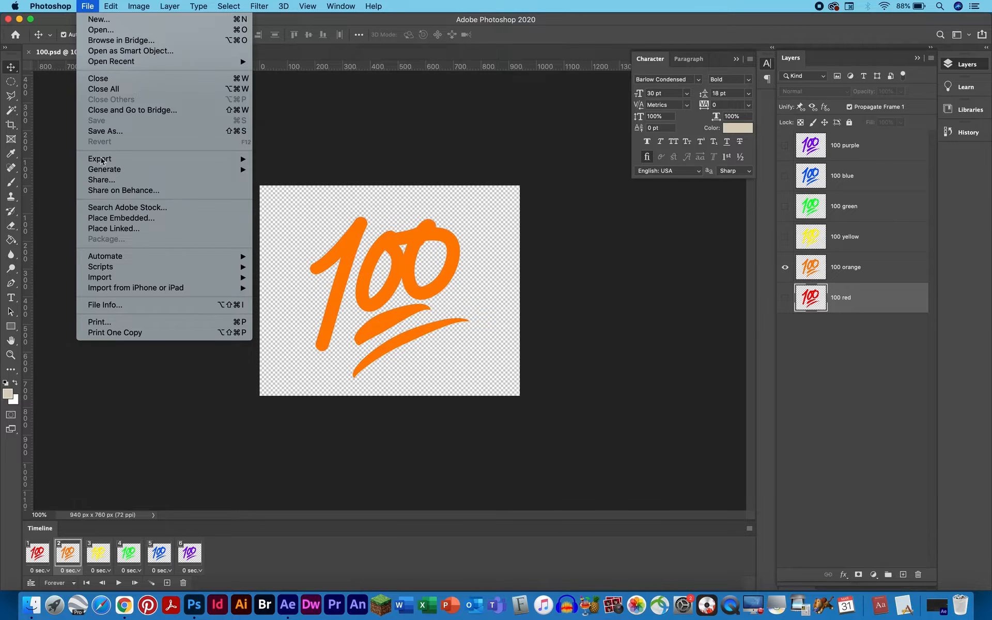
mouse_move(114, 271)
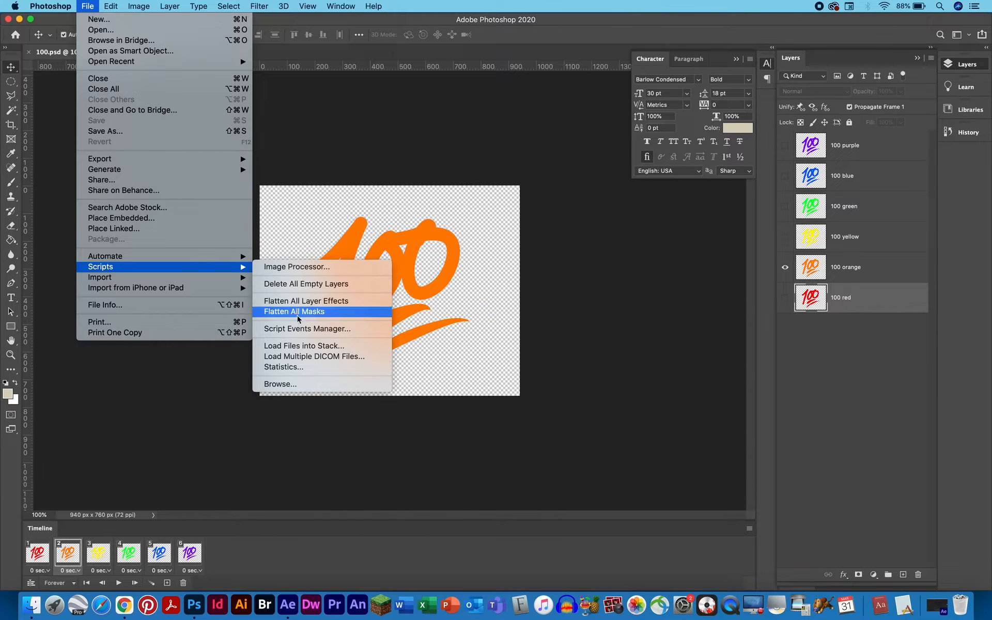
left_click(300, 346)
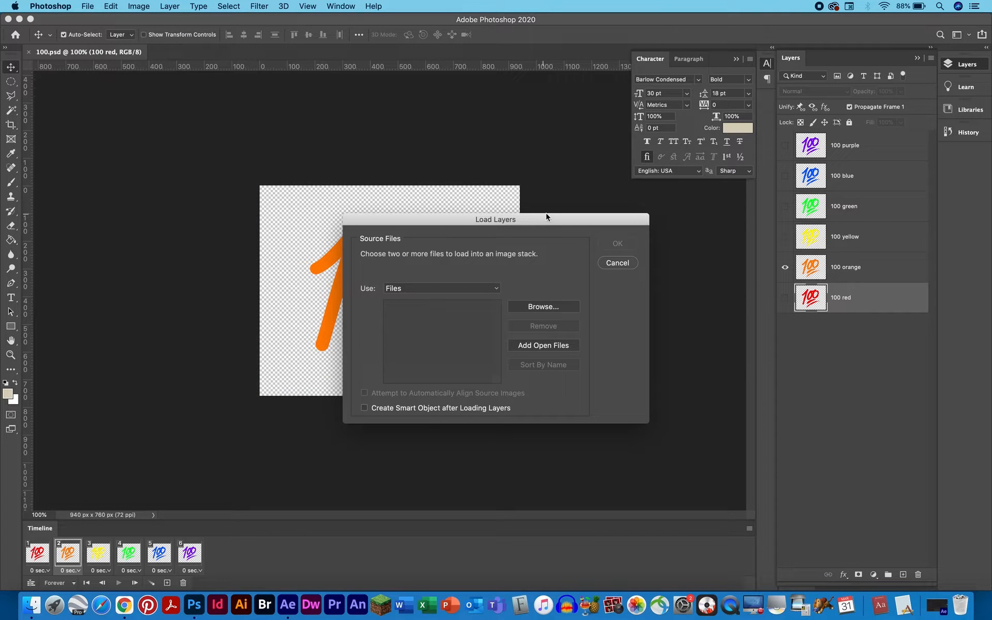
left_click(539, 309)
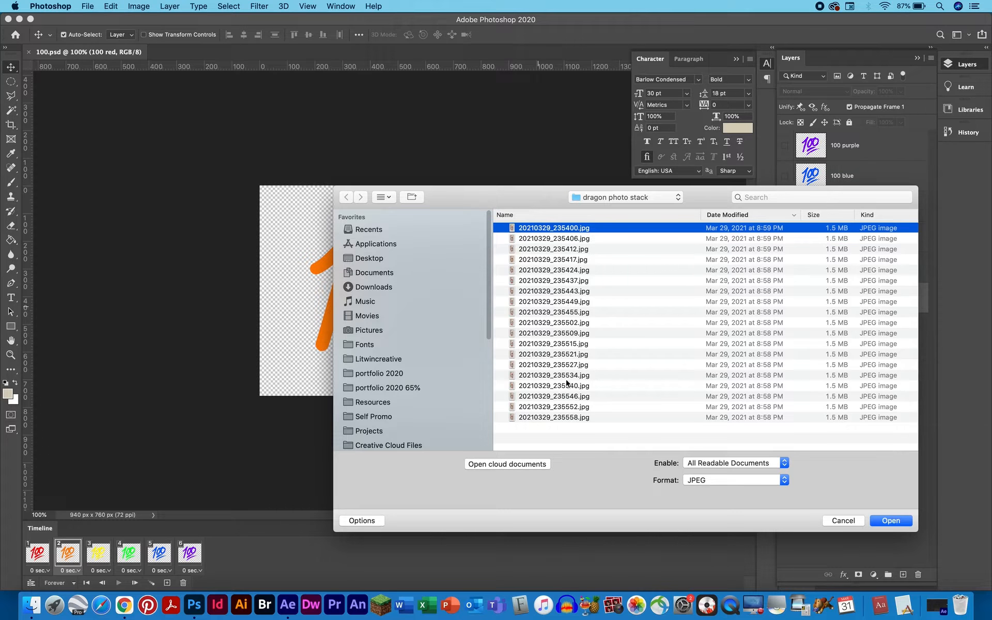
left_click(561, 419, "shift")
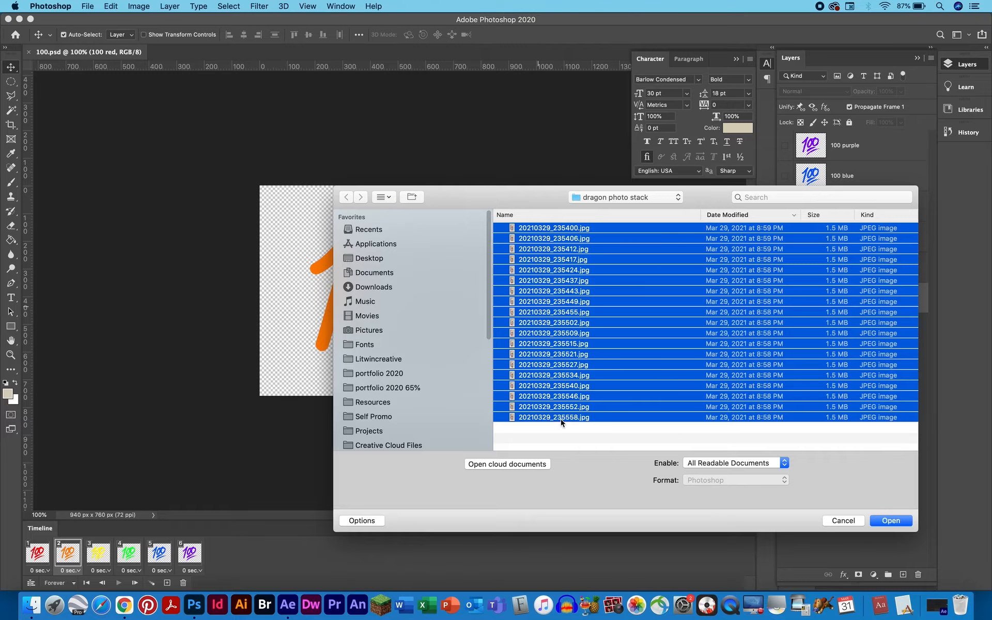
left_click(890, 521)
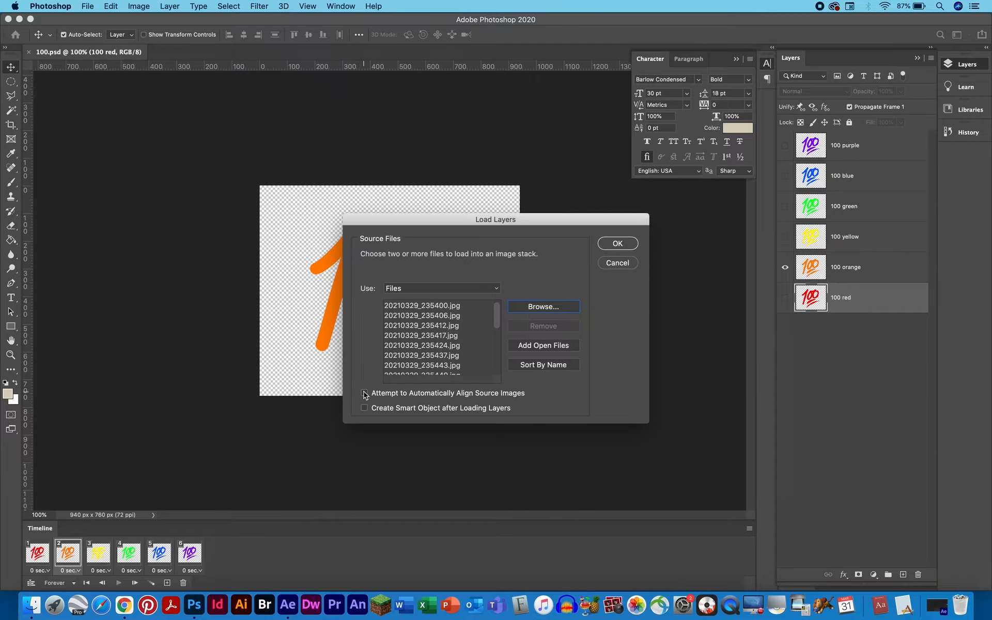
Step: Switch to Finder and compare the dragon photos from 20210329_235406.jpg to 20210329_235515.jpg in a large preview for shifts between shots
left_click(32, 605)
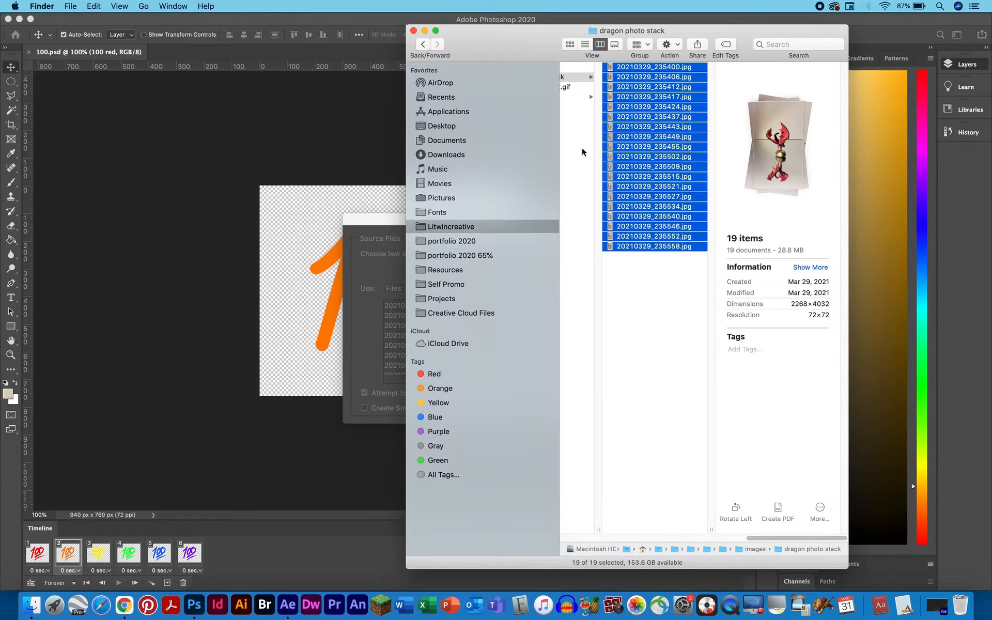
left_click(662, 266)
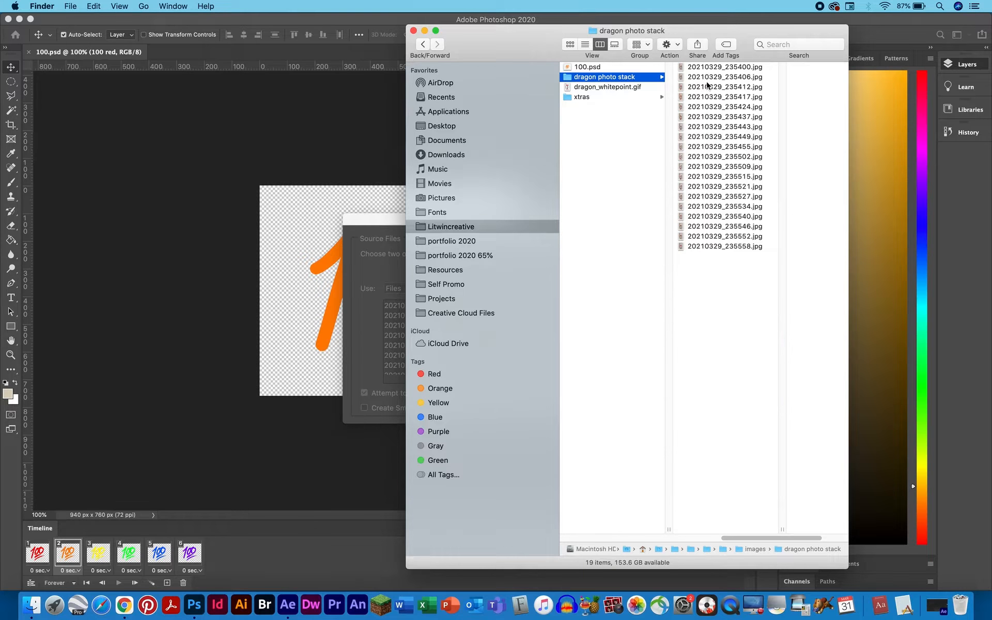
left_click(707, 81)
key("space")
key("Down")
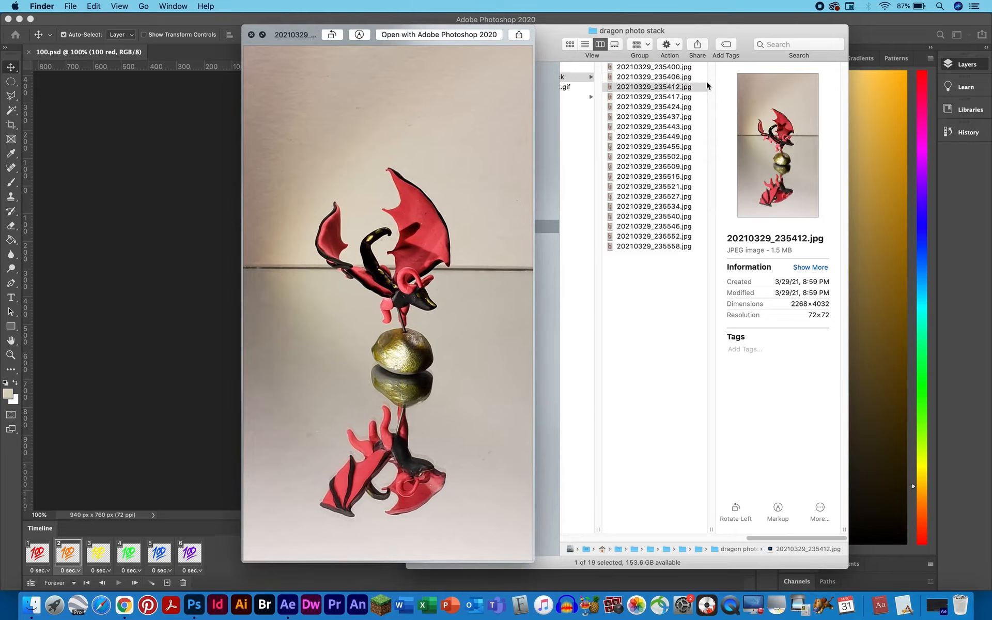
key("Down")
key("Down")
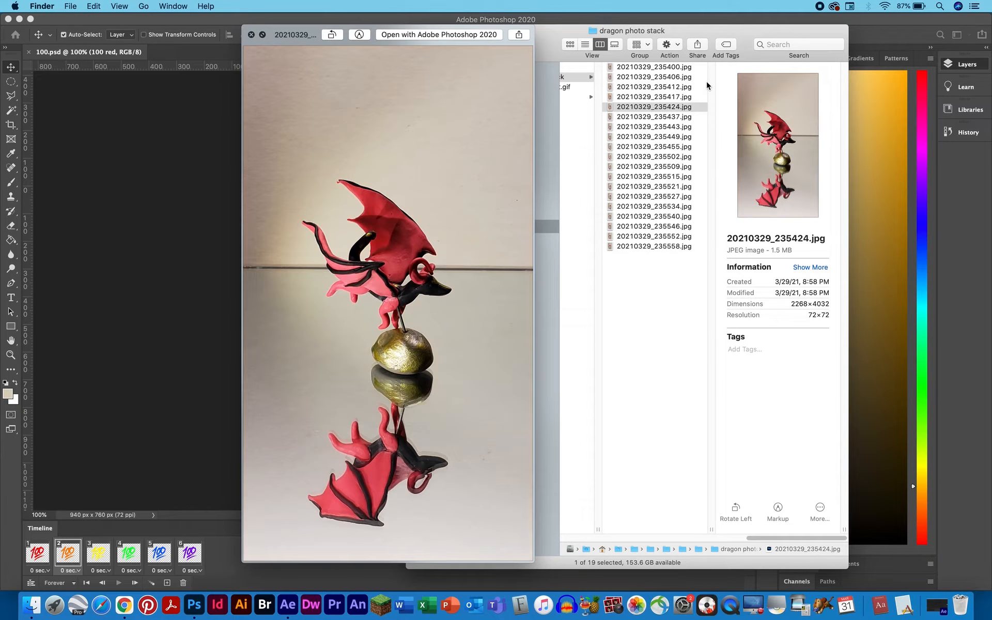
key("Down")
key("Down")
key("Down")
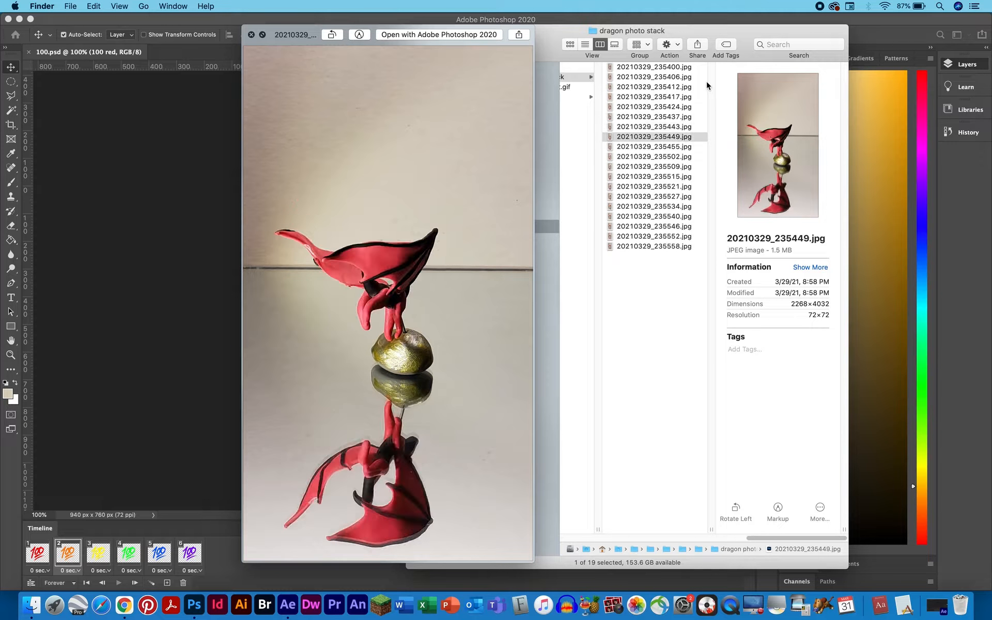
key("Down")
key("Down")
key("Down")
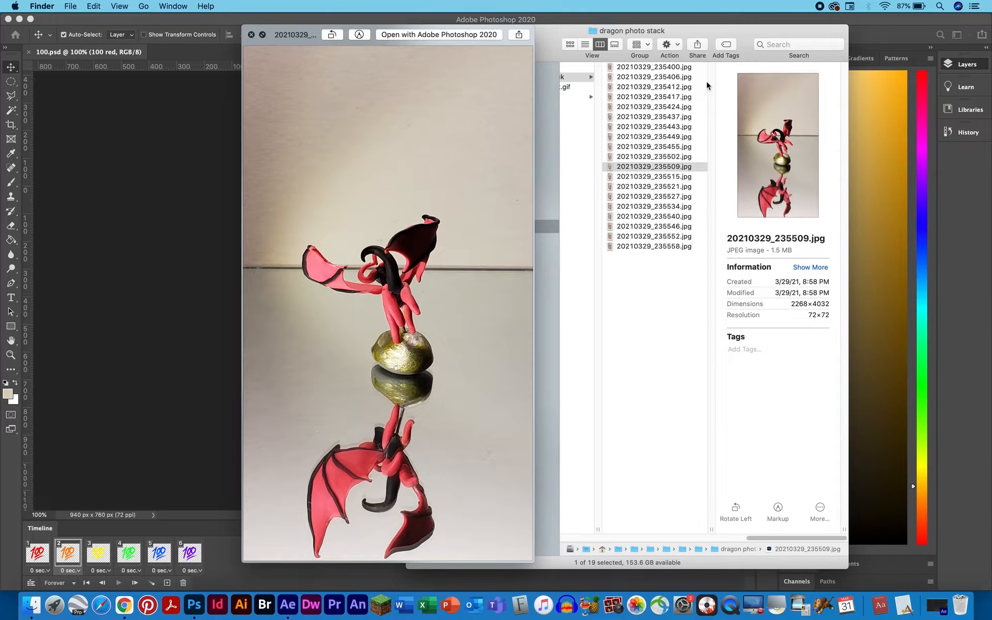
key("Down")
key("space")
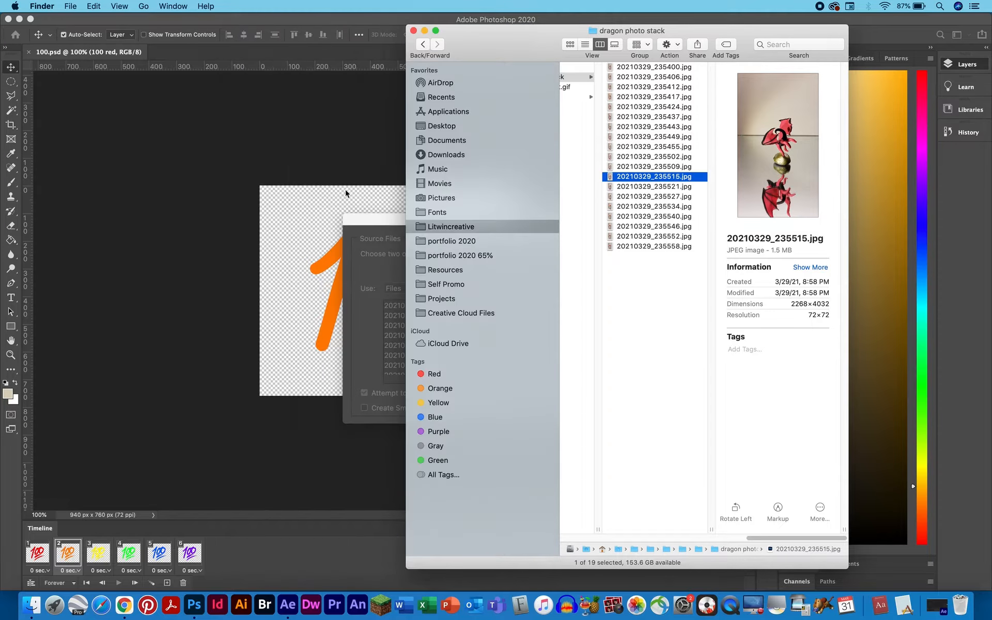
Step: Return to Photoshop and load the listed dragon photos into one document as automatically aligned layers
left_click(356, 226)
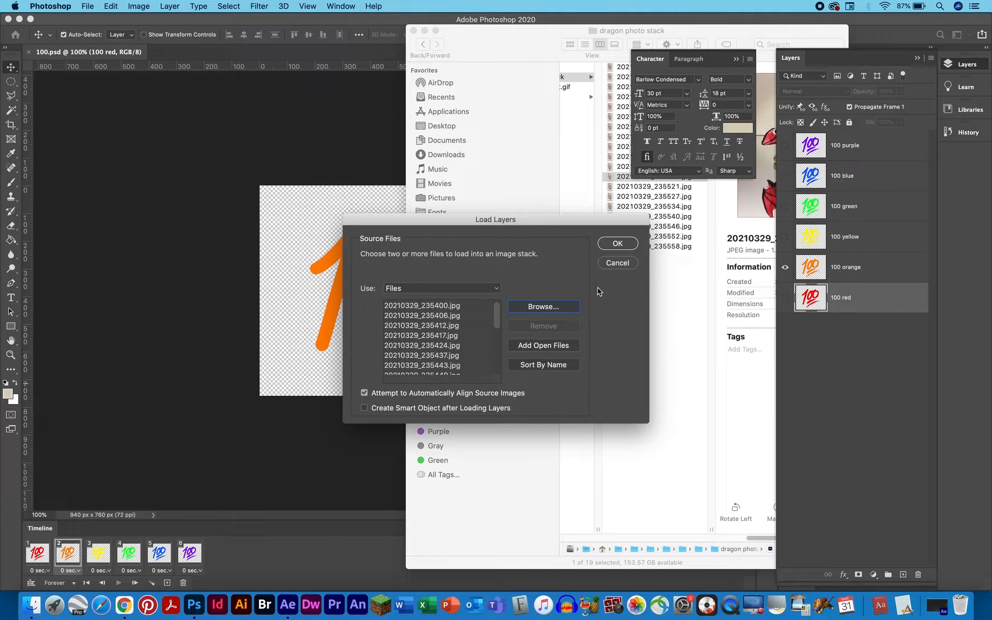
left_click(616, 246)
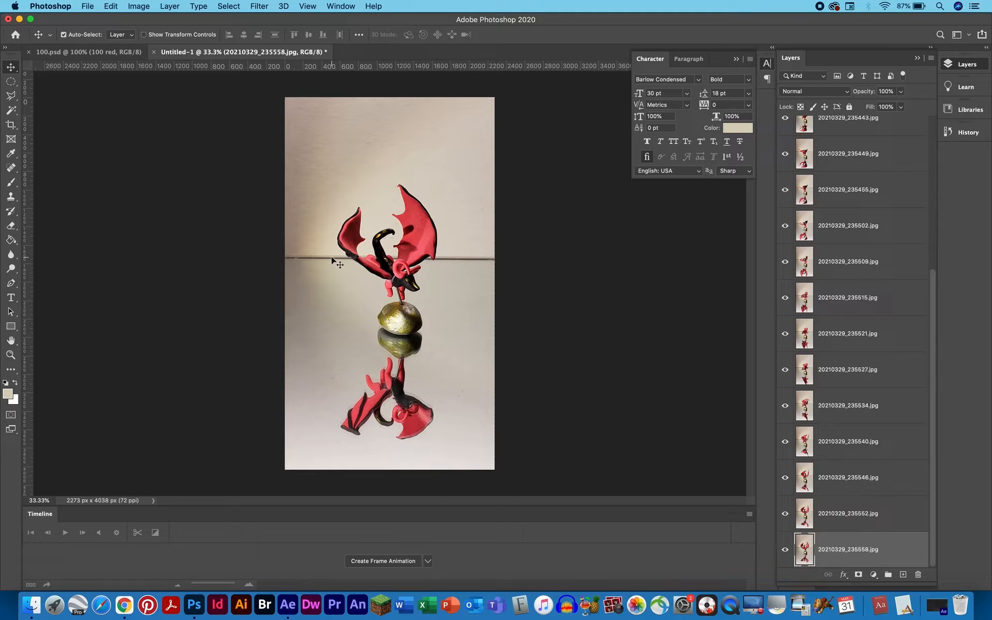
Step: Examine the left and bottom edges of the aligned dragon layers at high magnification for gaps left by the alignment
scroll(306, 279, "up", 5)
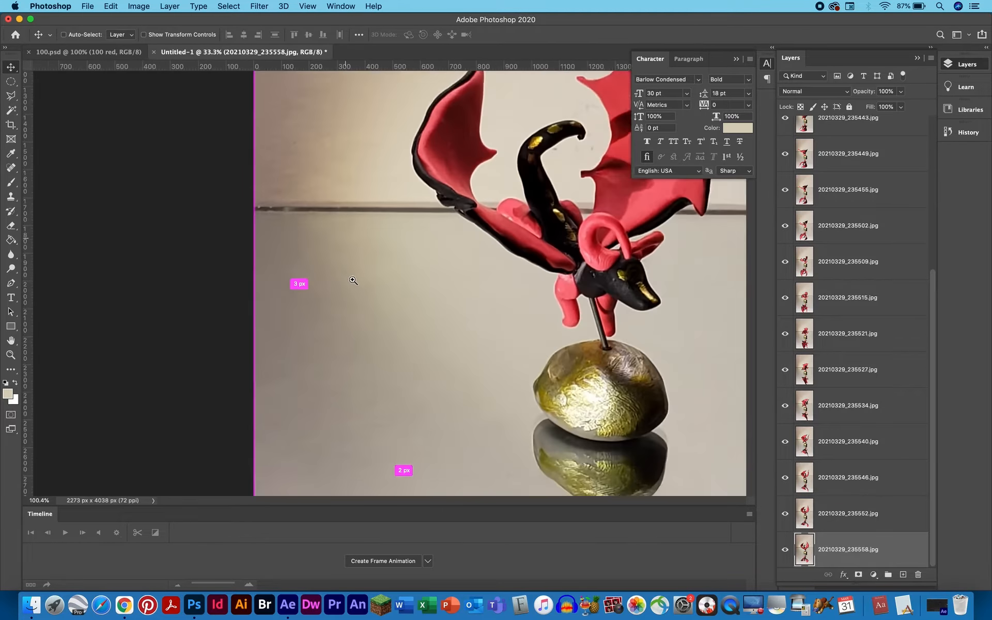
scroll(254, 243, "up", 4)
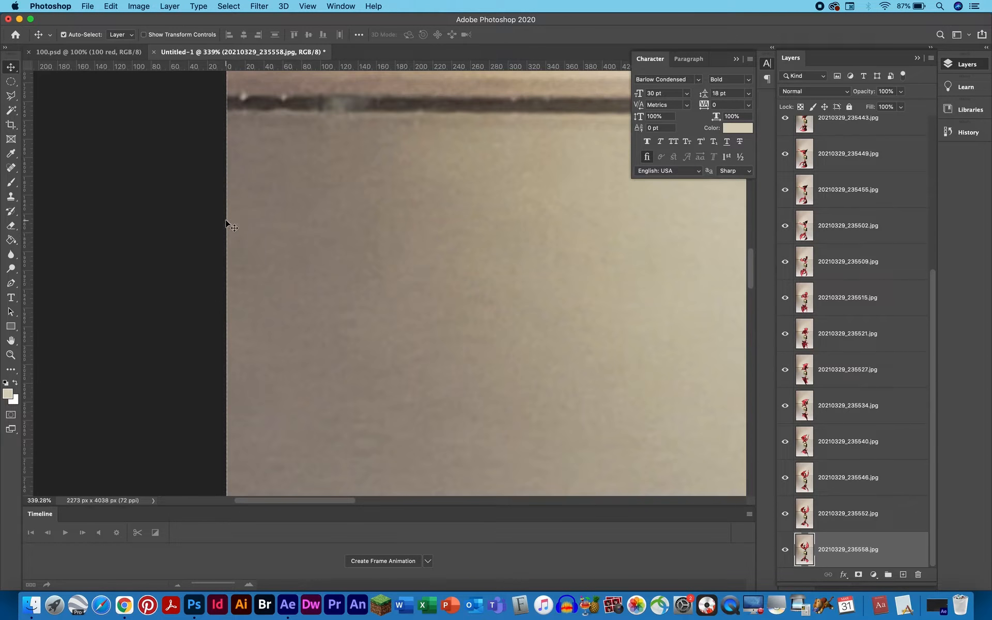
left_click_drag(394, 317, 393, 317)
scroll(394, 317, "down", 10)
scroll(393, 317, "right", 5)
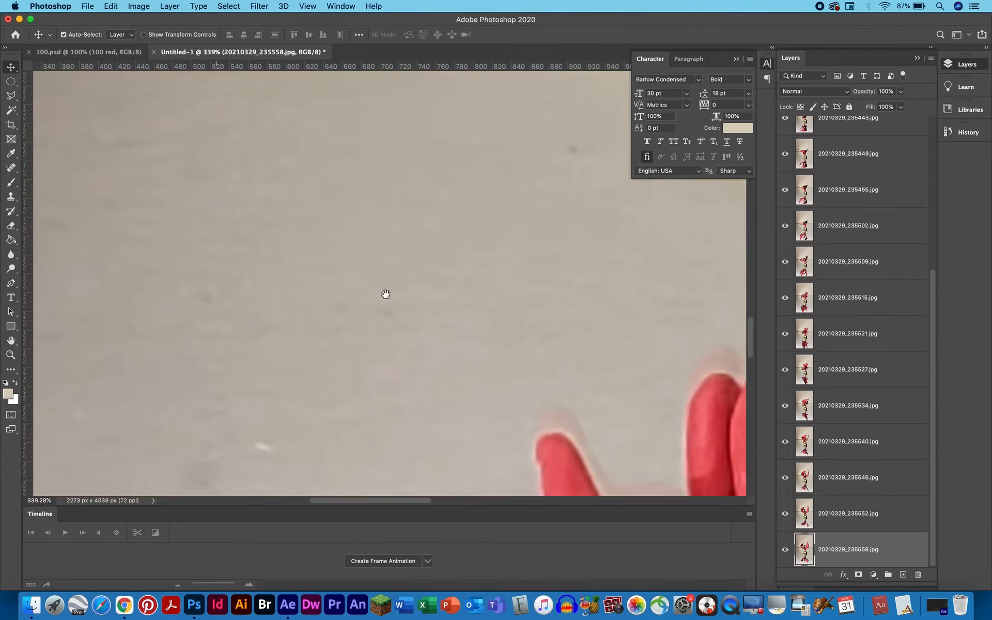
scroll(374, 232, "down", 5)
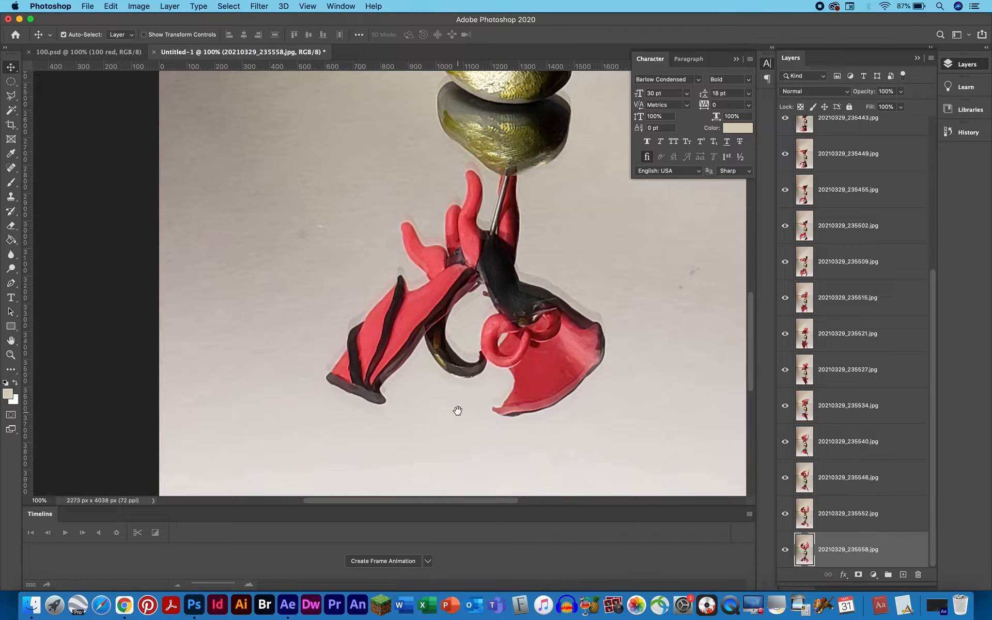
left_click_drag(458, 410, 454, 326)
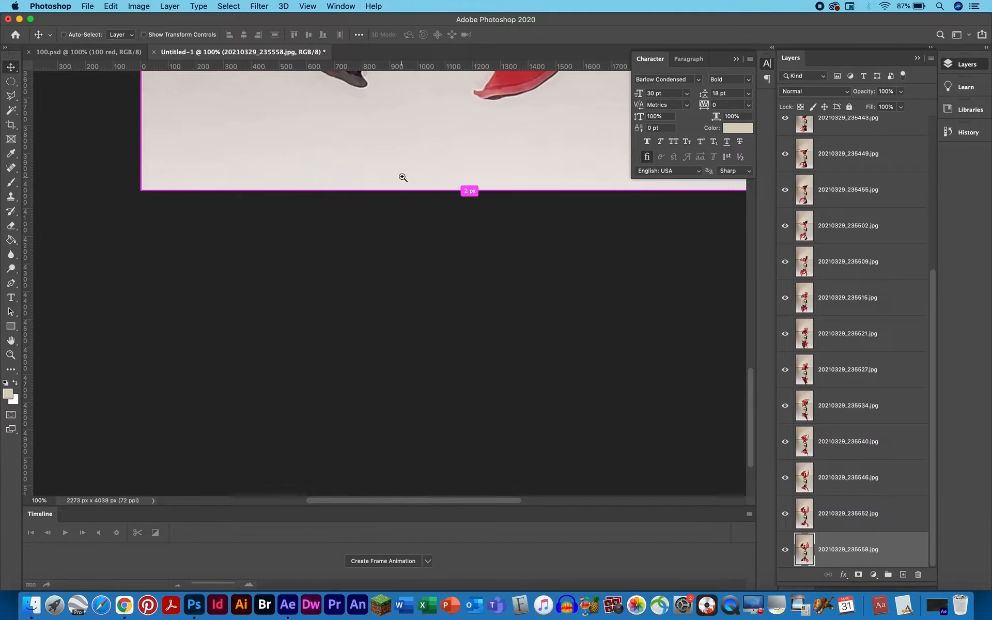
left_click_drag(403, 177, 505, 354)
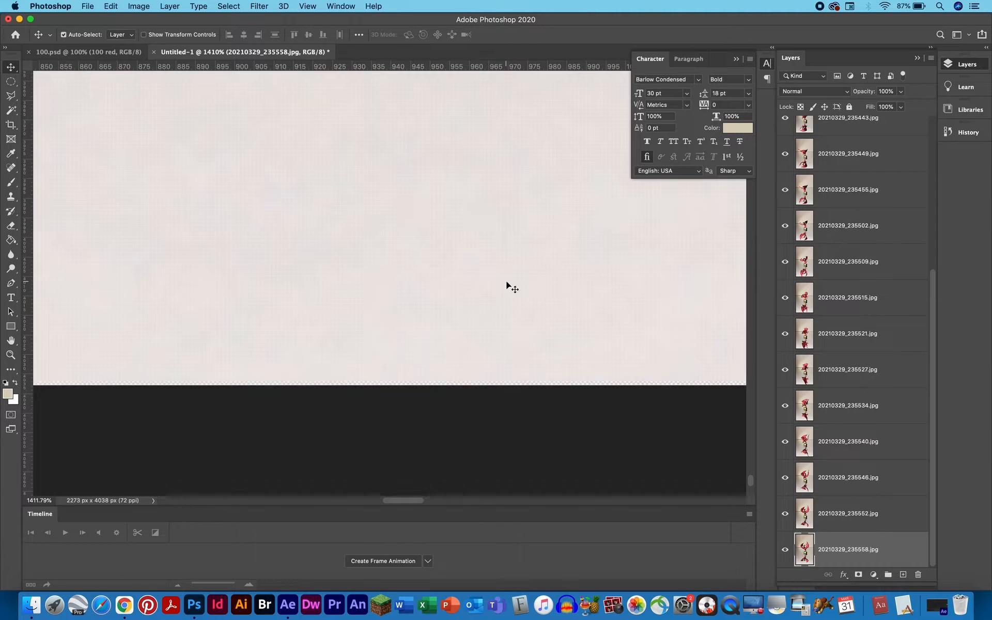
left_click_drag(532, 288, 435, 234)
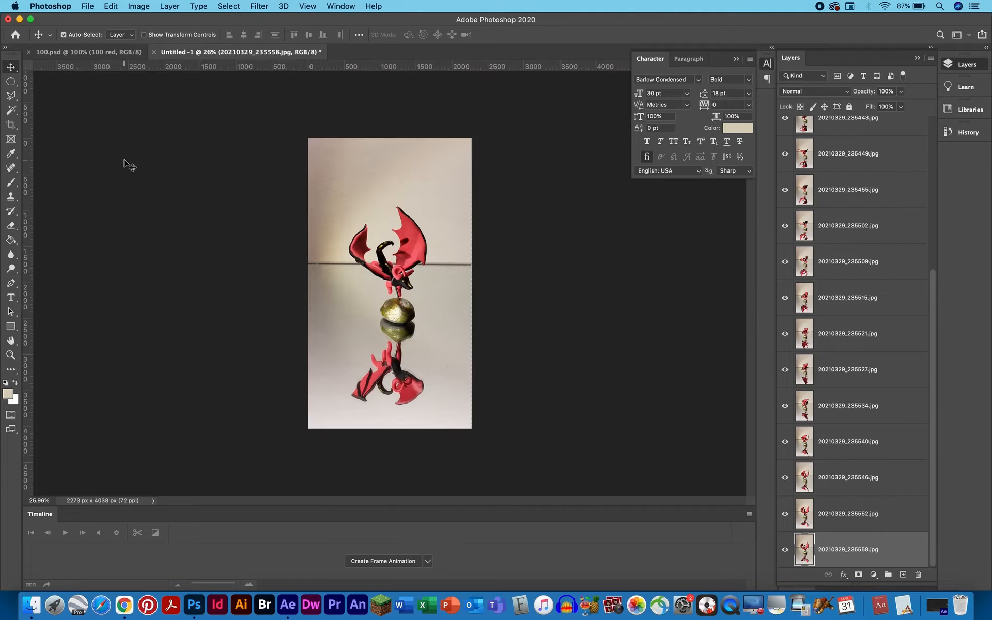
Step: Crop the document to about 1842 by 3085 px around the dragon and its reflection, trimming the uneven outer edges
left_click(14, 128)
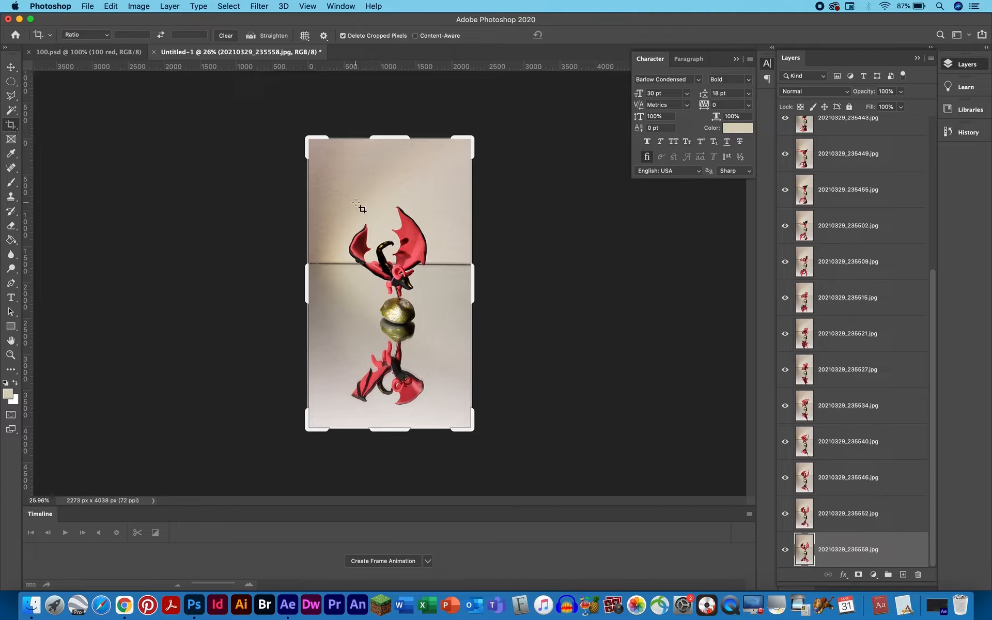
left_click_drag(321, 187, 455, 416)
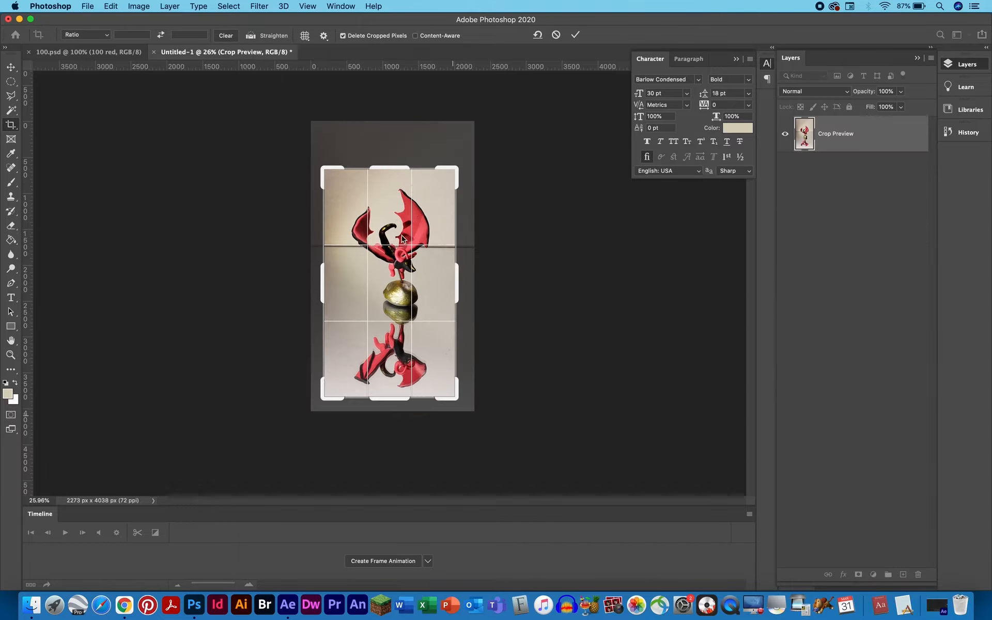
left_click_drag(393, 171, 393, 174)
key("Return")
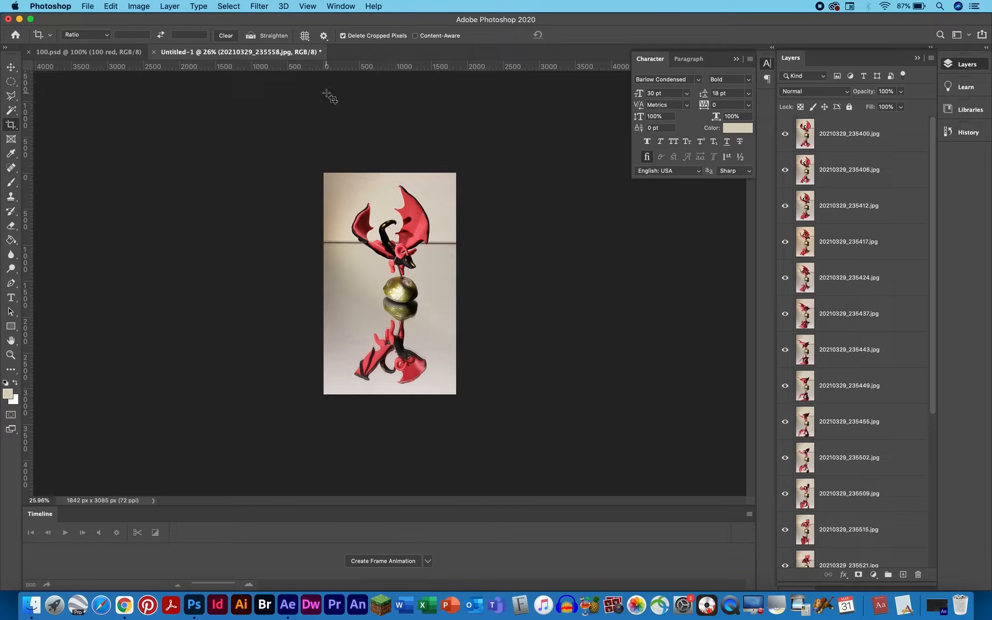
Step: Resize the cropped document to 400 pixels wide, keeping its proportions
left_click(133, 6)
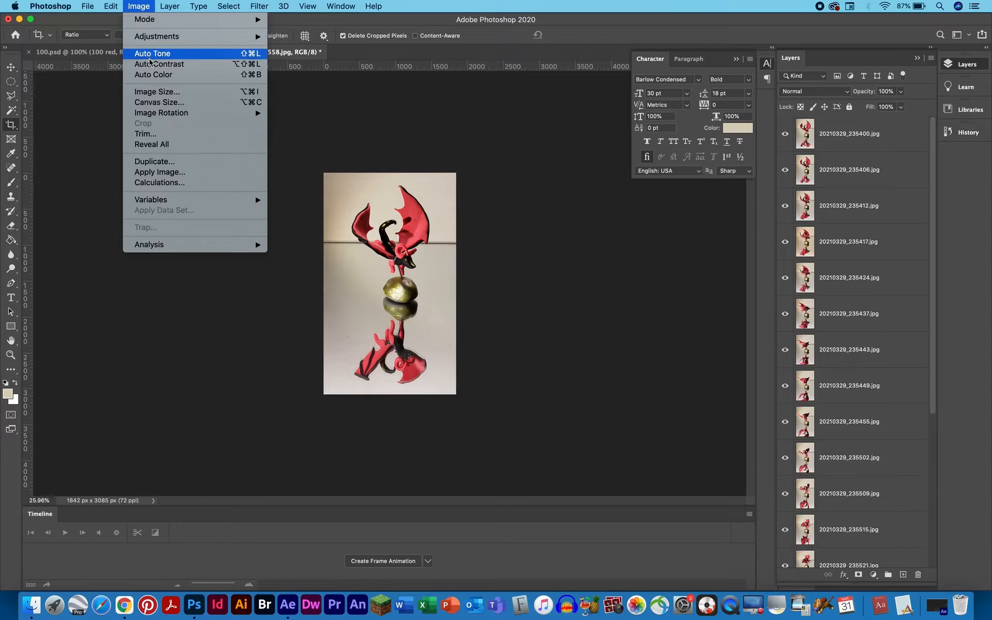
left_click(175, 91)
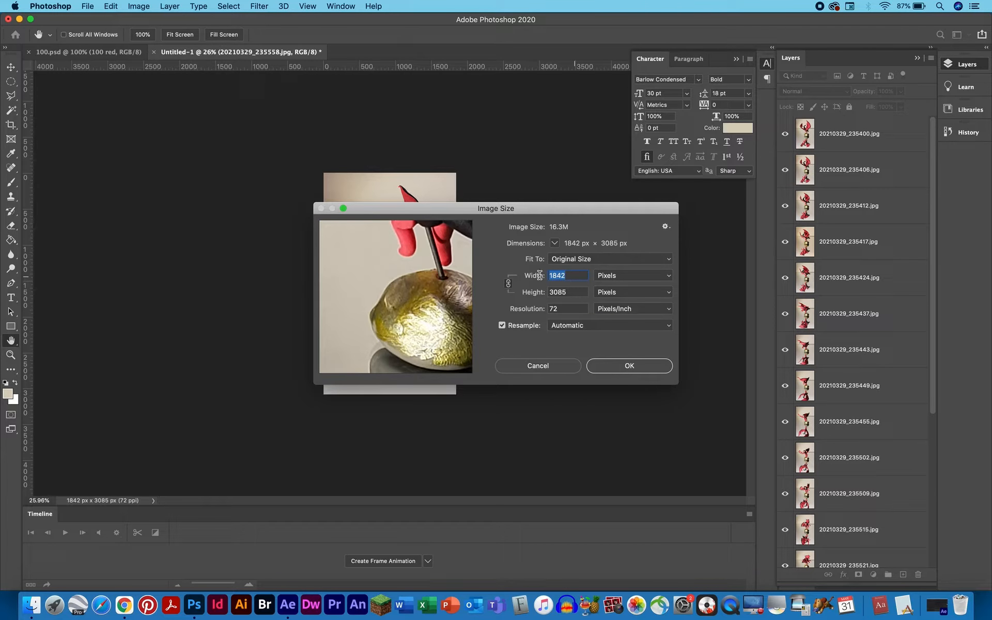
type("400")
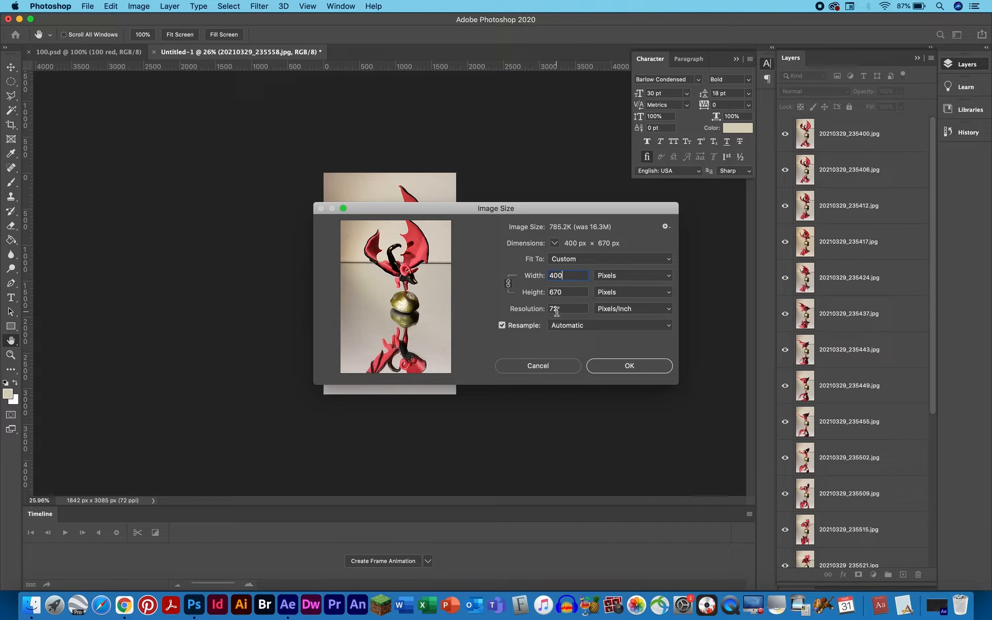
left_click(629, 366)
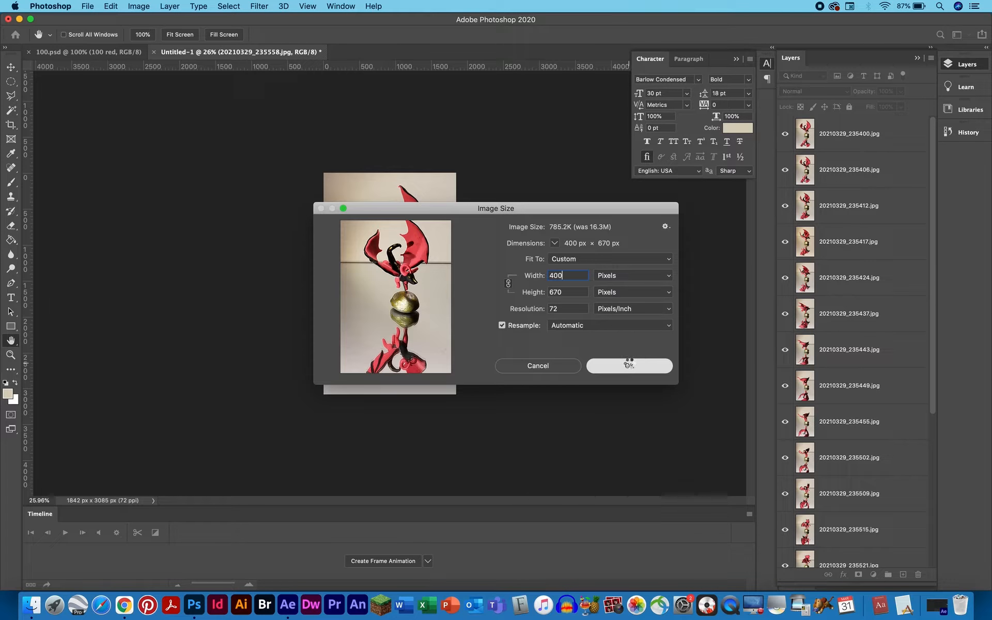
key("c")
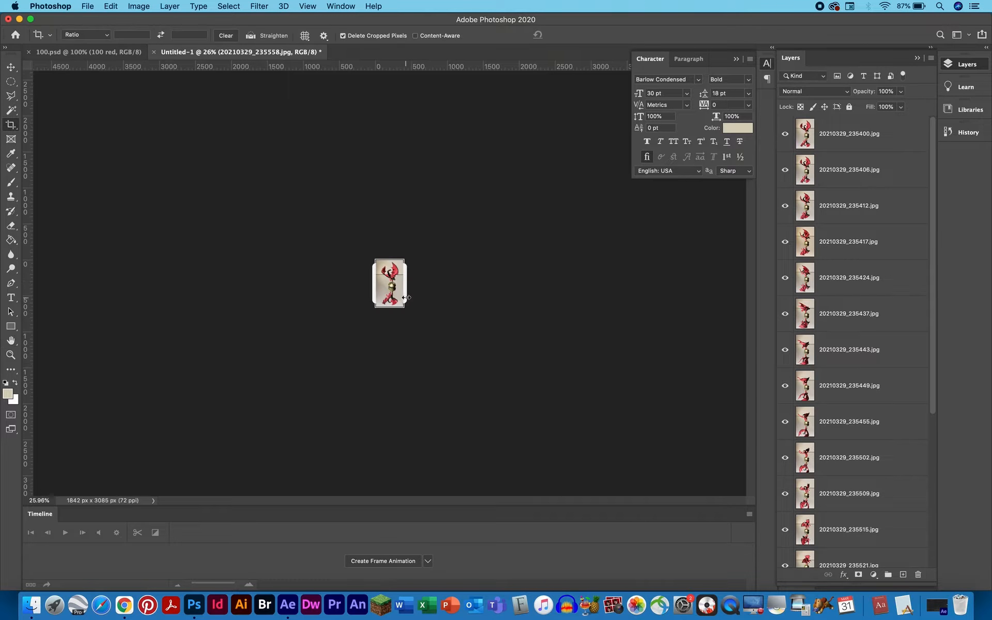
left_click_drag(398, 289, 476, 289)
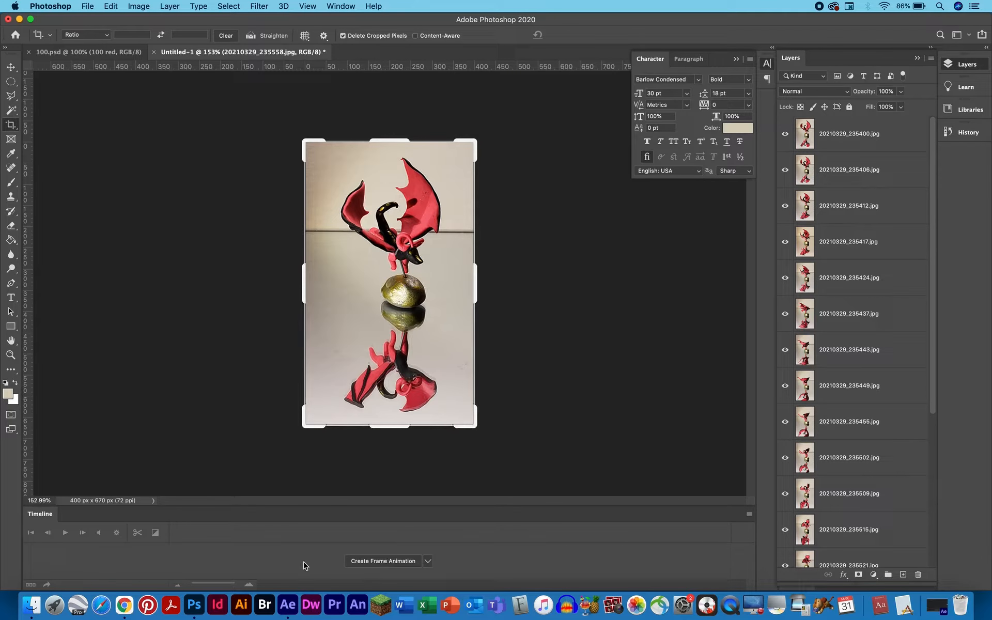
Step: Create a frame animation and make its frames from the dragon photo layers
left_click(391, 562)
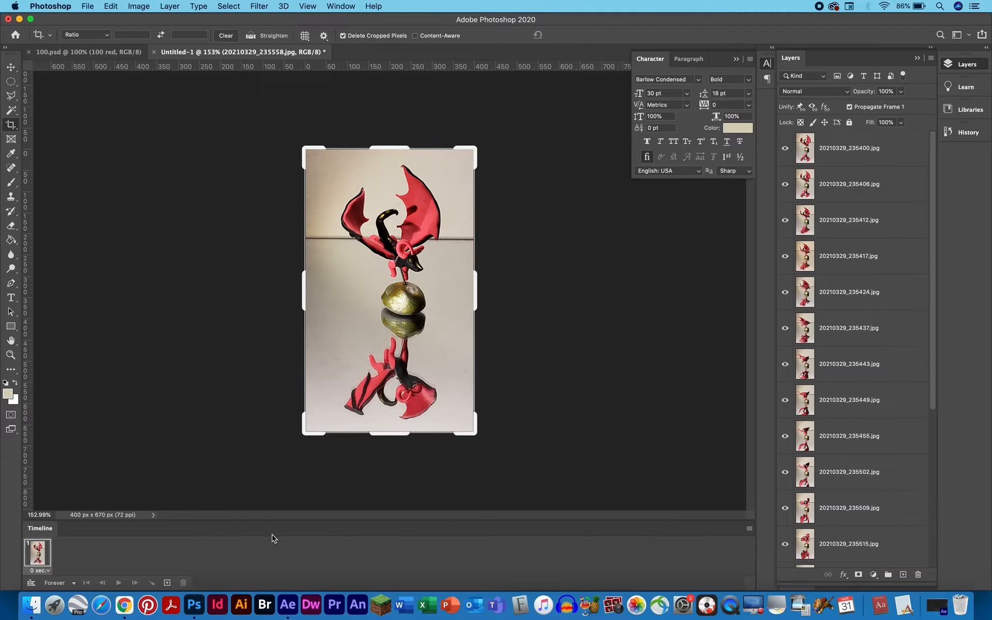
left_click(750, 529)
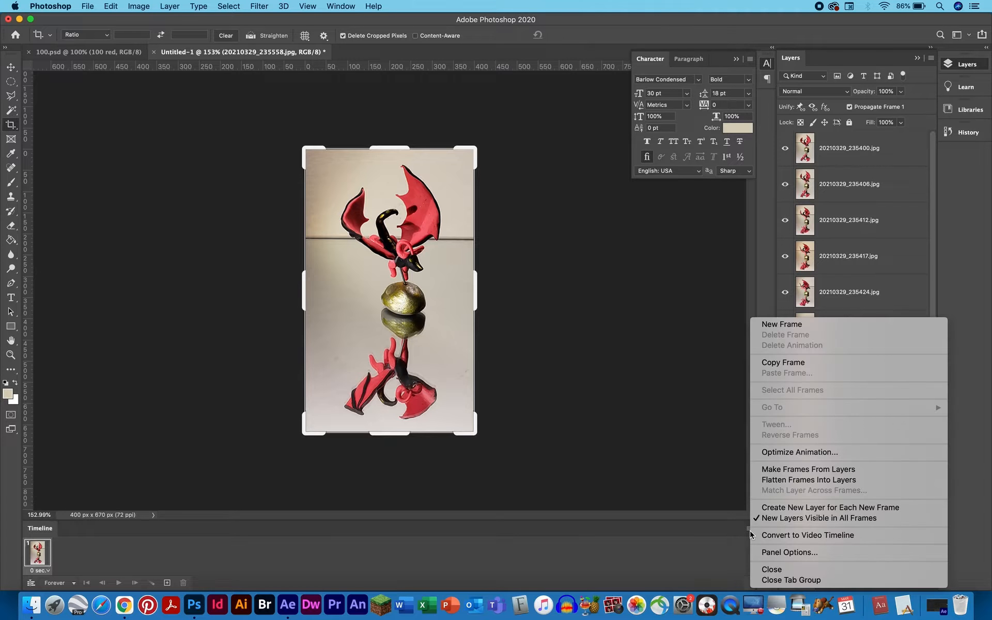
left_click(791, 471)
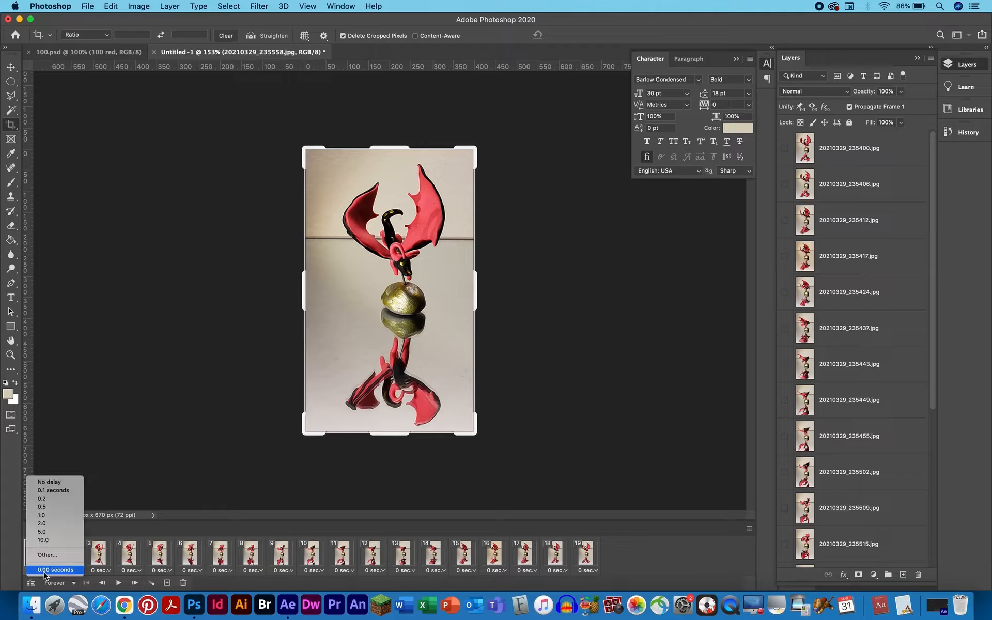
left_click(41, 570)
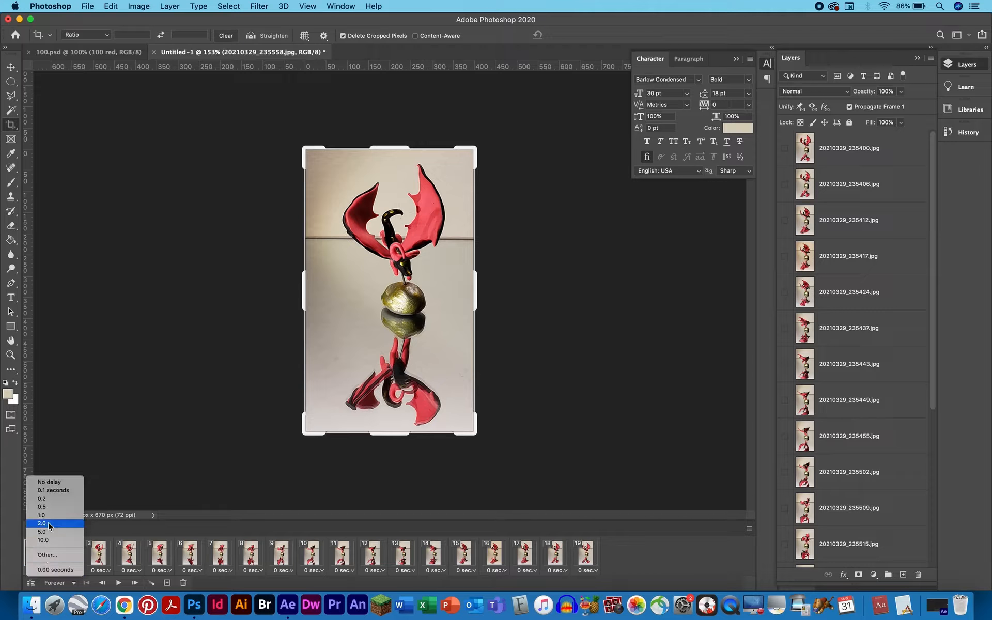
left_click(139, 460)
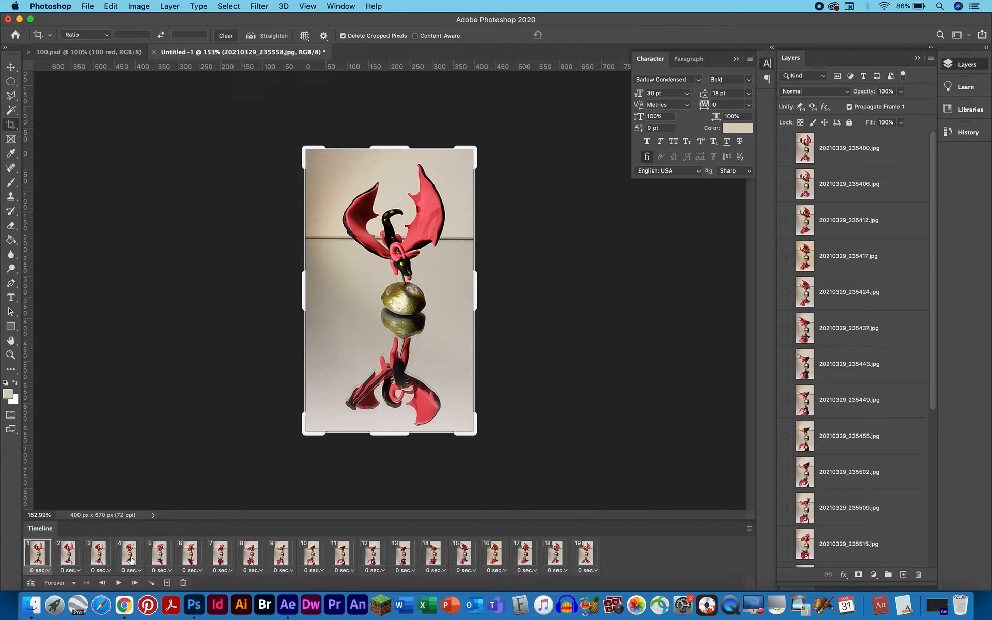
Step: Export the dragon animation with Save for Web as a 256-color, forever-looping GIF named dragonstack.gif in the animated gifs folder
left_click(87, 5)
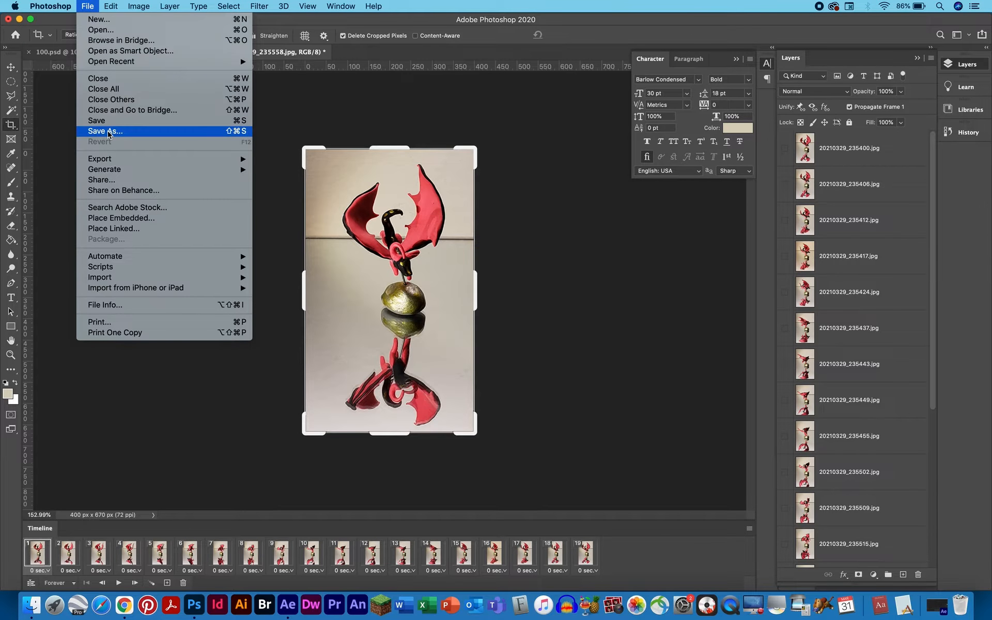
mouse_move(108, 163)
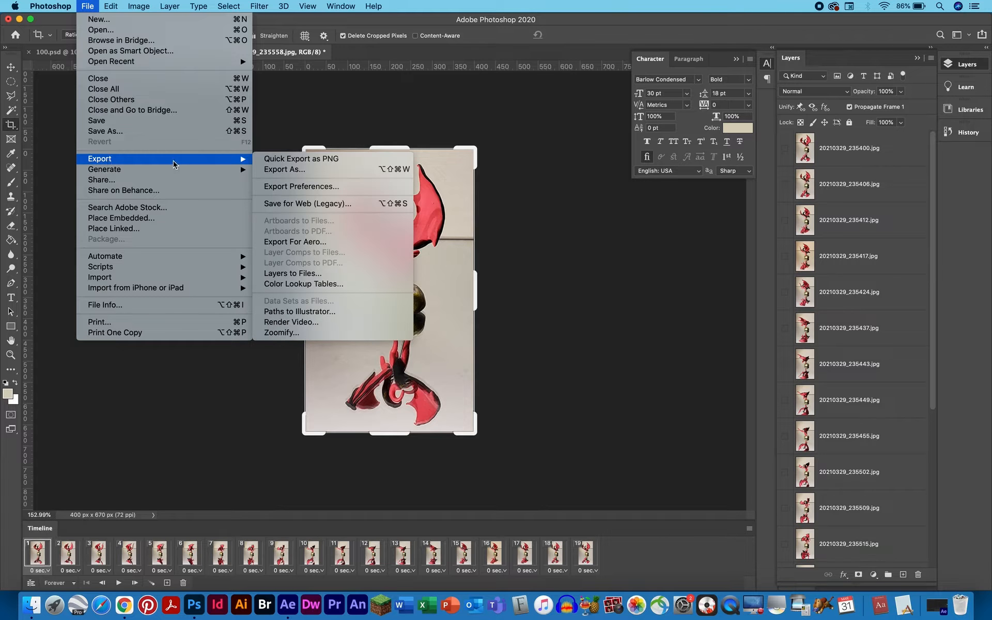
left_click(292, 207)
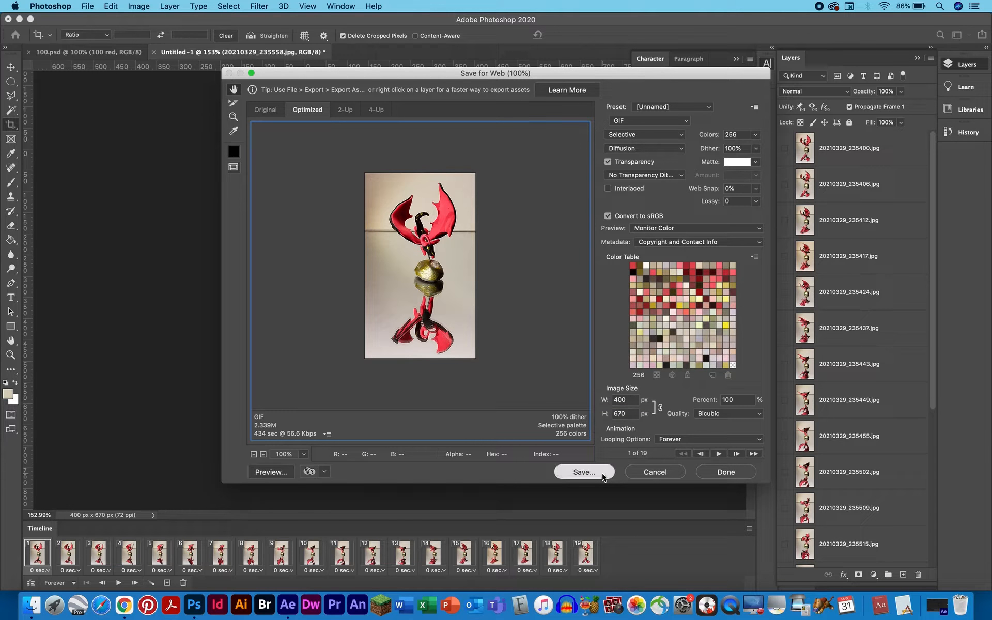
left_click(603, 473)
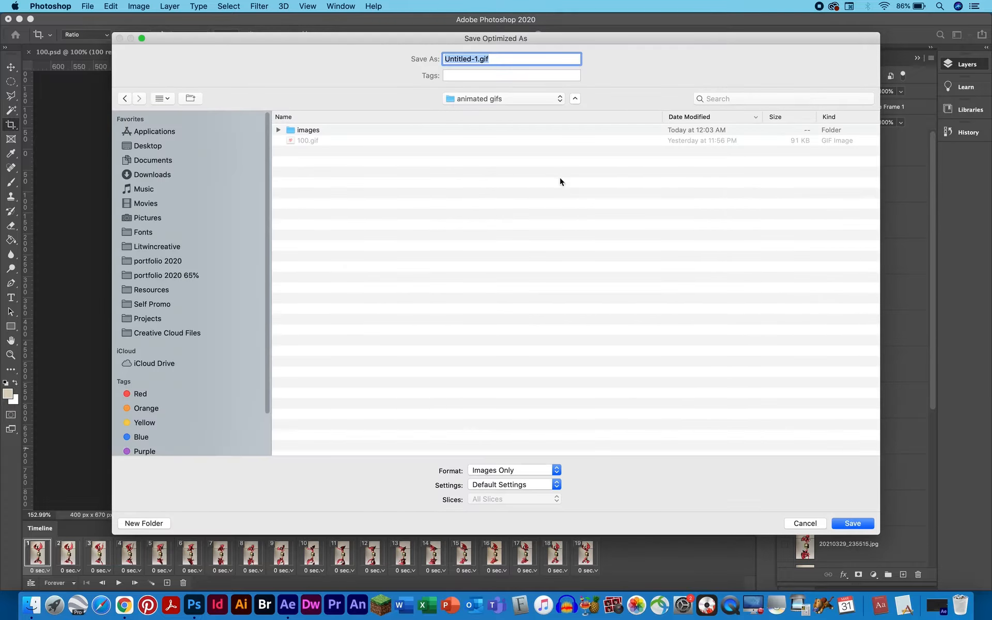
left_click(485, 60)
left_click_drag(478, 61, 444, 61)
type("dragonstack")
left_click(865, 527)
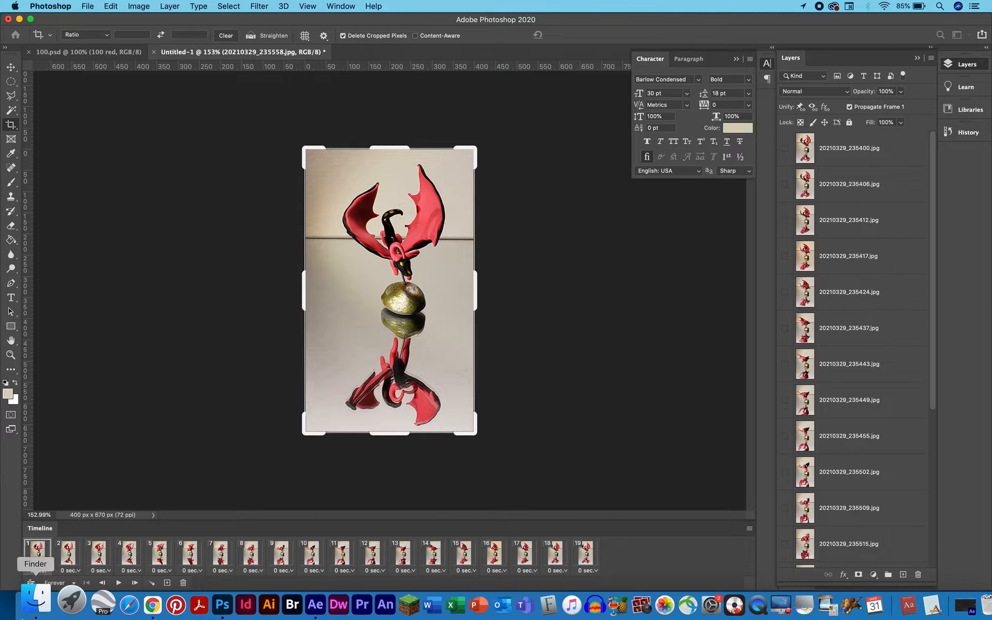
Step: Switch to Finder and play dragonstack.gif from the animated gifs folder in a large preview
left_click(32, 603)
scroll(649, 214, "left", 5)
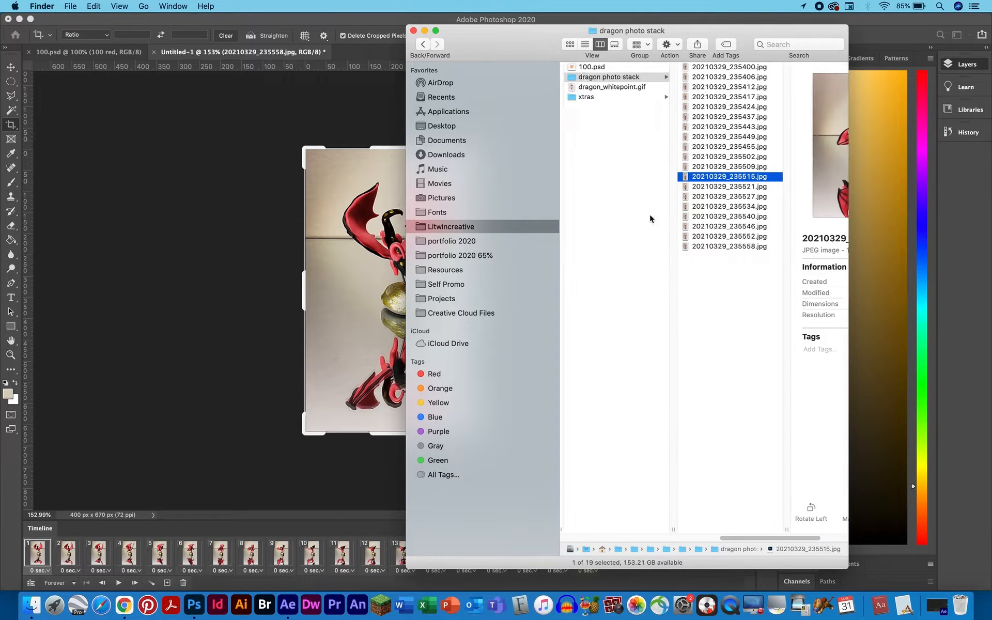
left_click(635, 78)
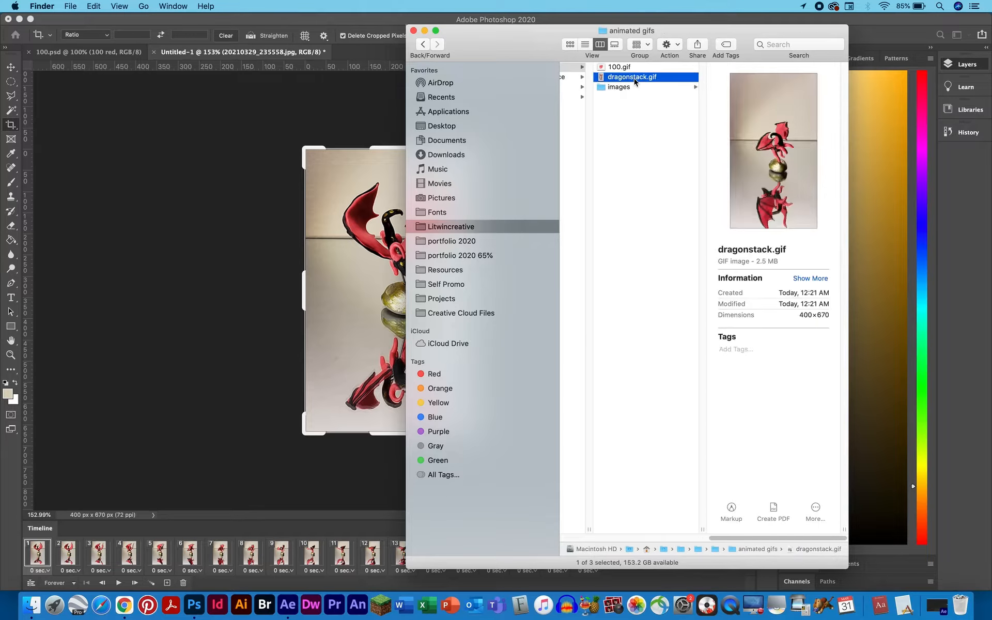
key("space")
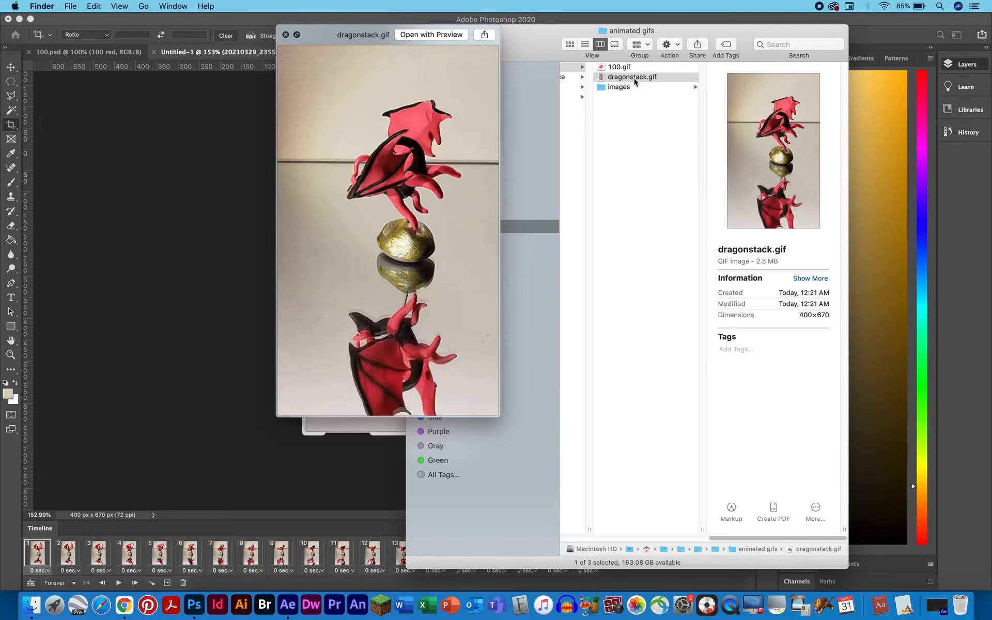
key("space")
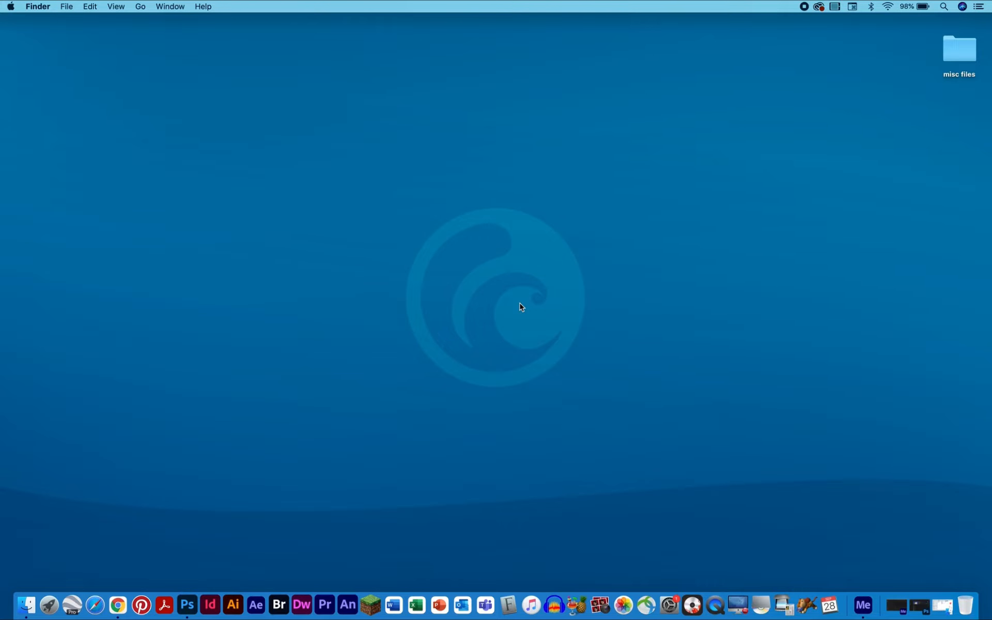
Step: Open 100.psd from the images folder in Photoshop and delete its existing frame animation
left_click(943, 605)
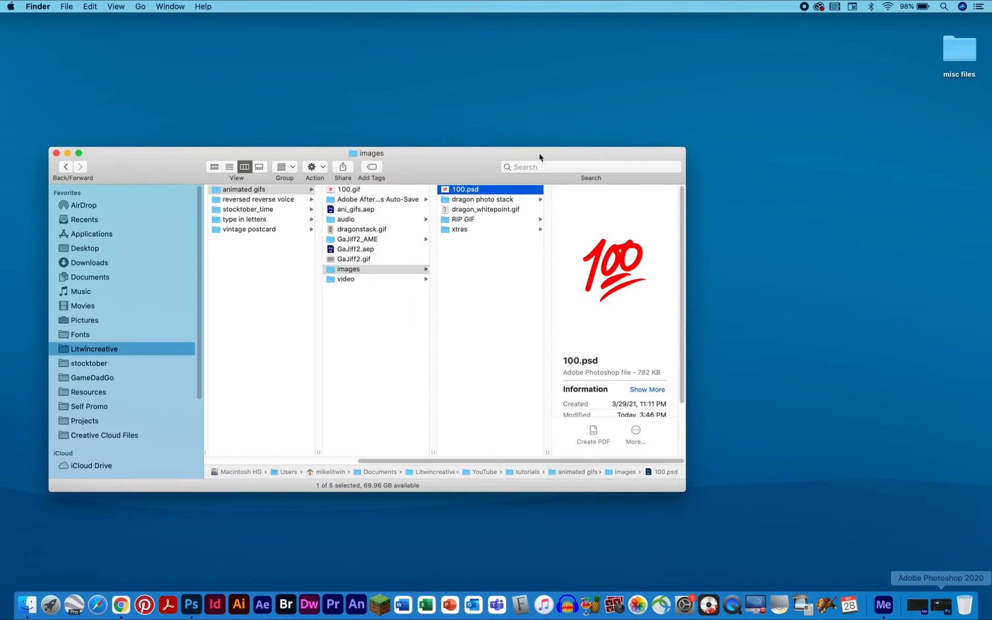
double_click(447, 191)
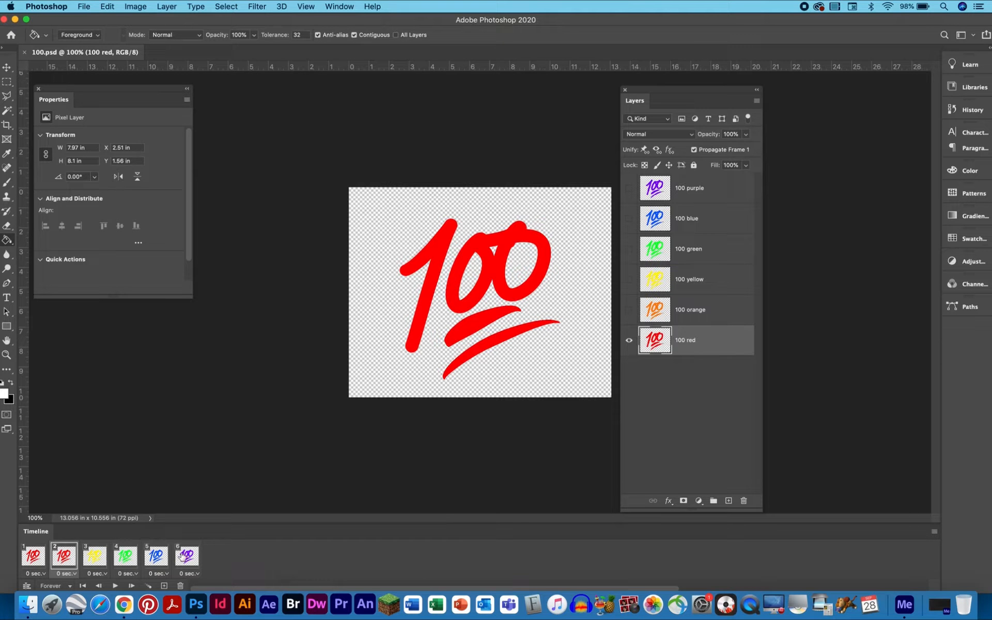
left_click(188, 556)
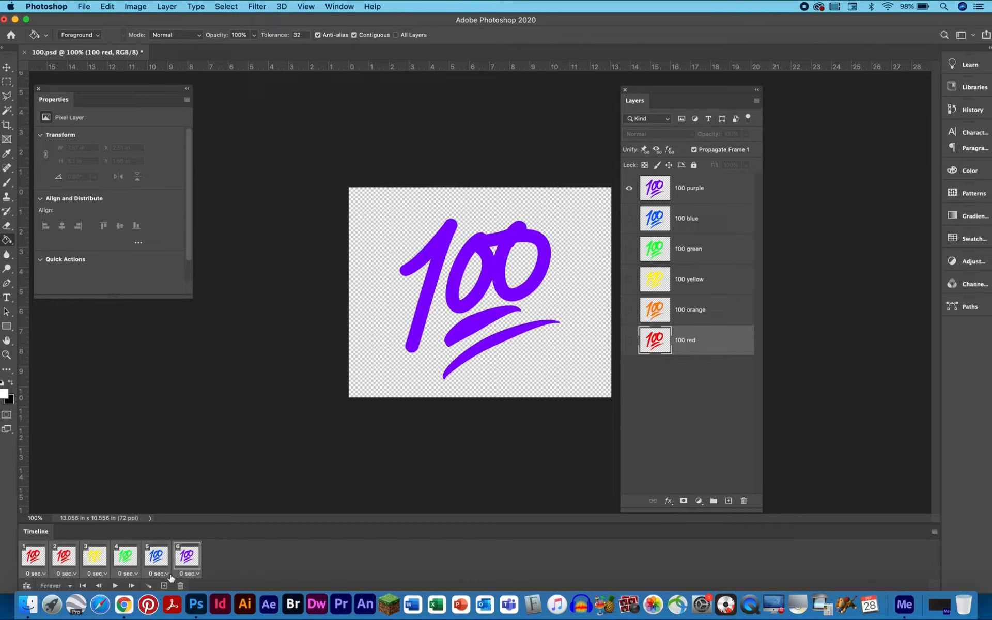
left_click(934, 533)
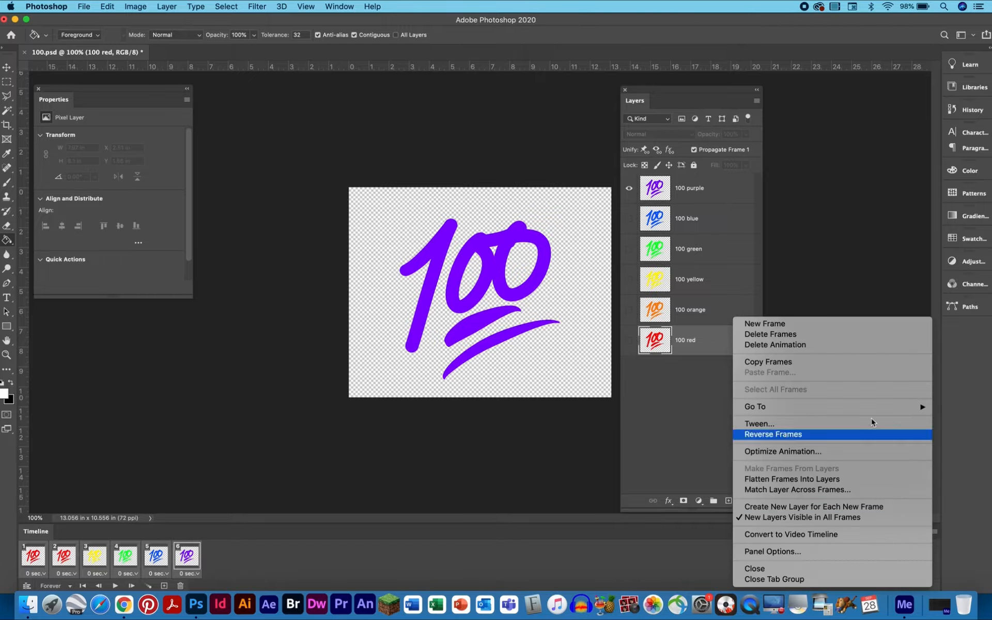
left_click(832, 352)
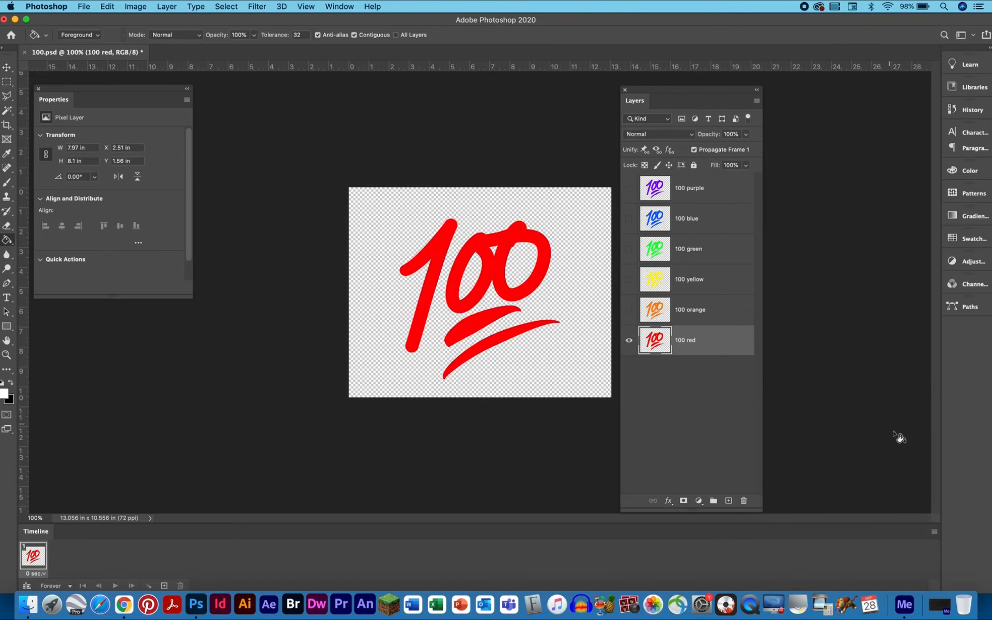
Step: Convert the frame animation to a video timeline and make all six 100 color layers visible
left_click(935, 533)
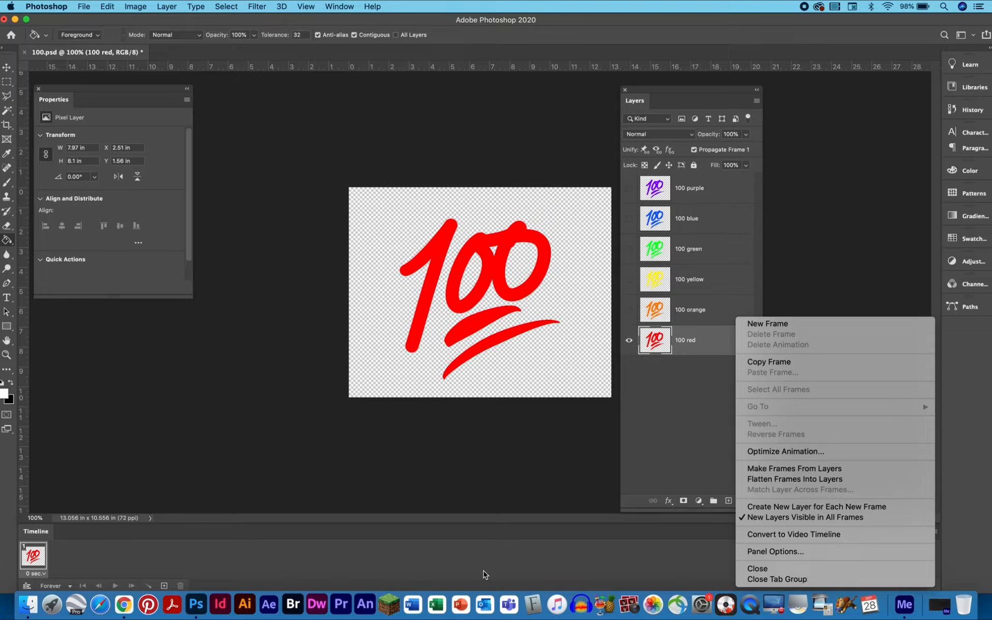
left_click(793, 537)
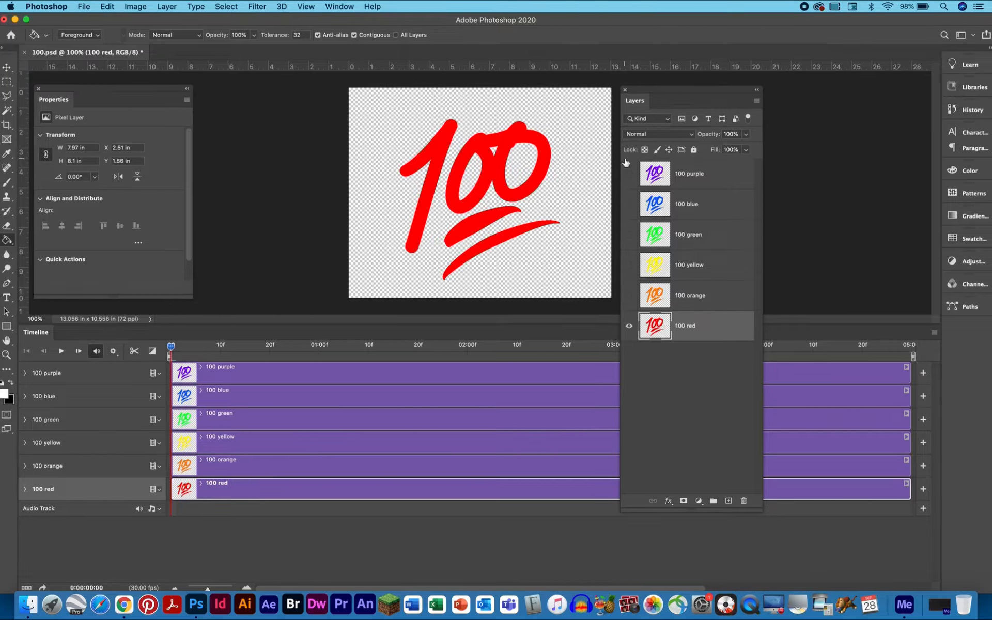
left_click_drag(630, 174, 631, 293)
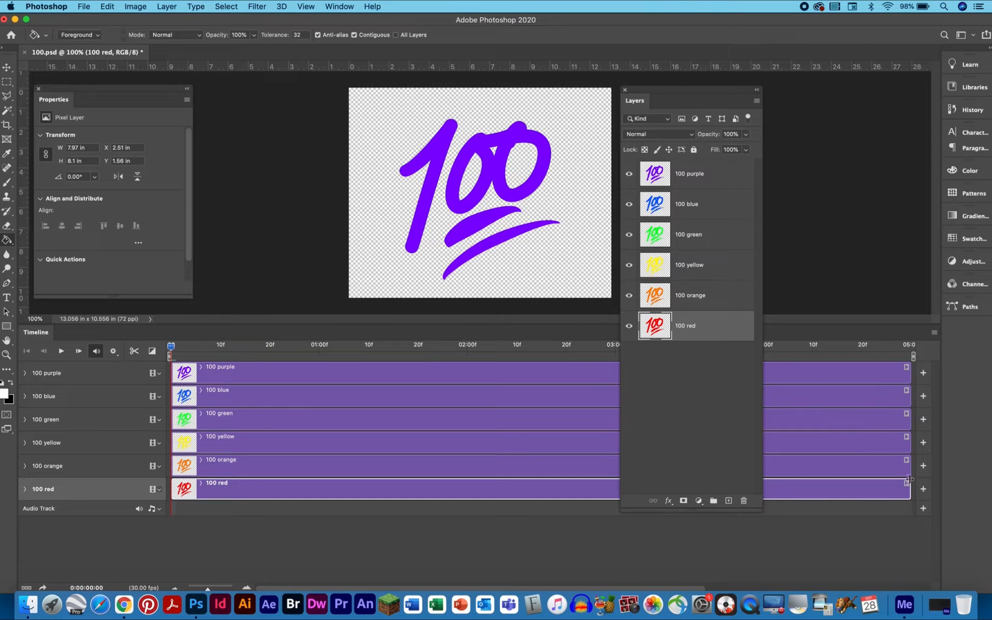
Step: Trim the purple, blue, green, yellow, orange and red clips to one frame each at the start of the timeline
left_click(862, 373)
left_click(121, 491, "shift")
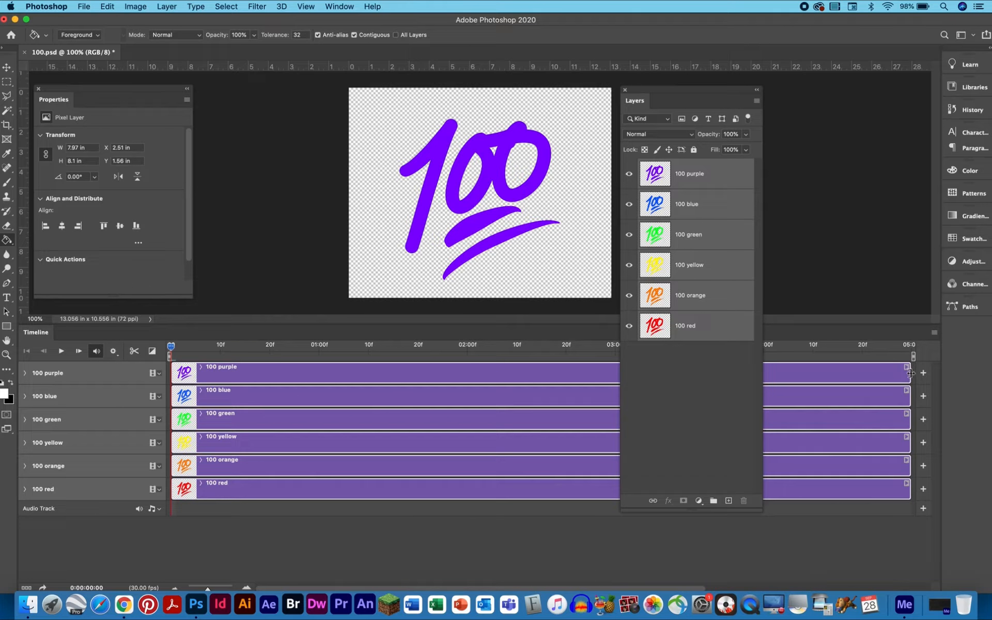
left_click_drag(911, 372, 175, 381)
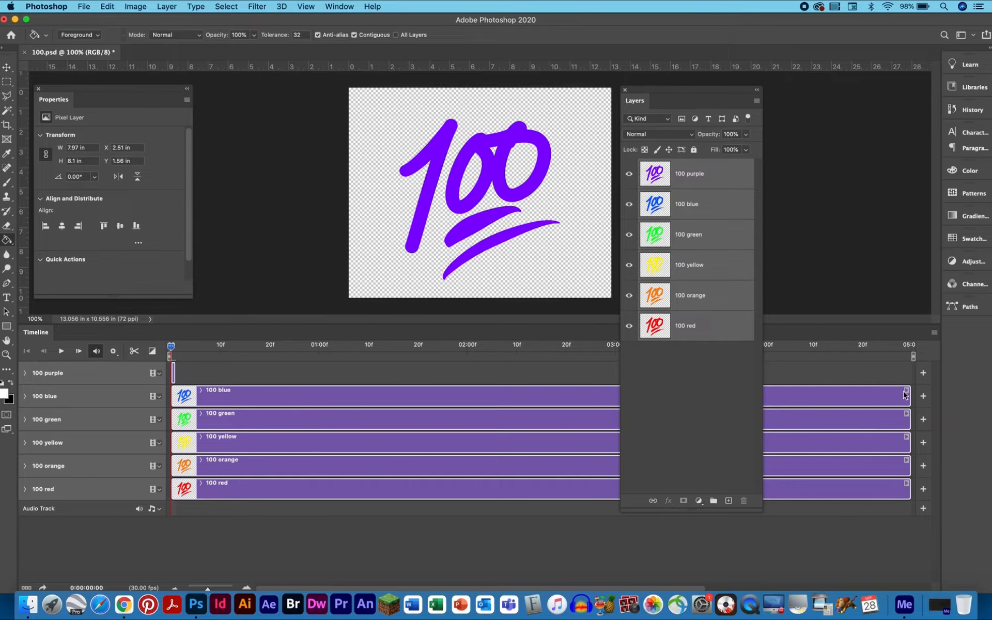
left_click_drag(909, 397, 113, 427)
left_click_drag(909, 418, 129, 429)
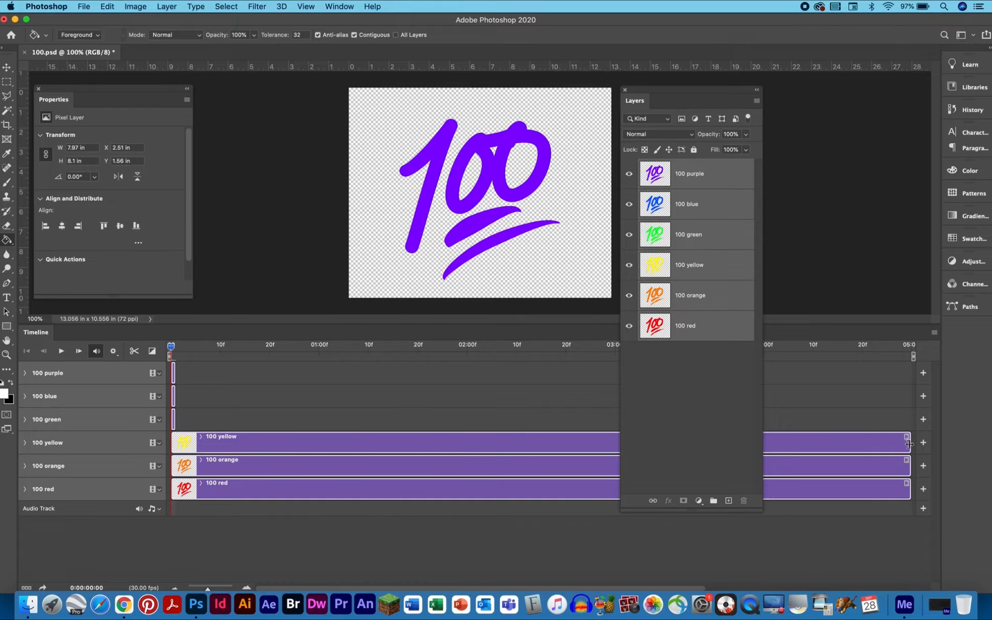
left_click_drag(910, 443, 174, 438)
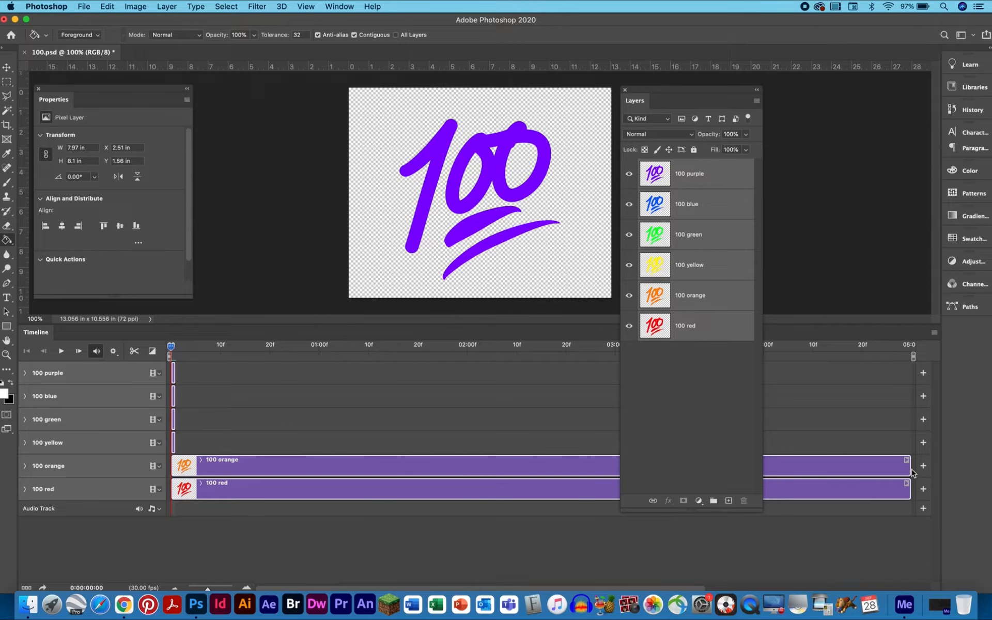
left_click_drag(913, 473, 161, 445)
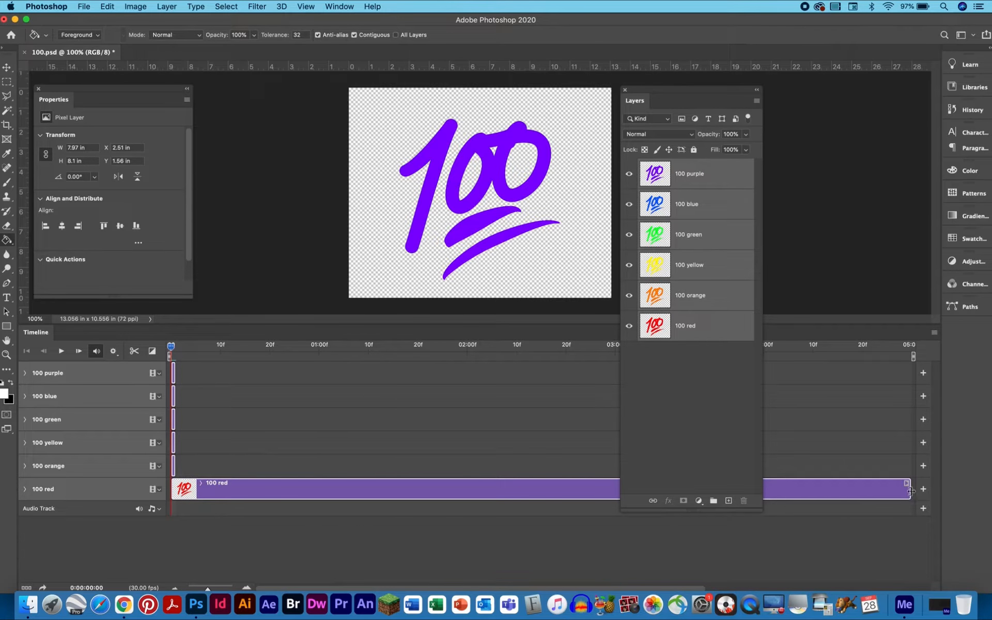
left_click_drag(911, 491, 154, 453)
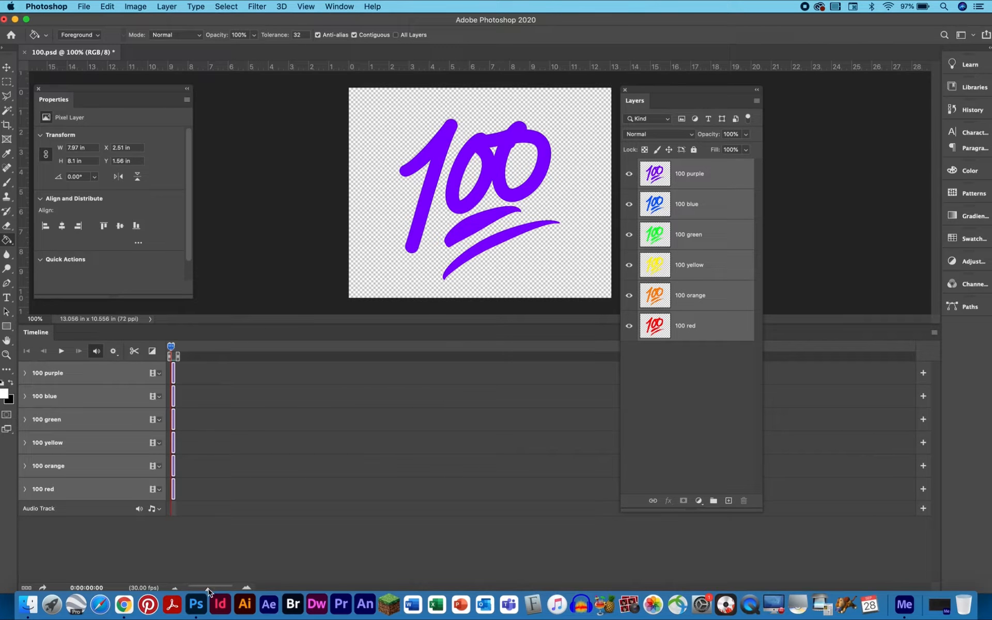
Step: Stagger the blue, green, yellow, orange and red clips one frame apart after the purple clip, with red ending at 06f
left_click_drag(209, 588, 233, 591)
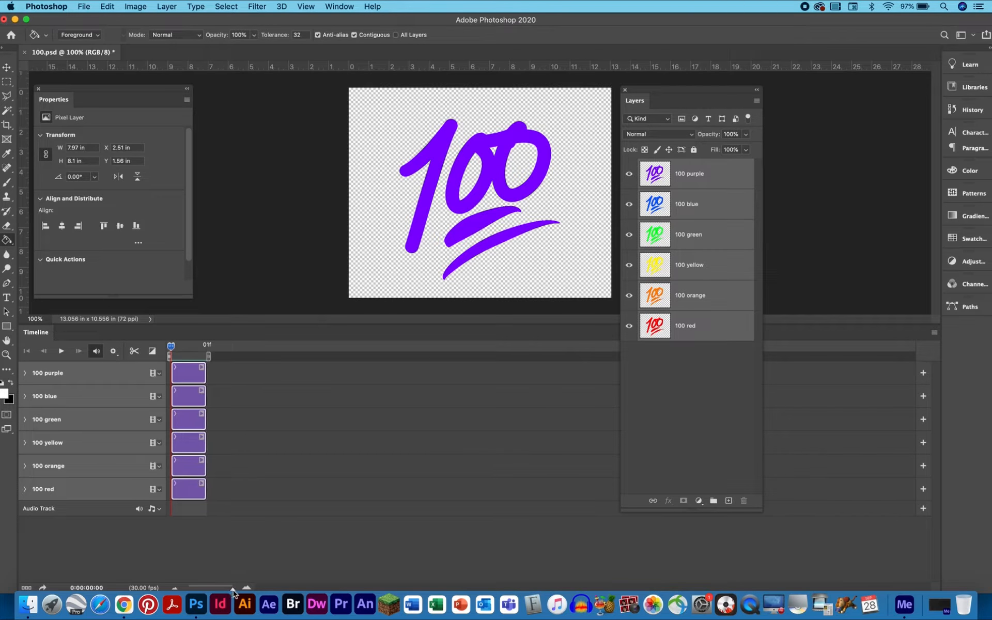
left_click(216, 399)
left_click_drag(195, 395, 261, 419)
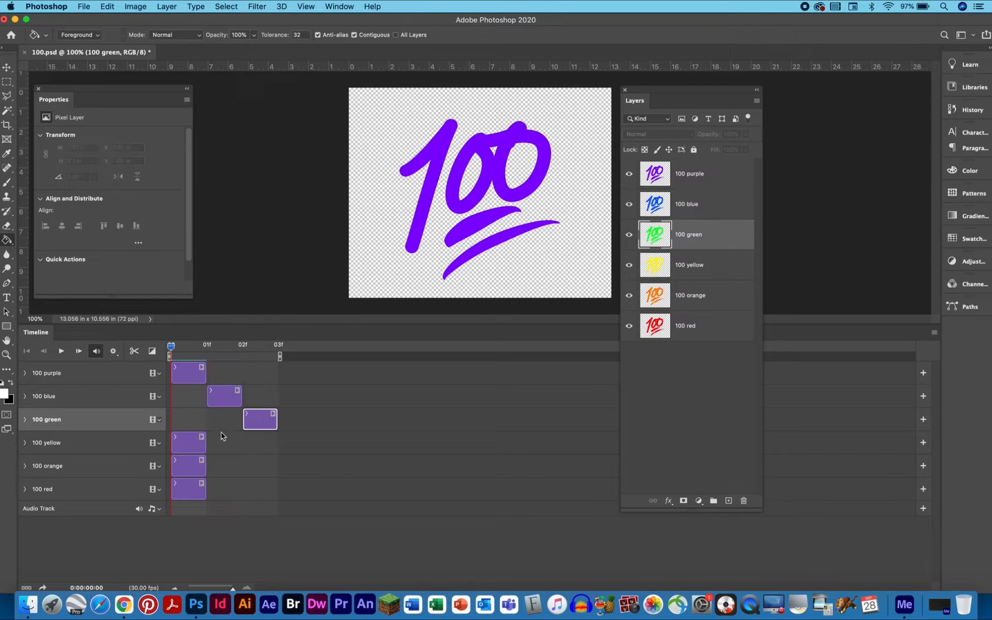
left_click_drag(199, 443, 310, 439)
left_click_drag(195, 466, 325, 462)
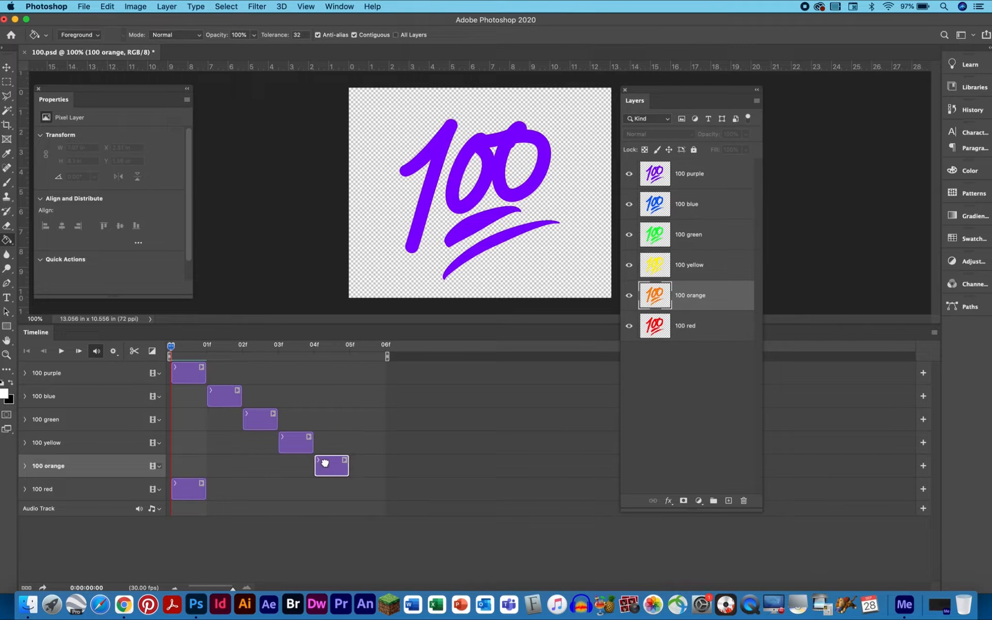
left_click_drag(199, 489, 375, 489)
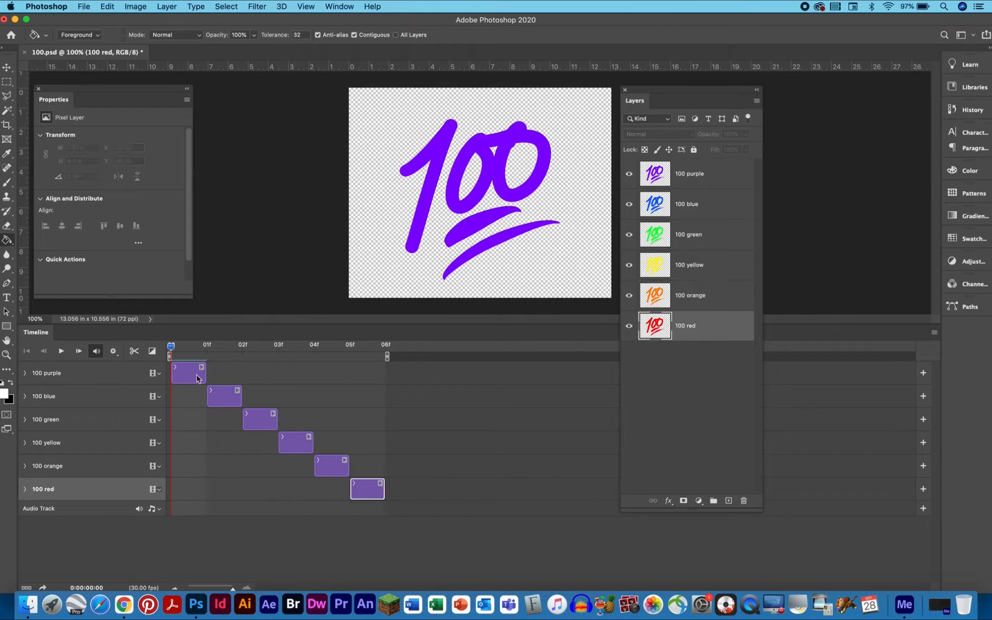
Step: Inspect the loop playback setting and play the staggered color animation from the first frame
mouse_move(171, 350)
left_mouse_down()
mouse_move(353, 344)
mouse_move(178, 343)
left_mouse_up()
left_click(116, 353)
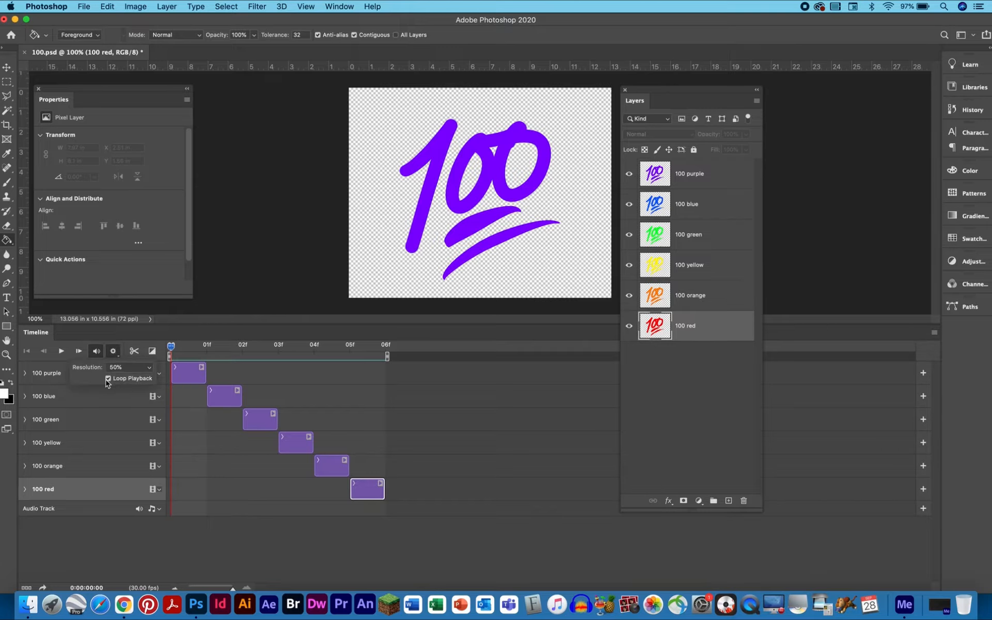
left_click(114, 352)
left_click(67, 352)
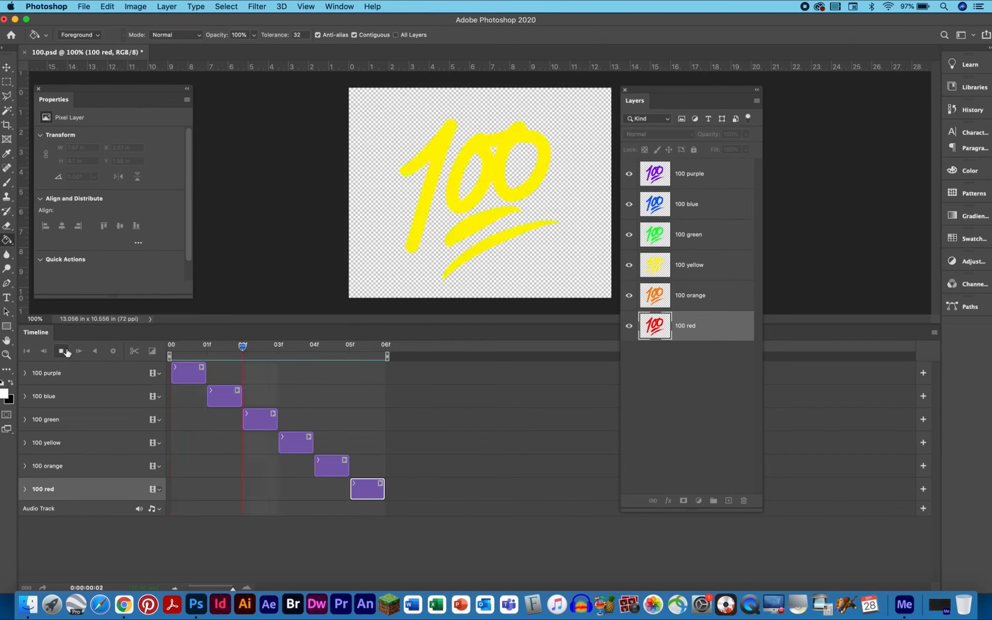
left_click(67, 352)
left_click(66, 352)
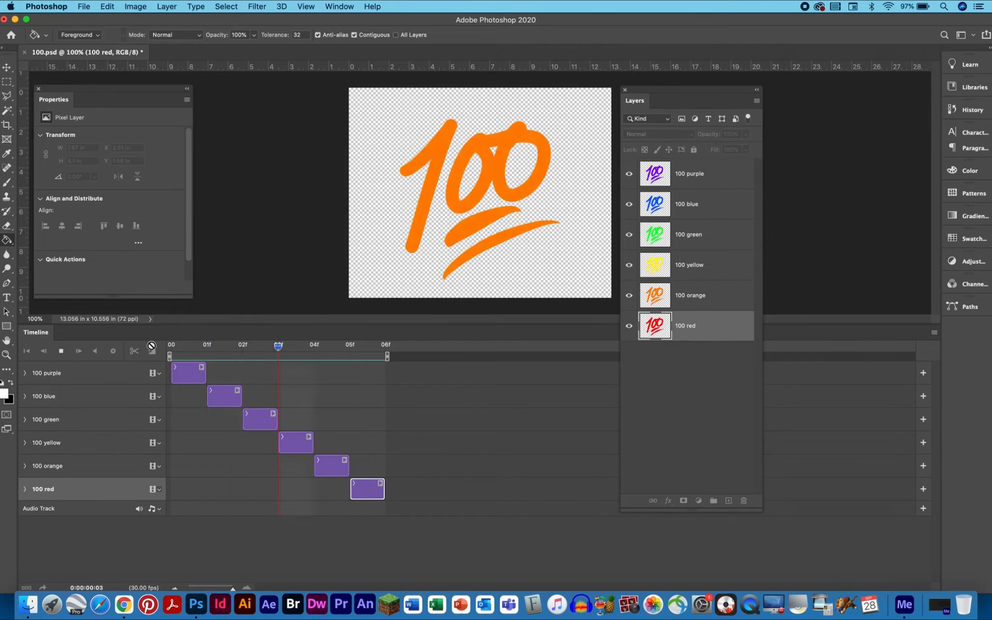
left_click(63, 352)
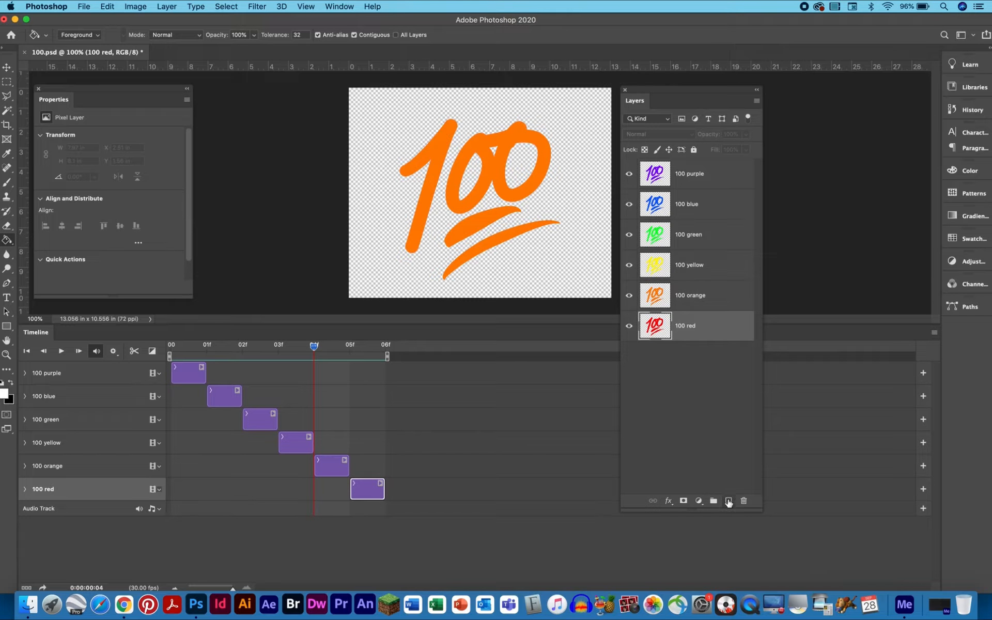
Step: Add a new layer, fill it with white and place it beneath the 100 red layer
left_click(729, 502)
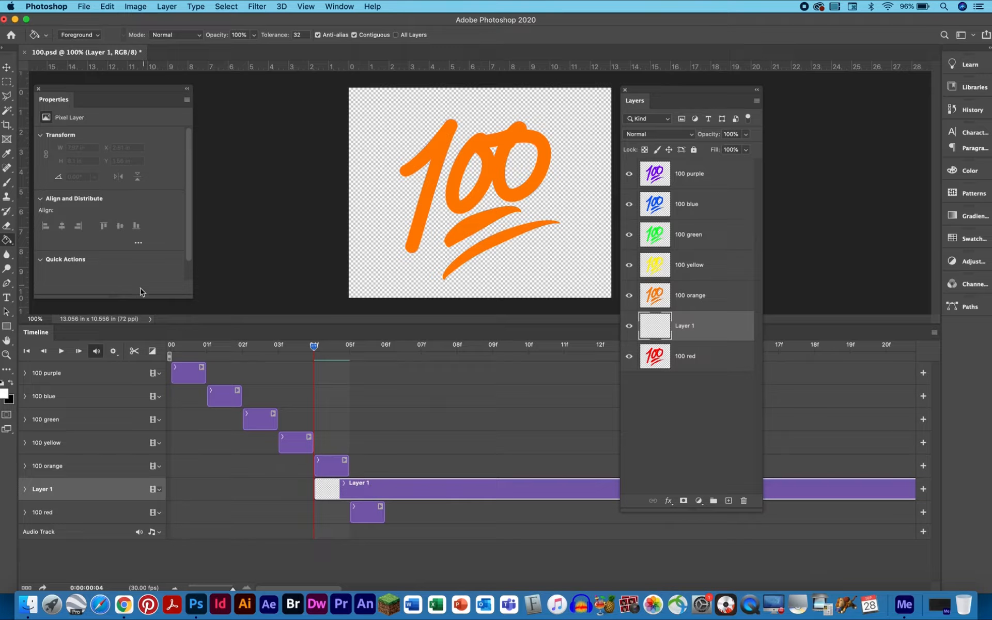
left_click(583, 207)
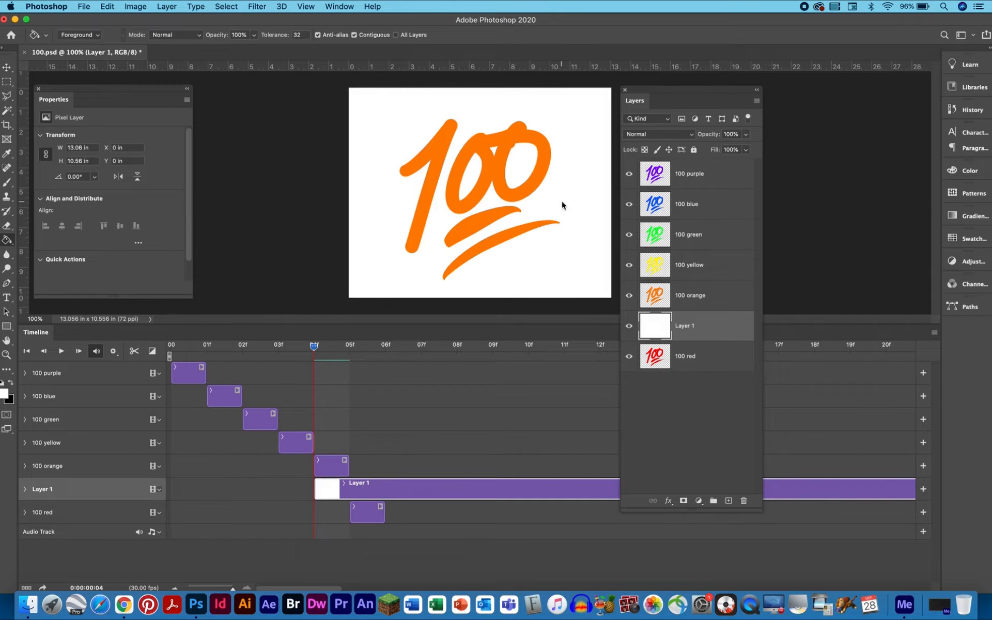
left_click_drag(693, 328, 692, 366)
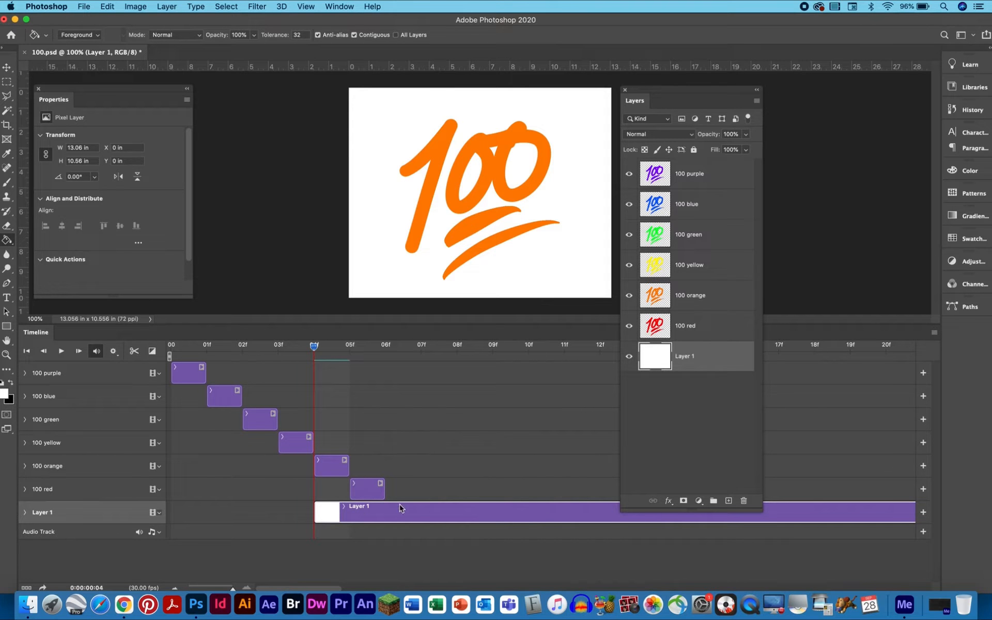
Step: Move the white layer's clip to the start of the timeline and trim it to end at 06f
left_click_drag(414, 519, 271, 514)
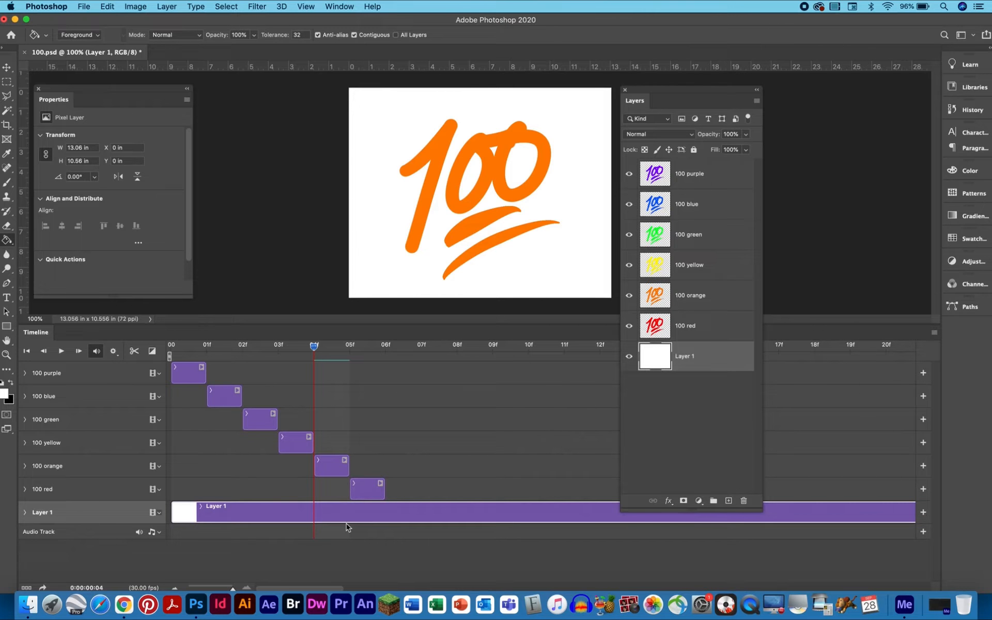
left_click_drag(222, 589, 203, 589)
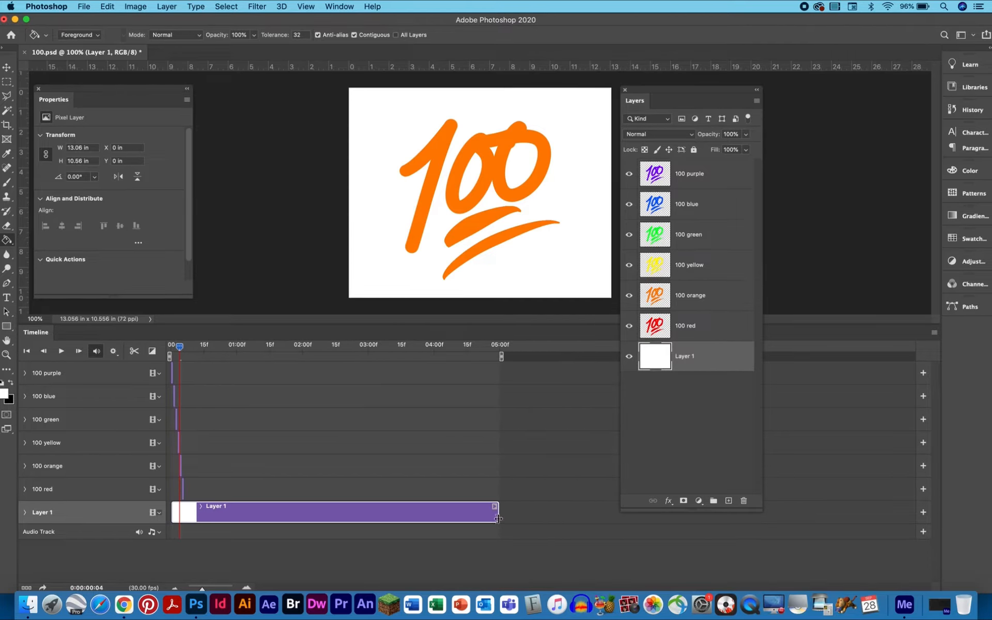
left_click_drag(497, 519, 183, 523)
left_click_drag(210, 587, 237, 586)
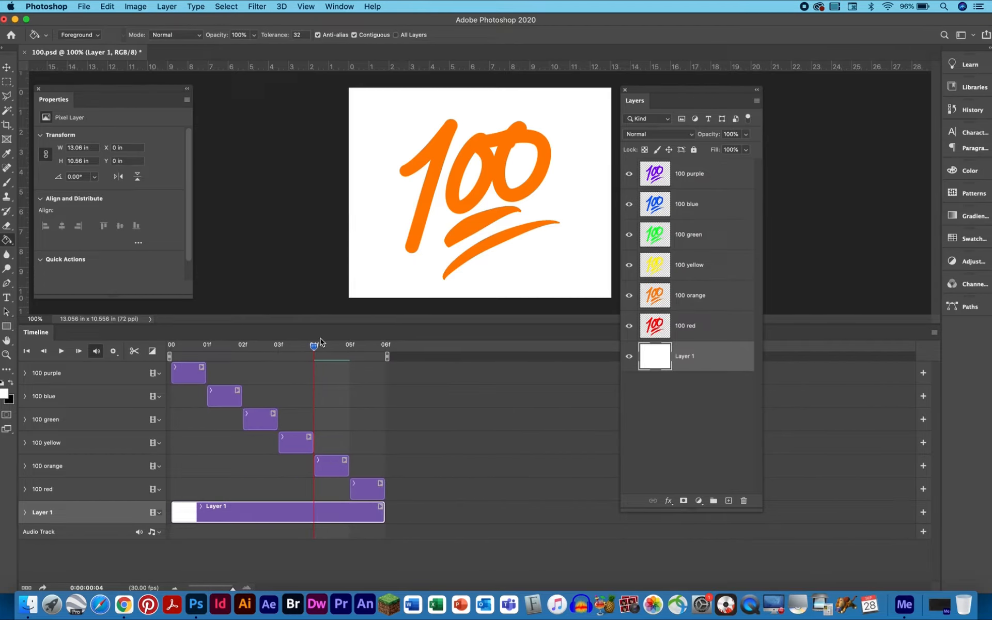
Step: Play the color animation over the white background to check it, restarting from the first frame
key("space")
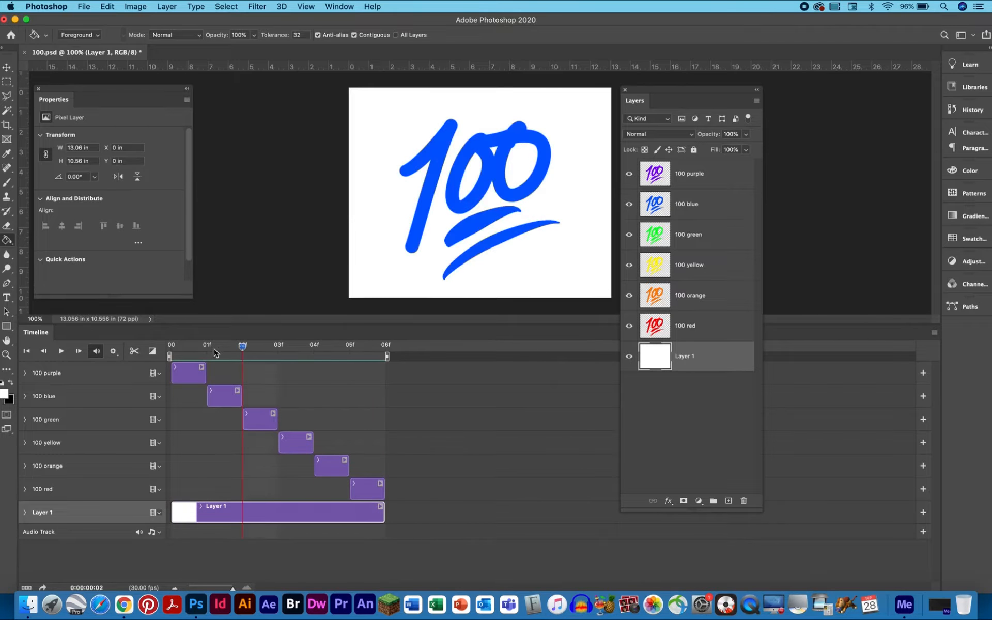
key("space")
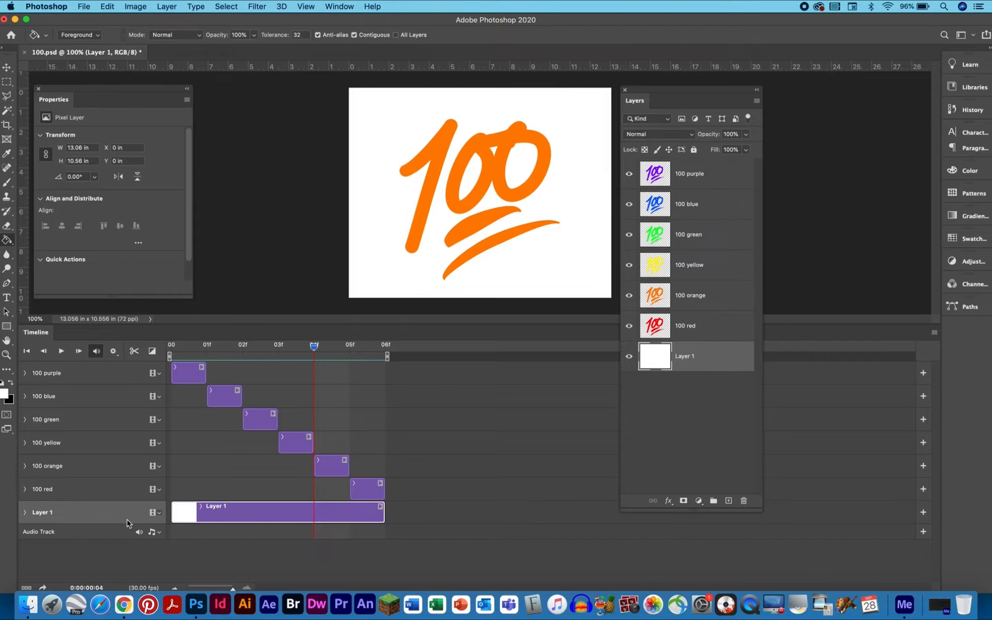
left_click(180, 348)
left_click(62, 352)
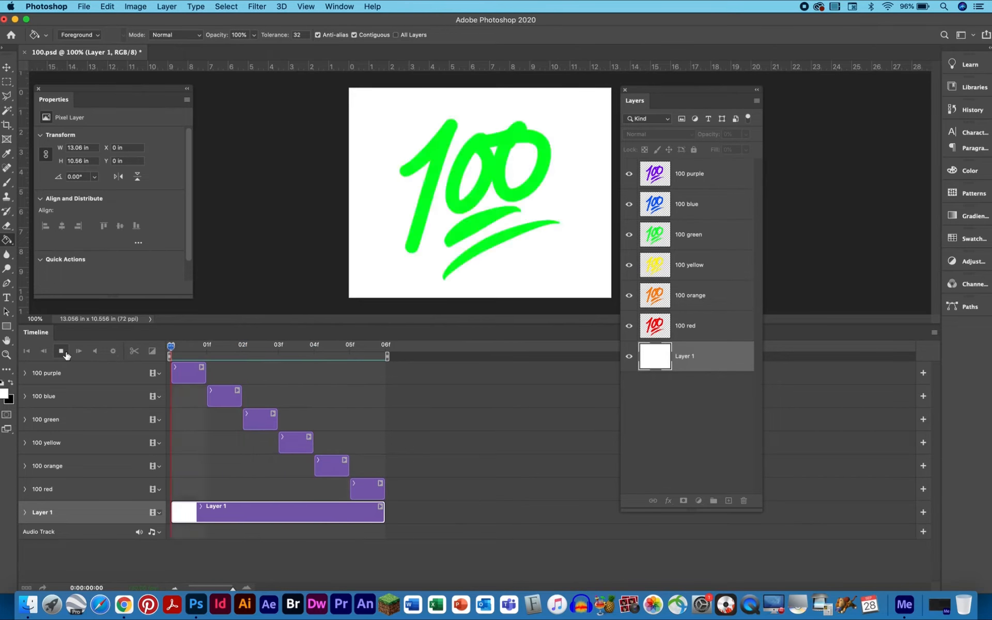
left_click(62, 351)
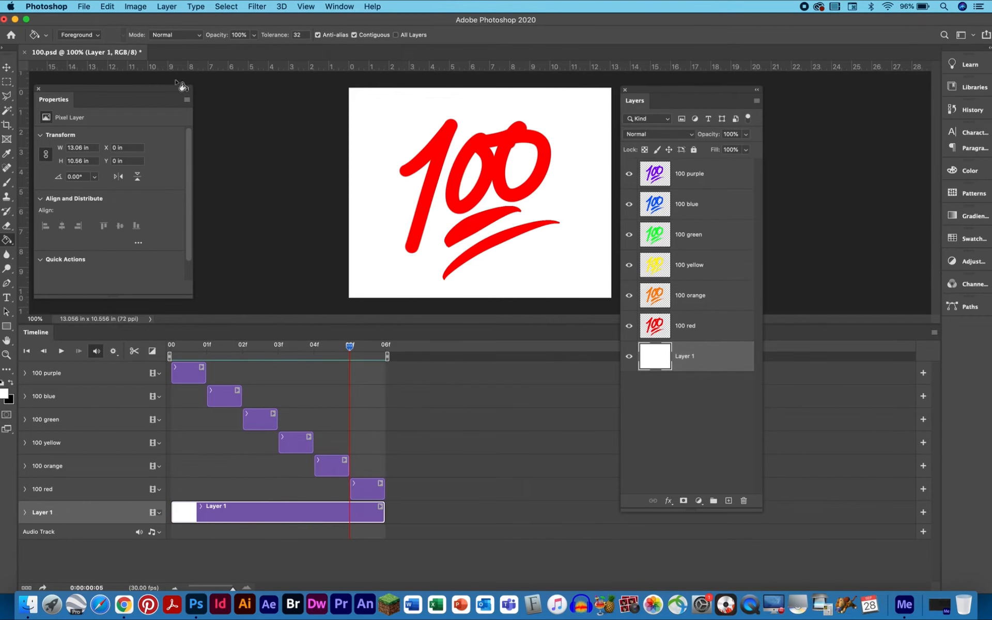
Step: Export the animation with Save for Web (Legacy) as the GIF 100b.gif into the animated gifs folder inside tutorials
left_click(85, 6)
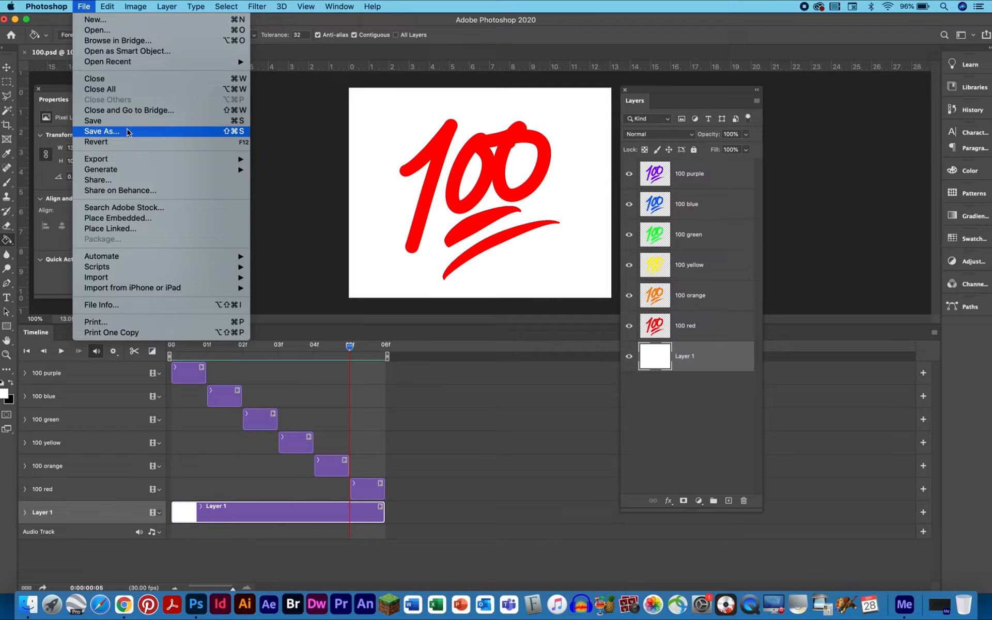
mouse_move(122, 160)
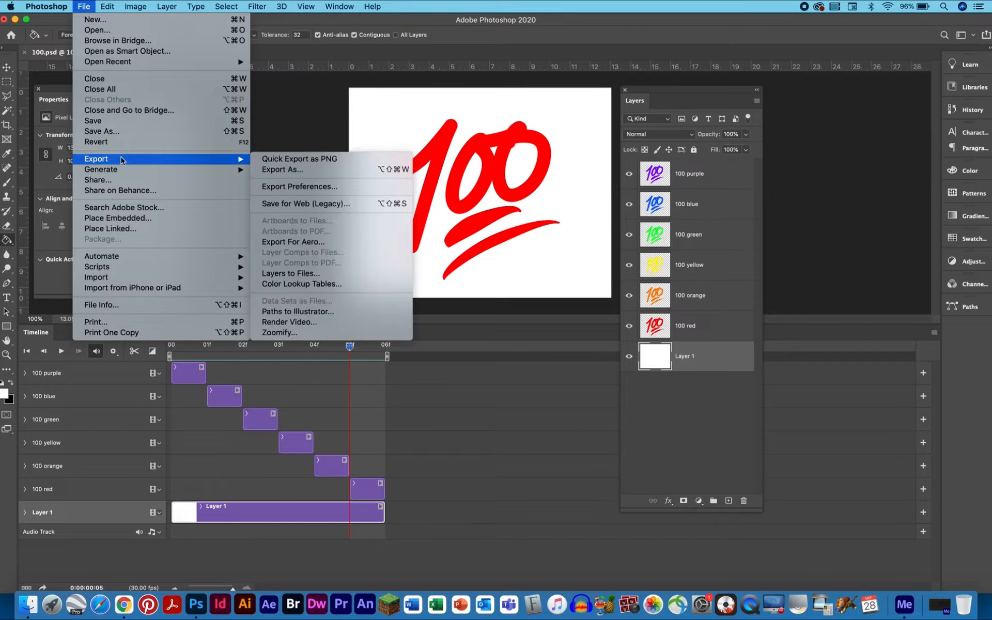
left_click(279, 205)
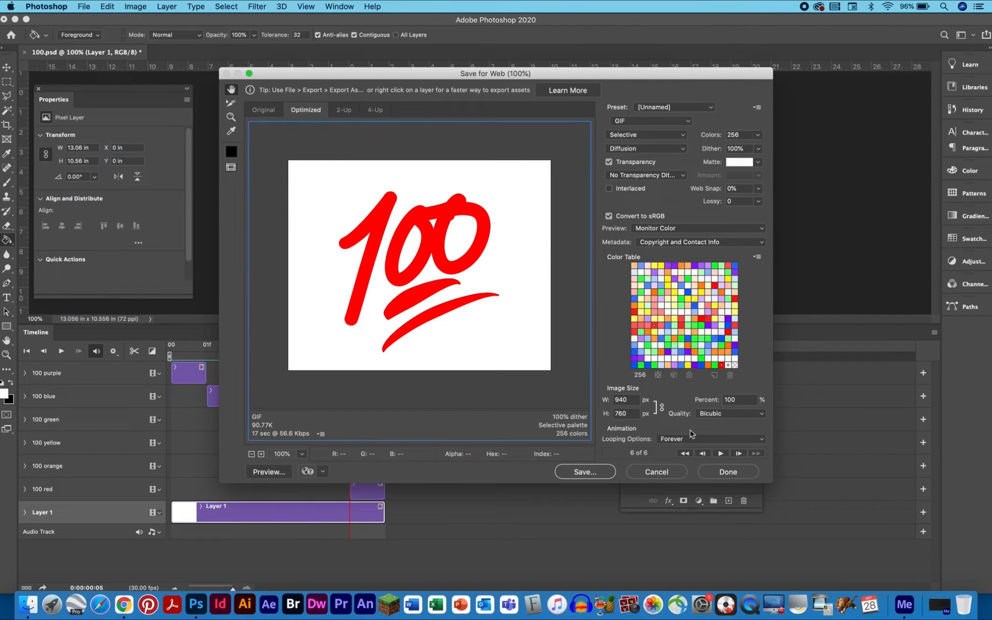
left_click(598, 476)
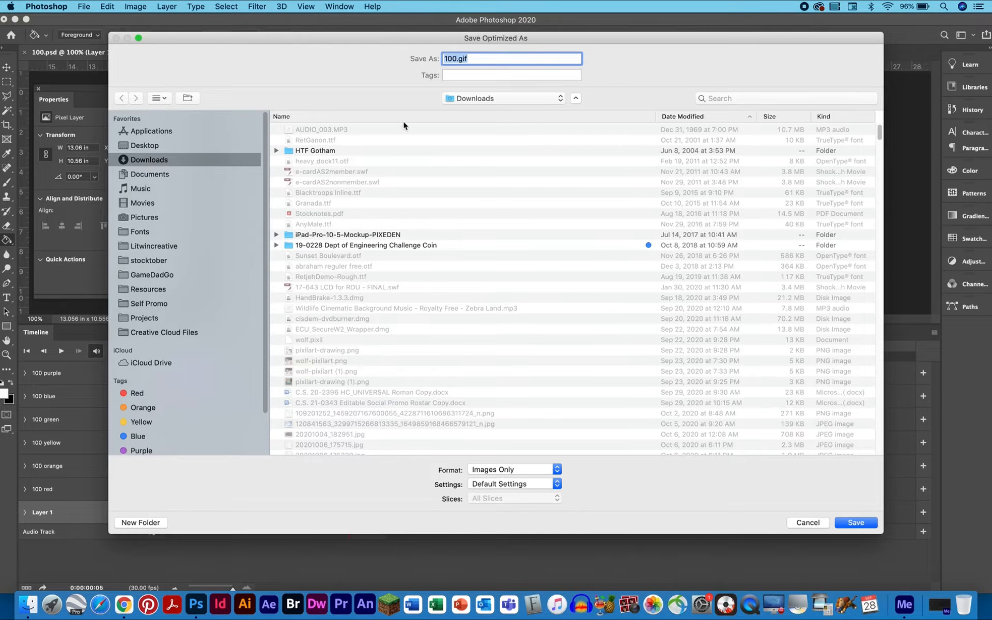
left_click(471, 100)
left_click(472, 170)
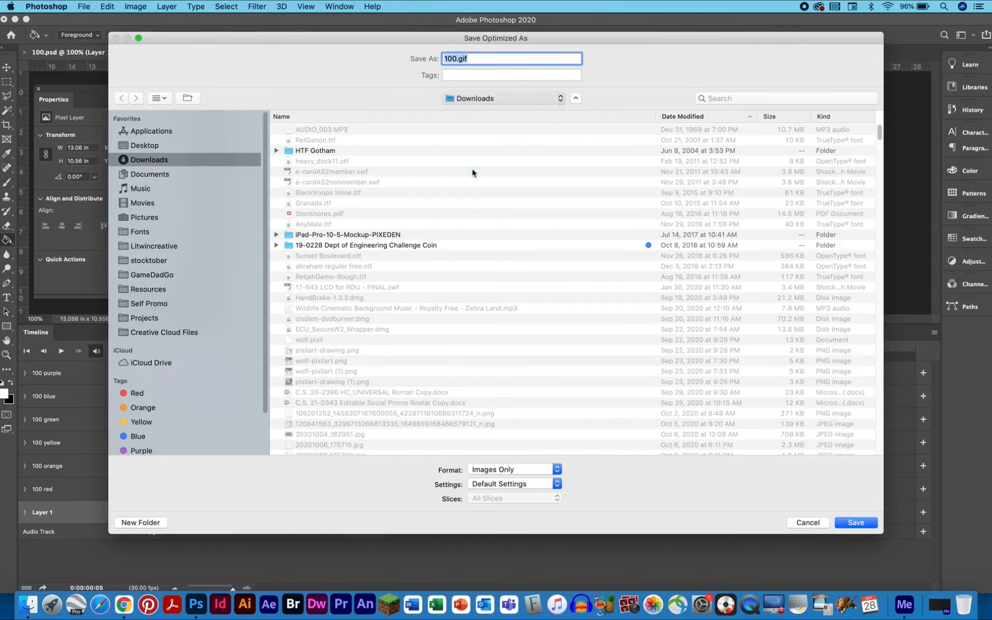
left_click(473, 97)
left_click(473, 119)
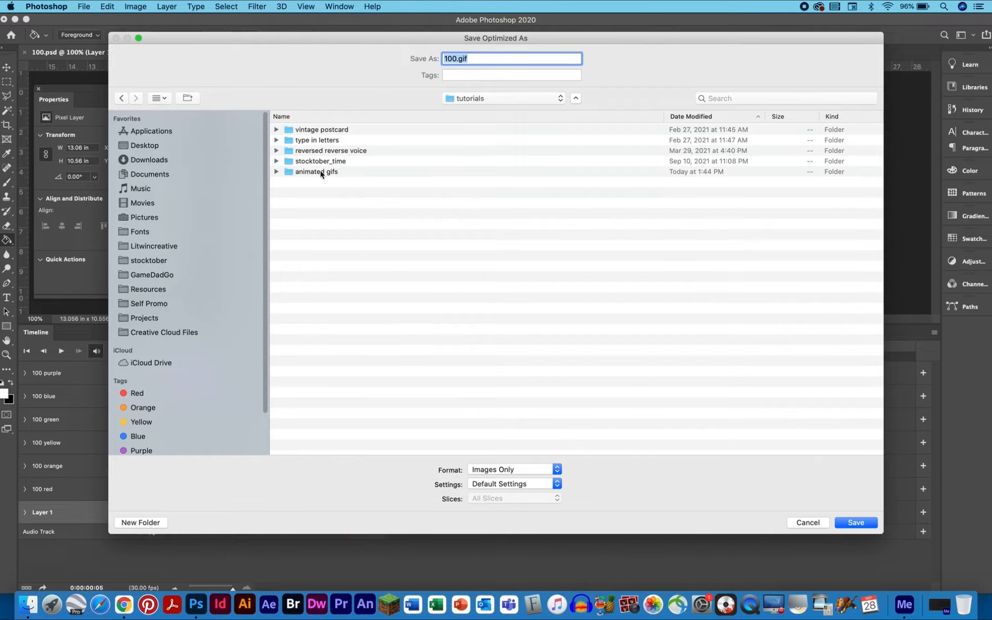
double_click(320, 172)
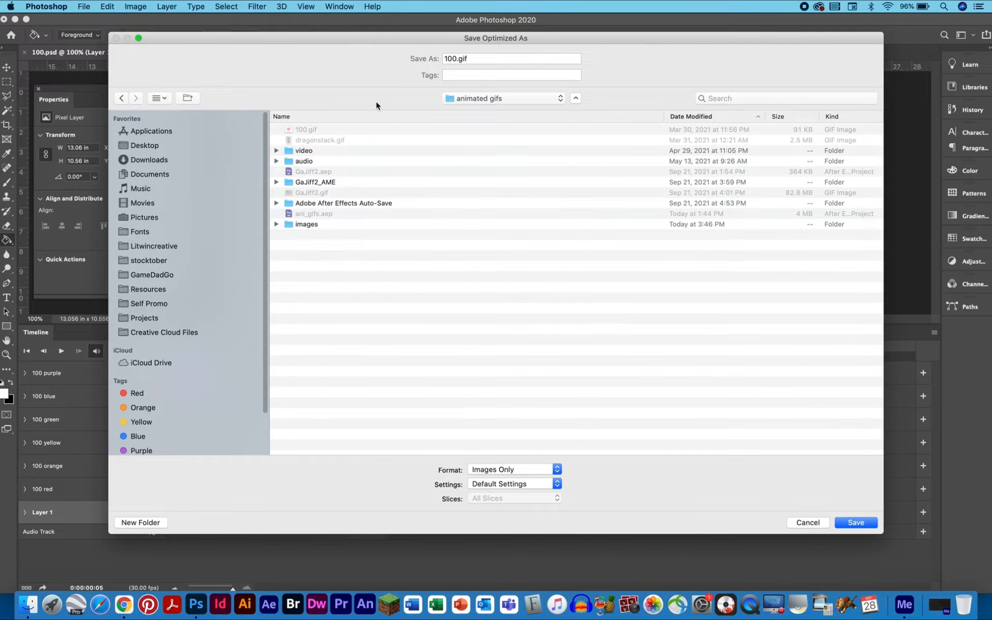
left_click(457, 59)
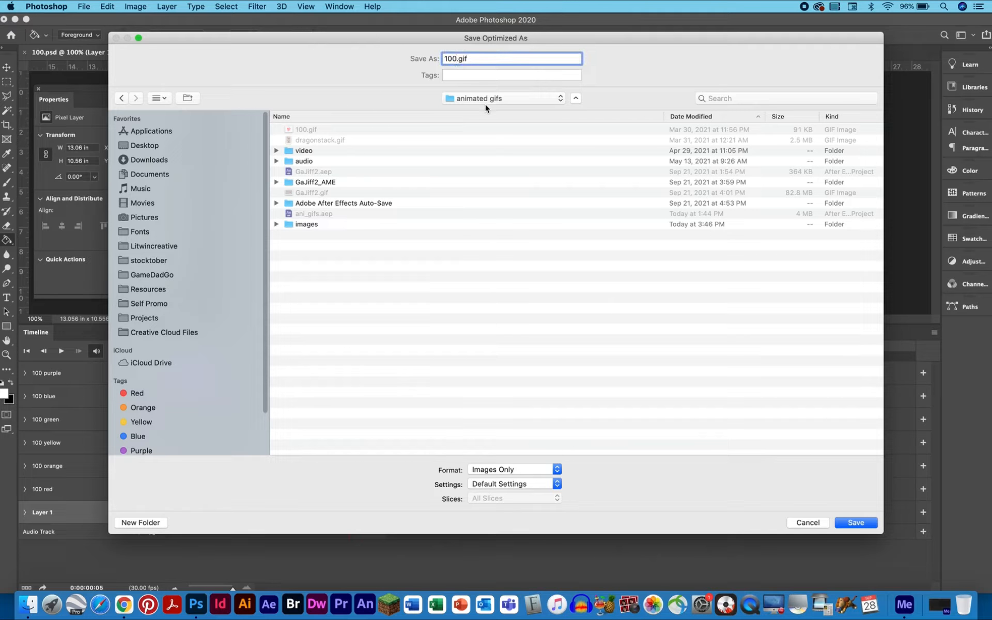
type("b")
left_click(854, 523)
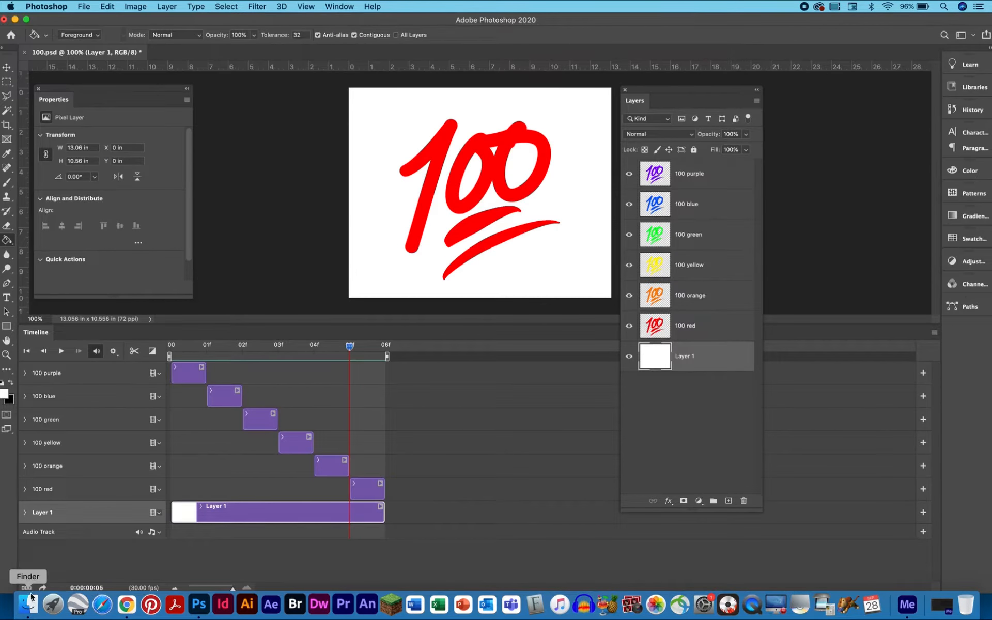
Step: Switch to Finder and preview 100b.gif, comparing its background with the earlier 100.gif
left_click(30, 602)
left_click(357, 200)
key("space")
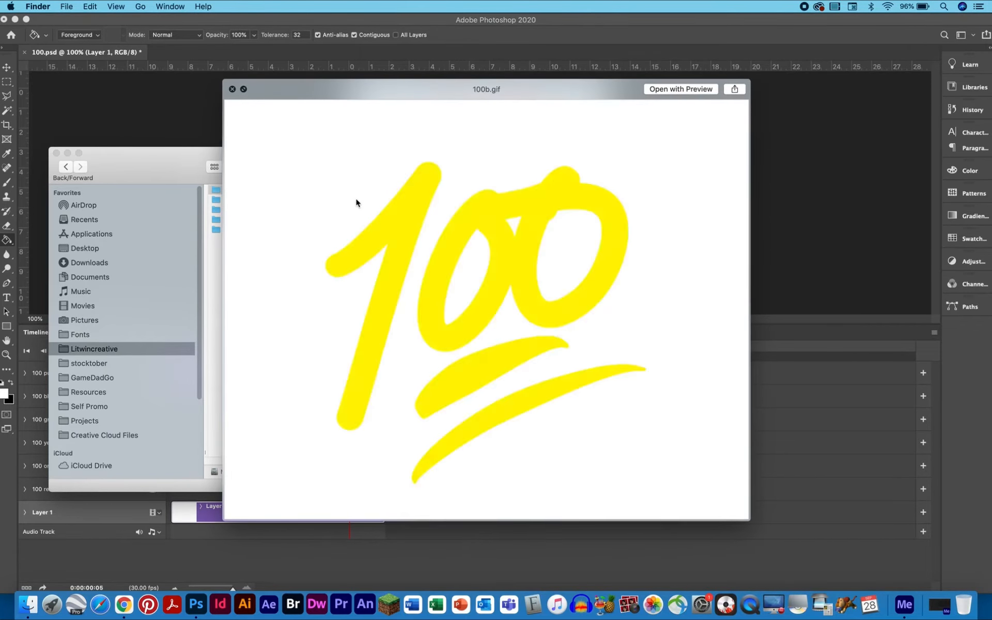
key("Up")
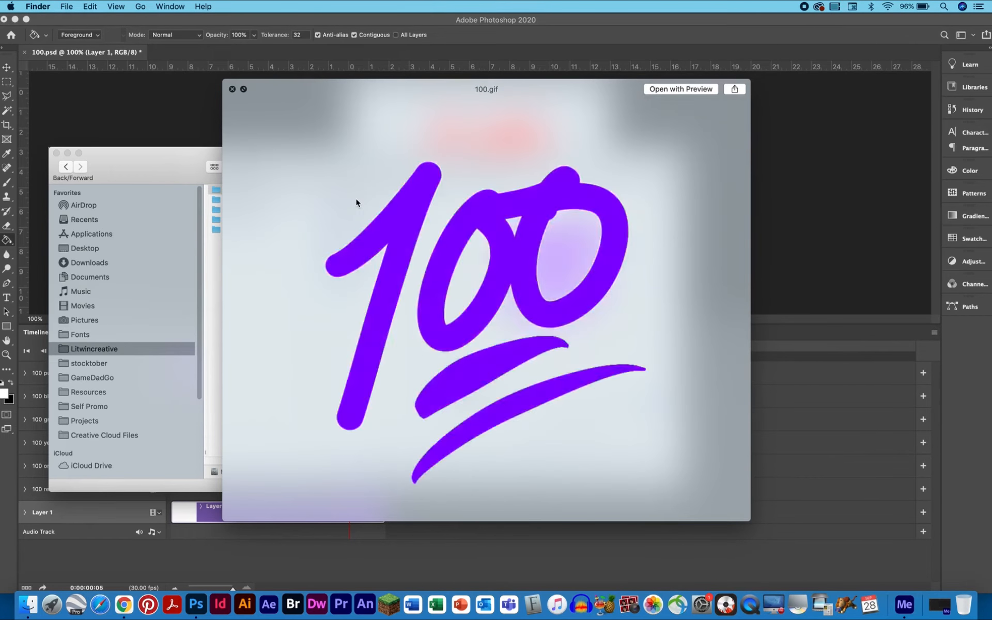
key("Down")
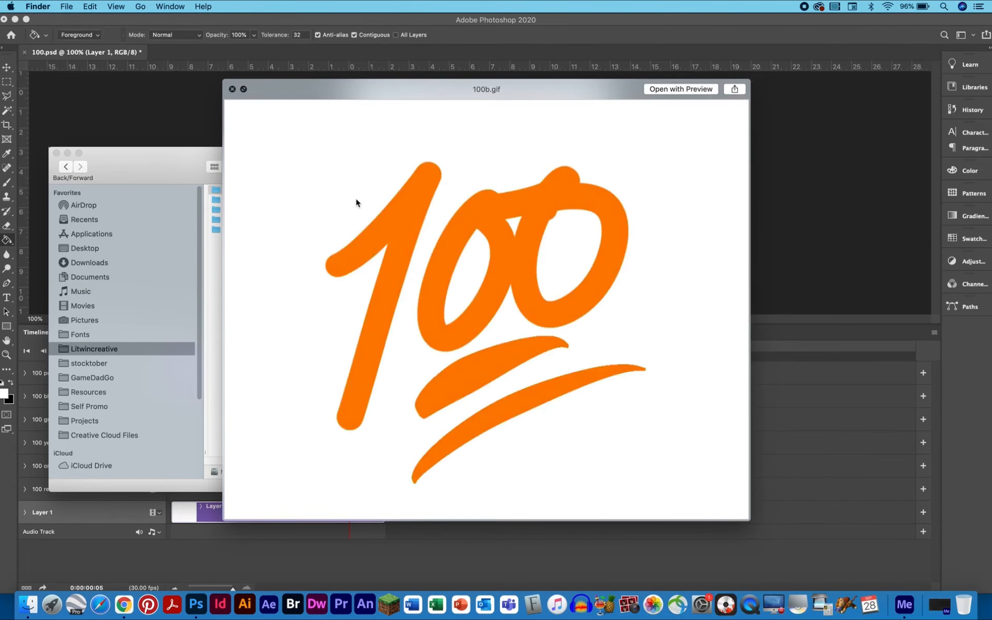
key("space")
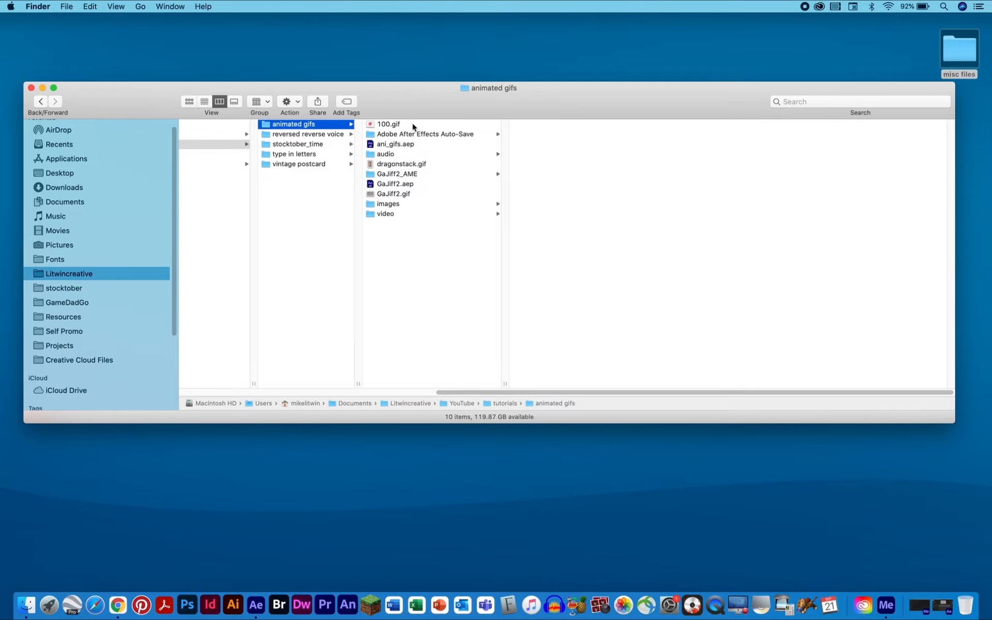
Step: Preview 100.gif, dragonstack.gif and GaJiff2.gif in the animated gifs folder
left_click(413, 125)
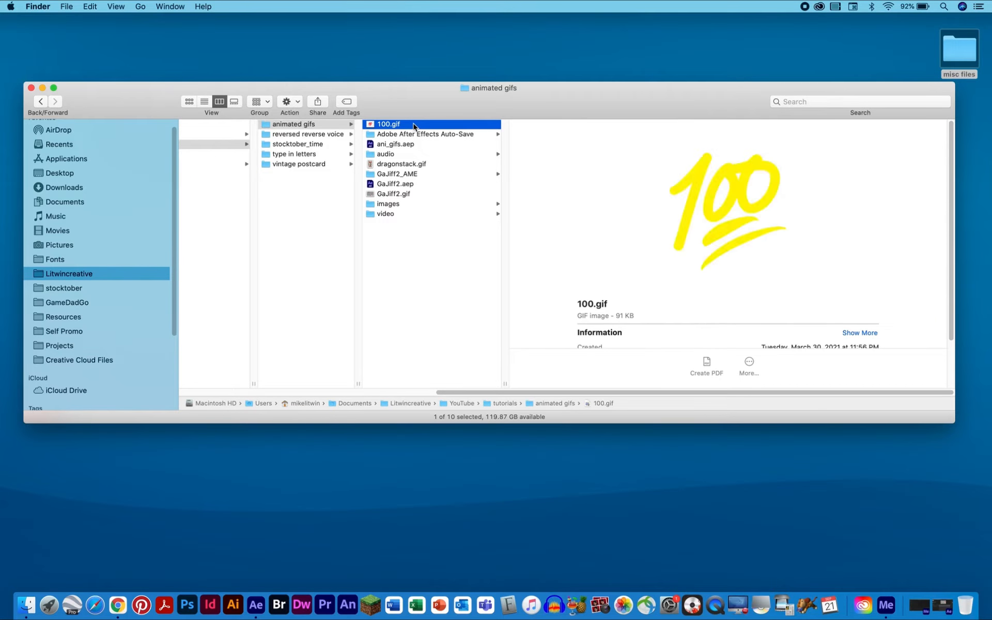
left_click(411, 165)
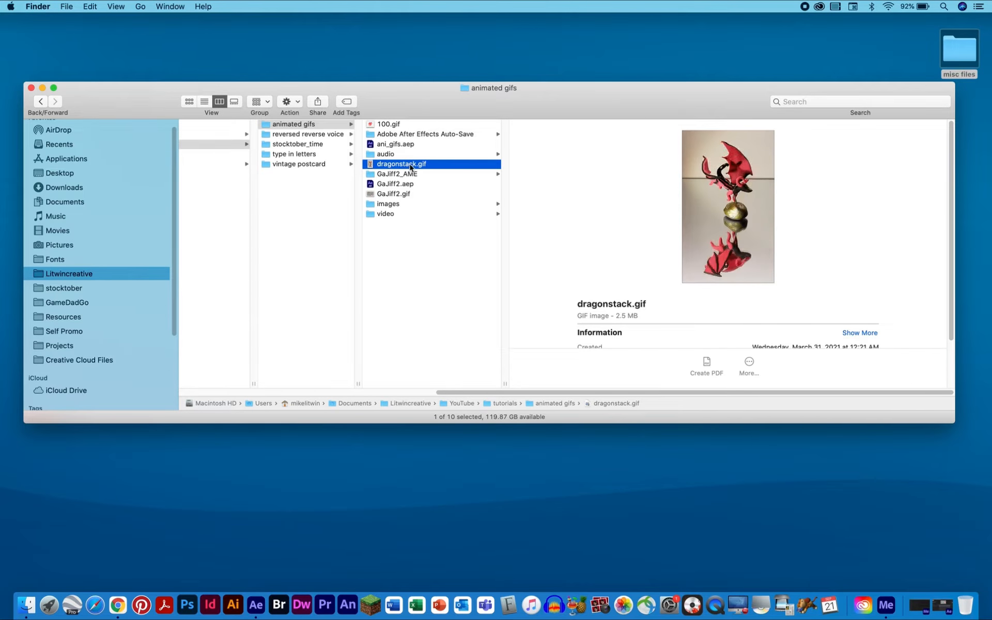
left_click(404, 195)
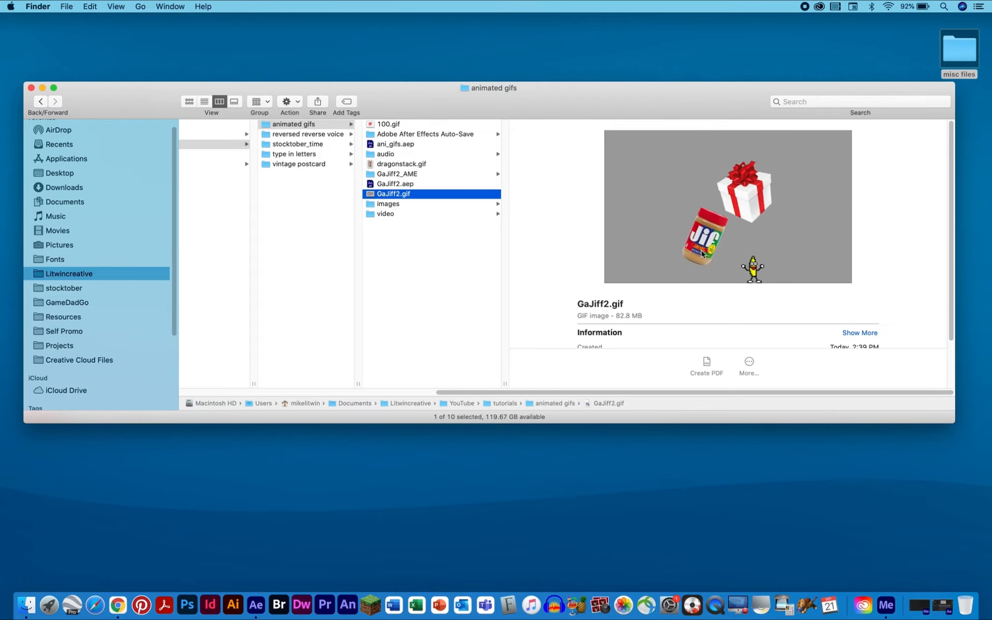
left_click(379, 222)
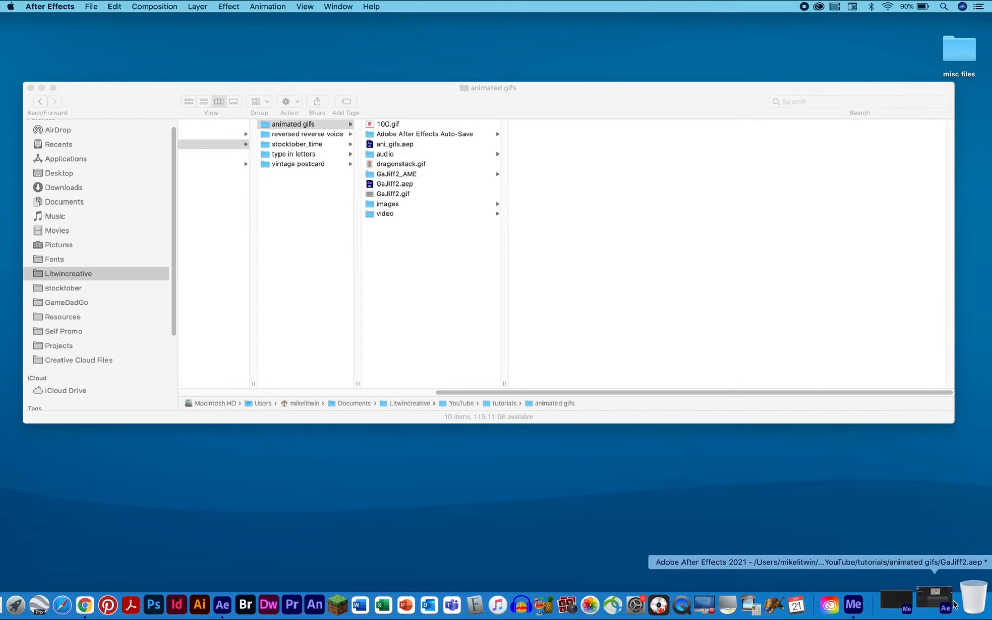
Step: Switch to the GaJiff2 project in After Effects and examine the banana, gift and jif motion paths, scrubbing to 0:00:04:01
left_click(938, 604)
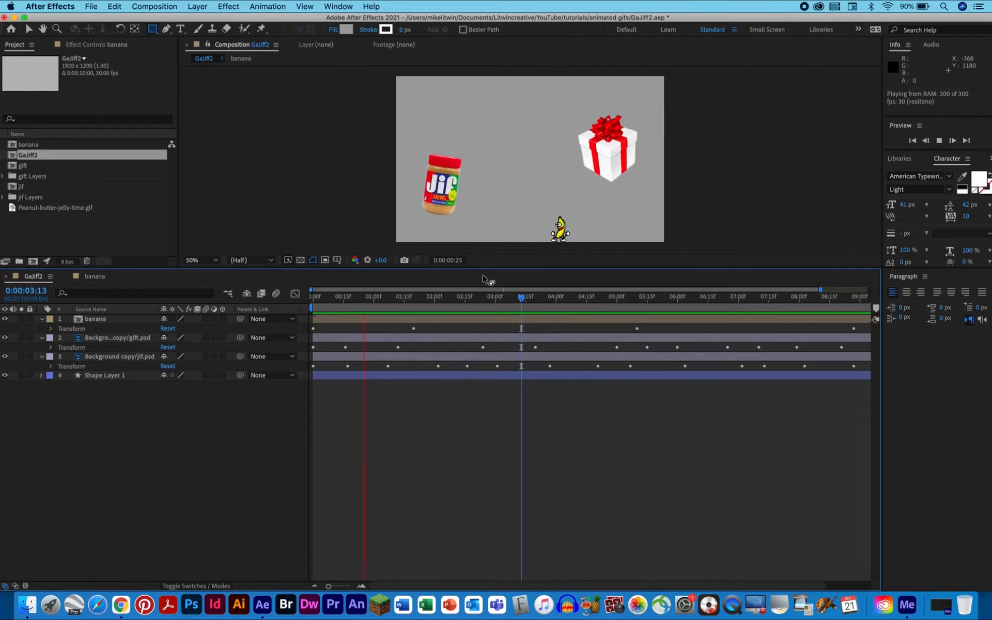
key("space")
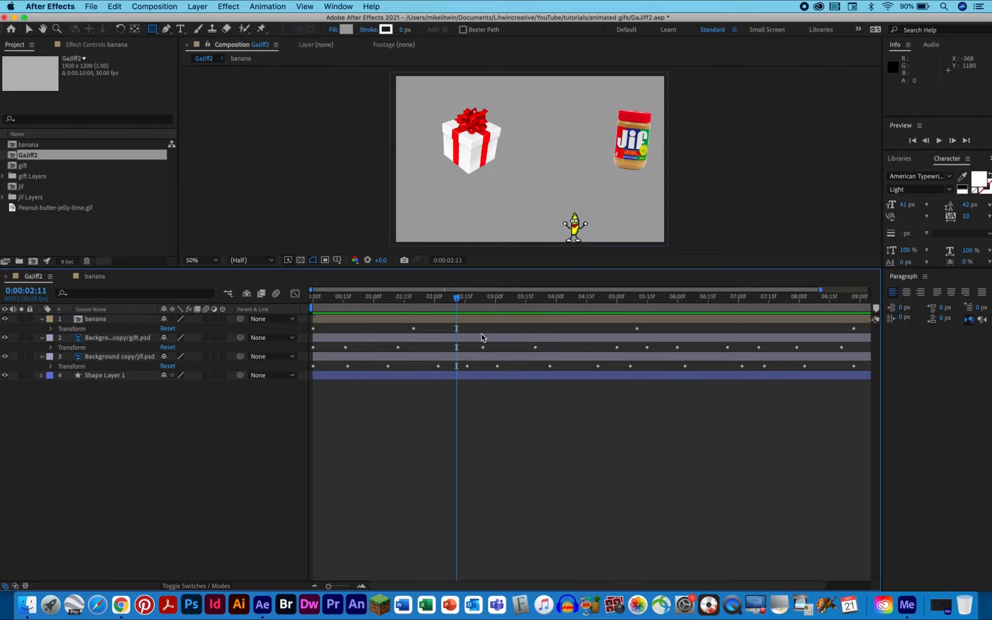
left_click(123, 320)
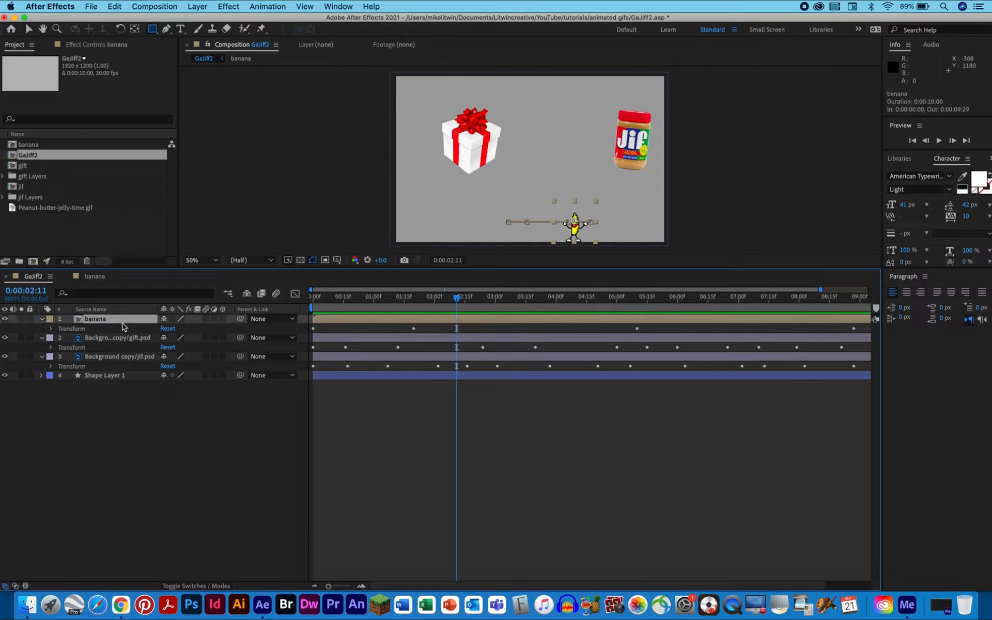
left_click(123, 339, "shift")
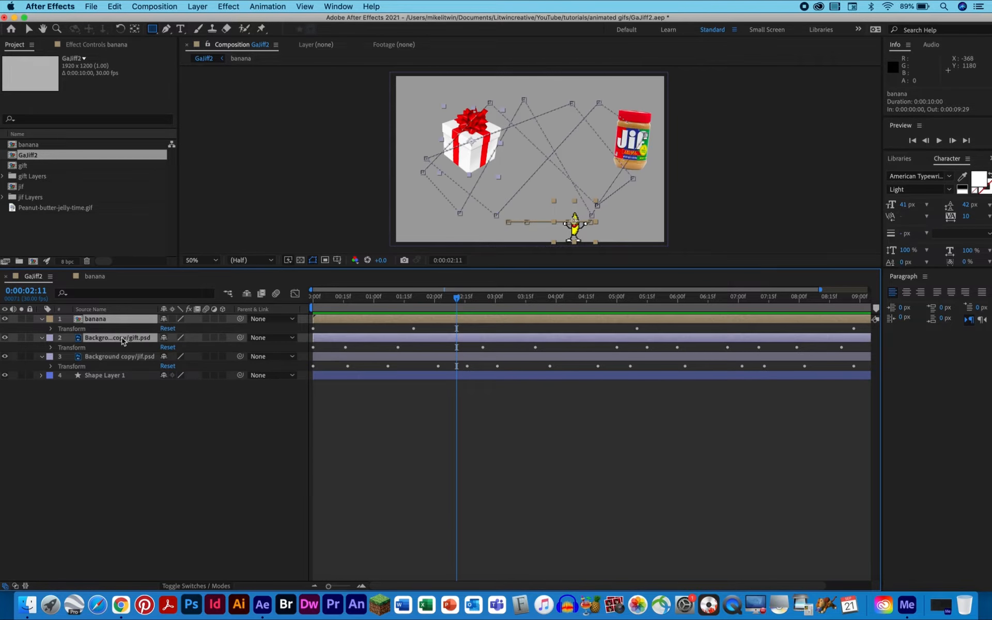
left_click(127, 357, "shift")
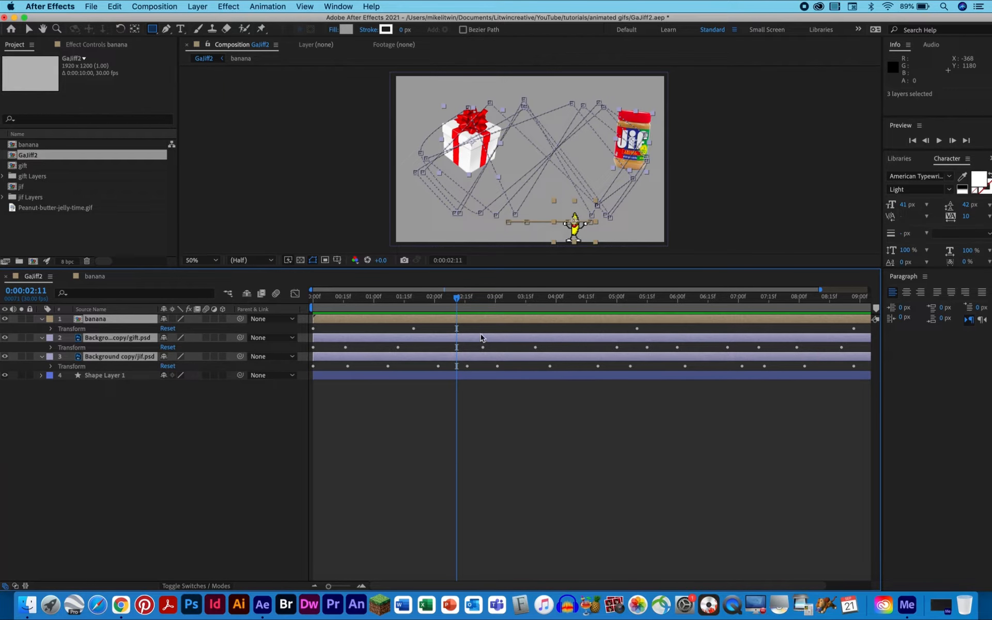
left_click_drag(457, 300, 557, 297)
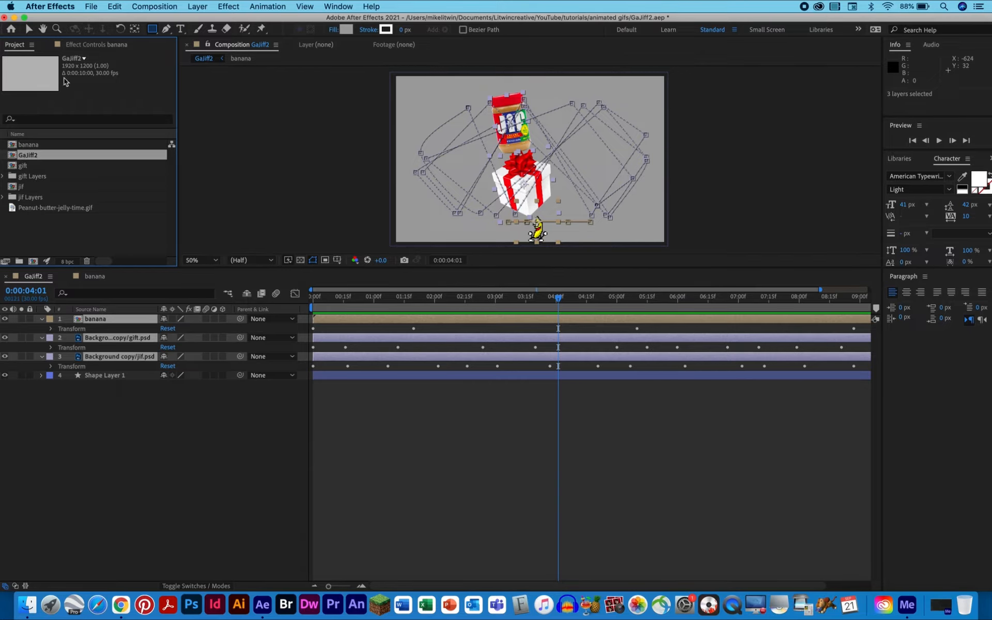
Step: Send the GaJiff2 composition to the Adobe Media Encoder queue
left_click(90, 7)
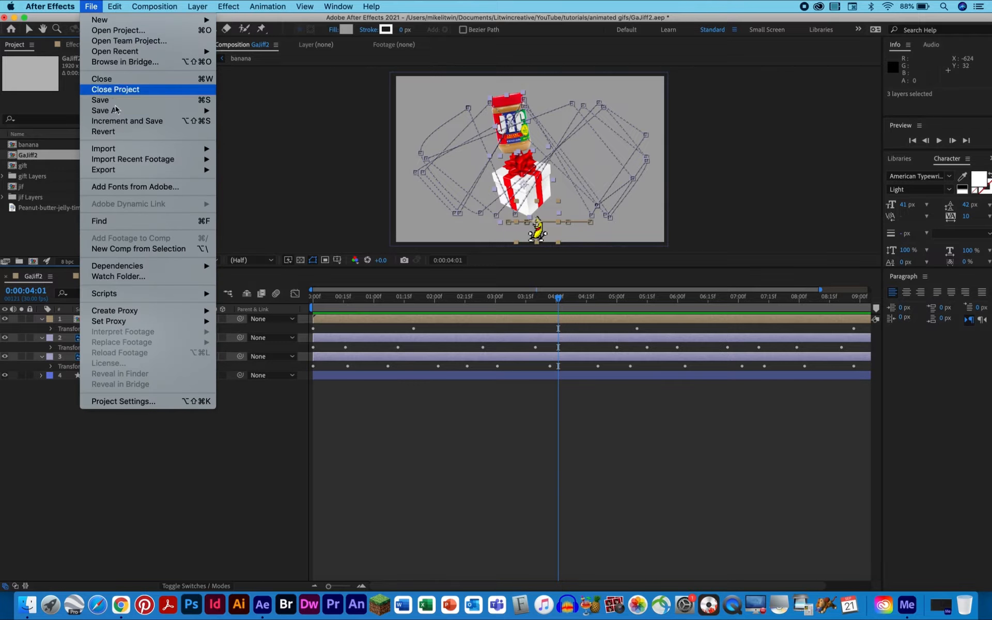
mouse_move(136, 169)
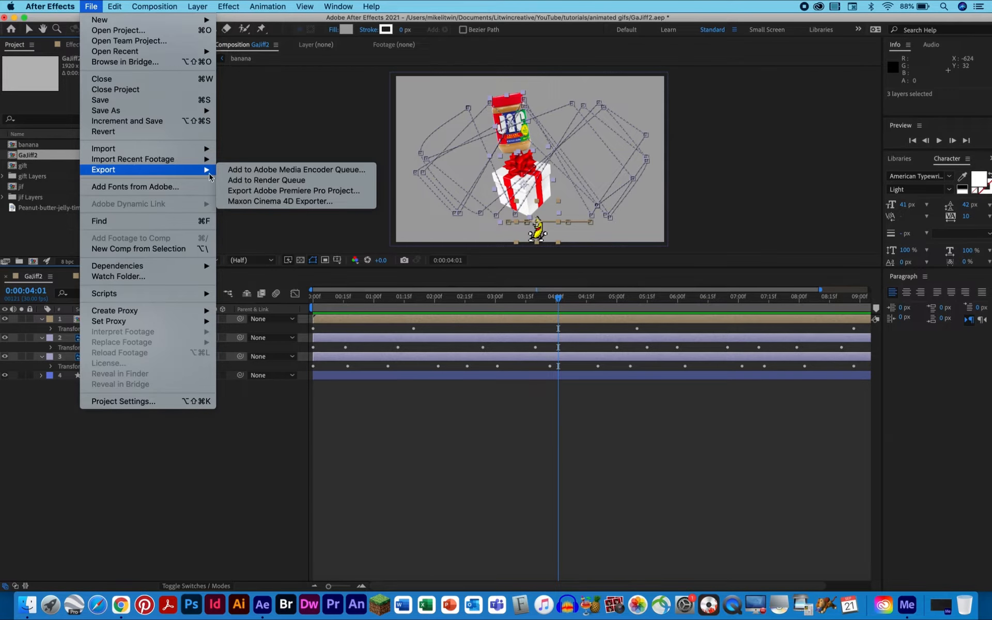
left_click(251, 174)
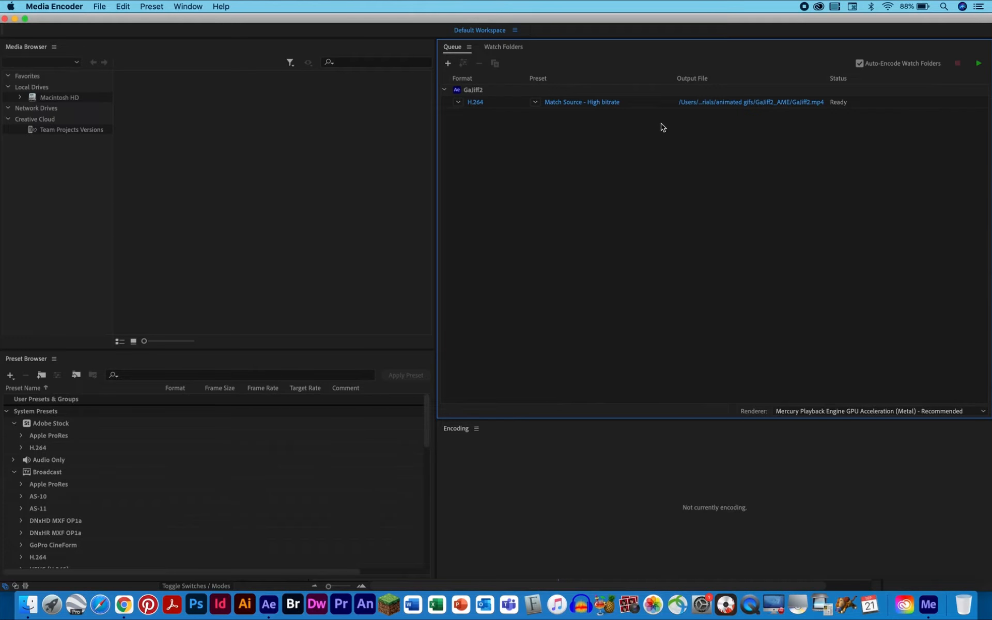
Step: Set the queued GaJiff2 export's format to Animated GIF and accept the export settings
left_click(476, 103)
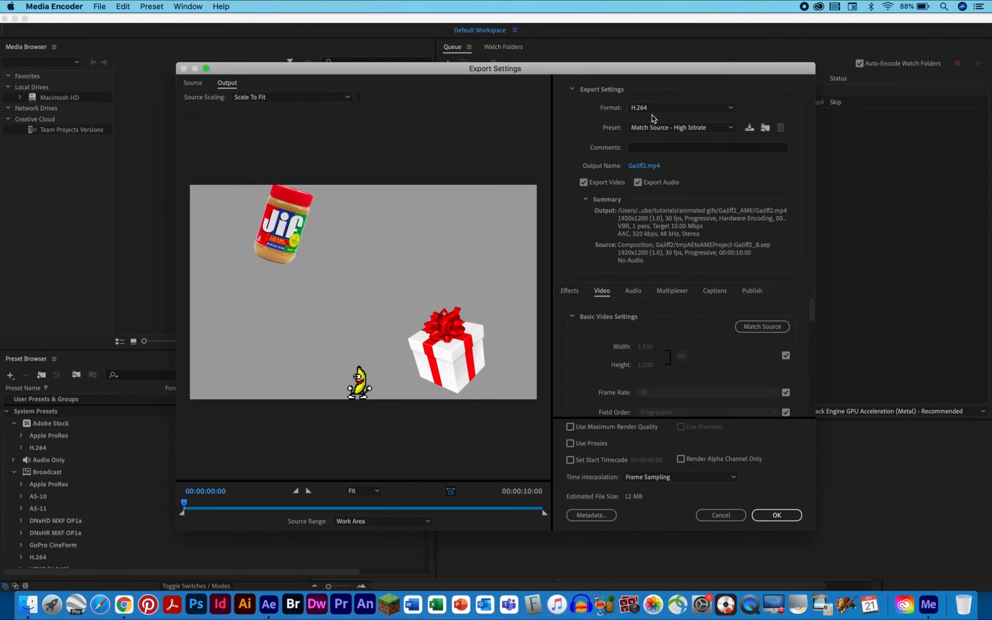
left_click(655, 111)
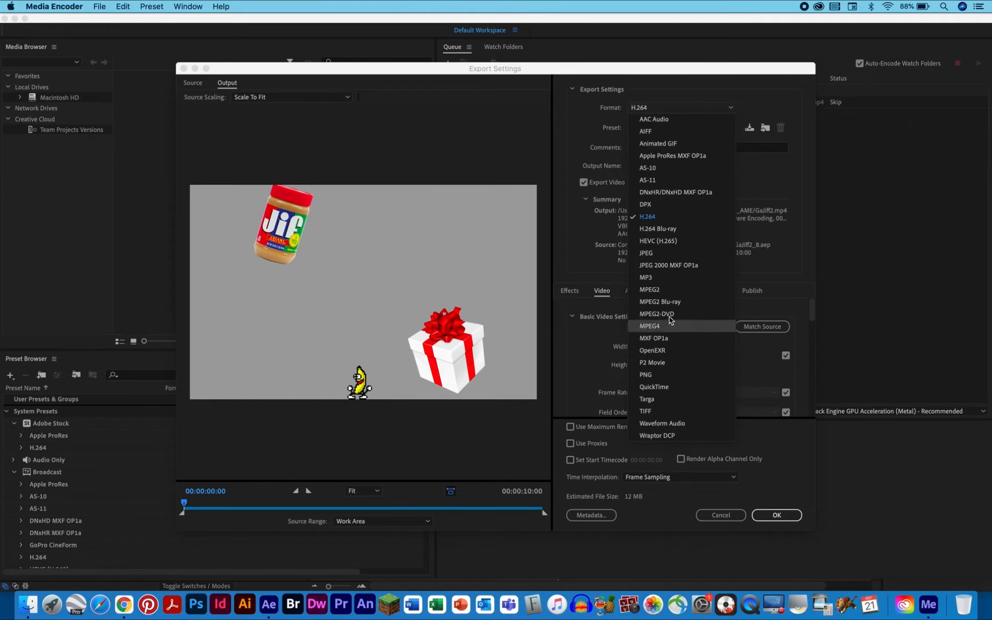
left_click(666, 144)
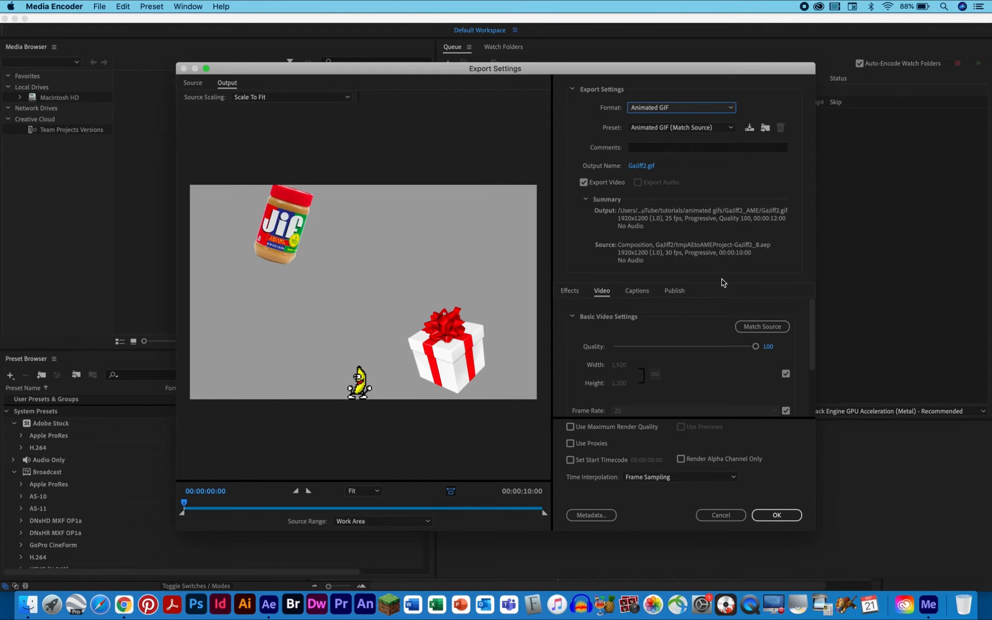
left_click(778, 516)
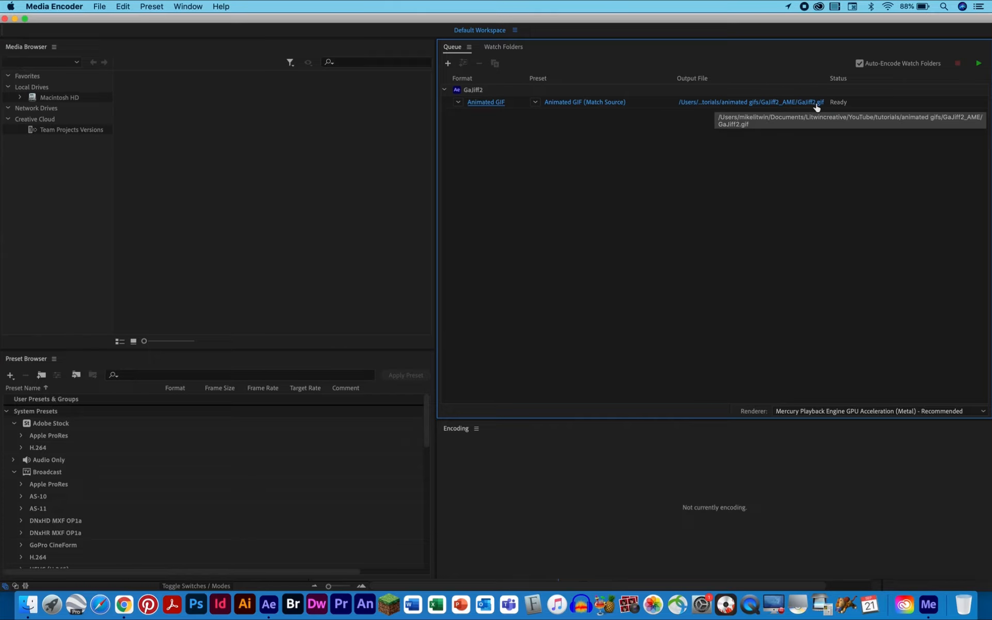
Step: Set the output file to GaJiff2.gif in the animated gifs folder, replacing the existing file
left_click(737, 107)
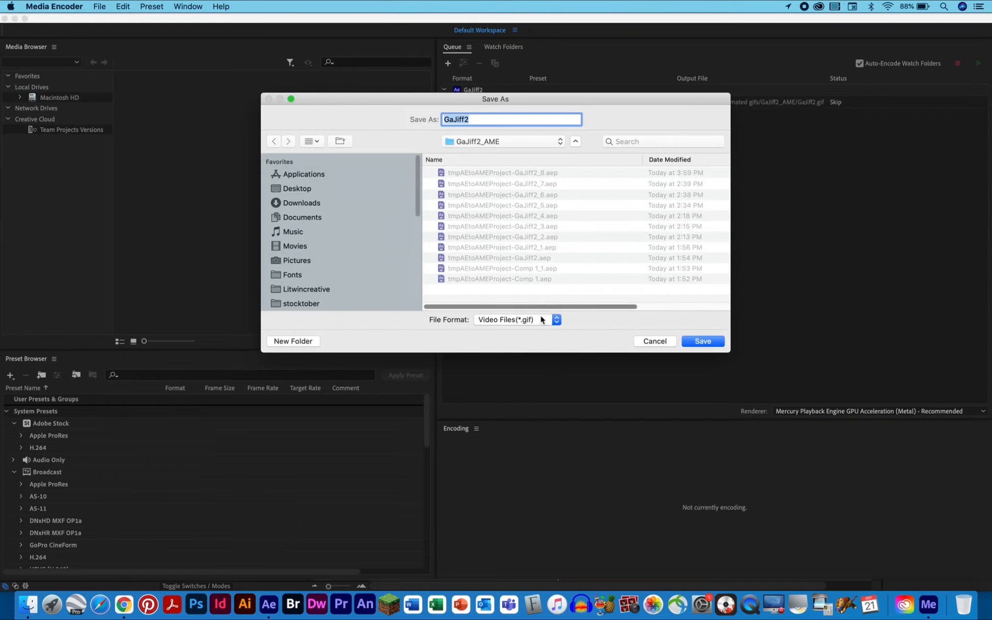
left_click(539, 142)
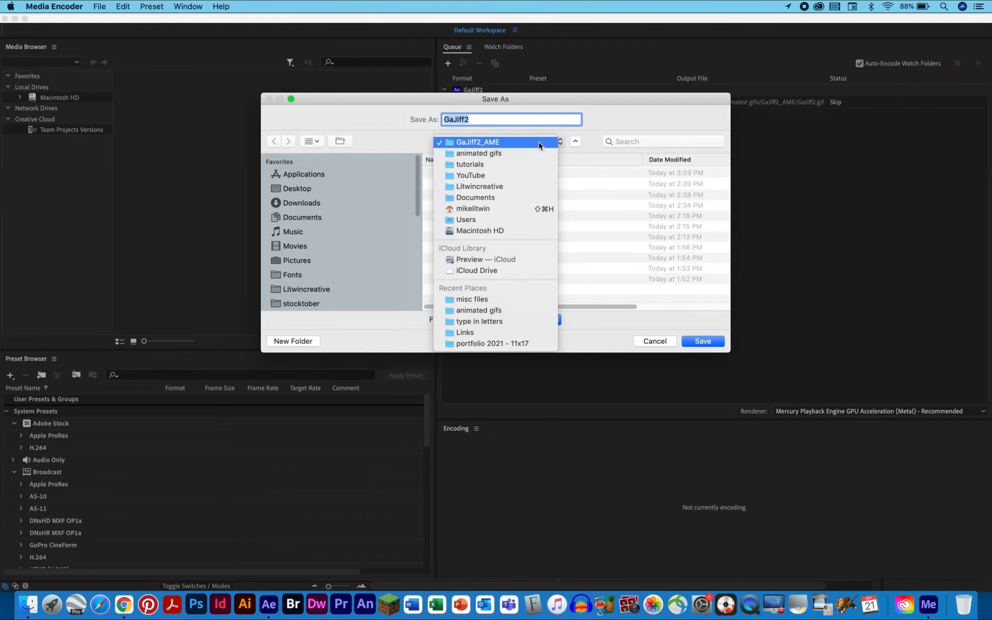
left_click(535, 154)
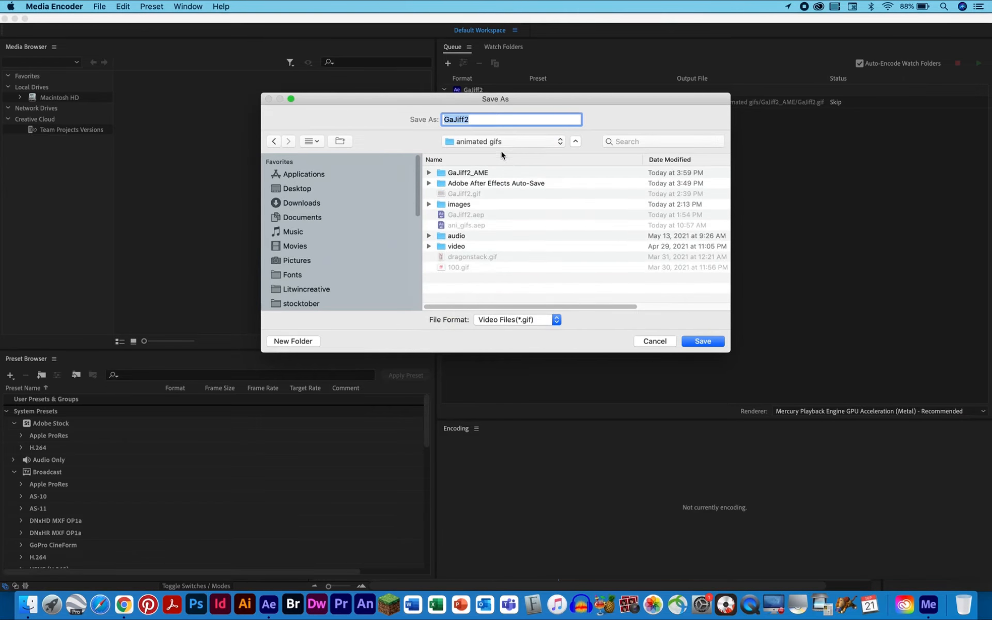
left_click(702, 340)
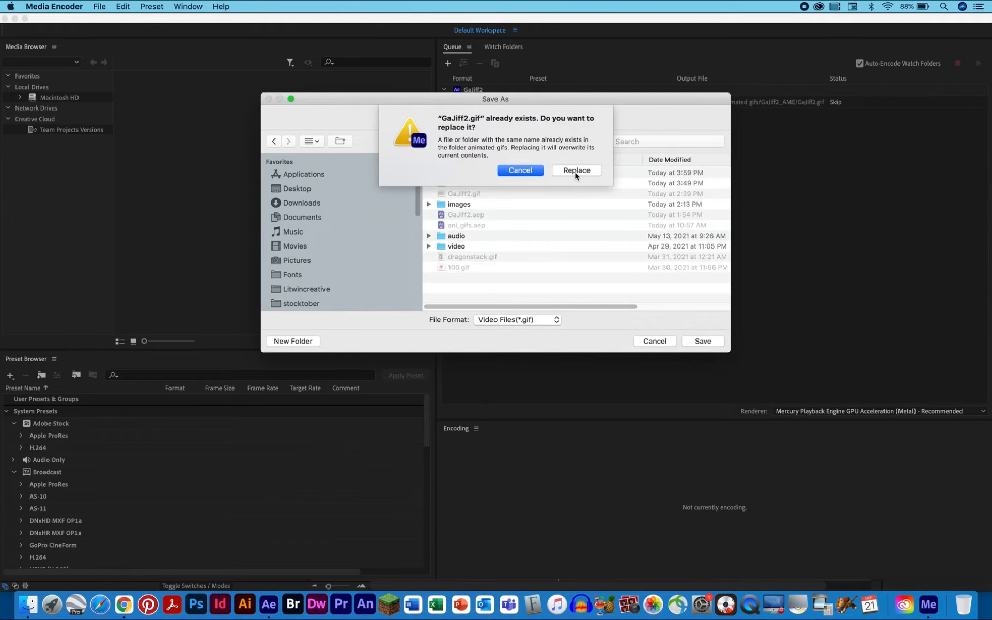
left_click(576, 170)
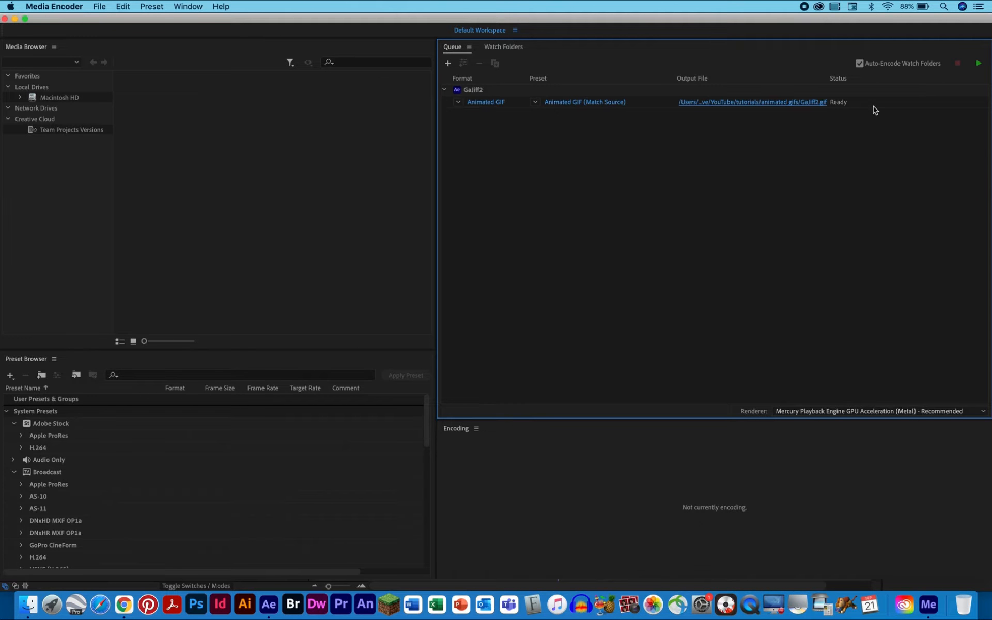
Step: Encode the queued GaJiff2 export and preview the exported GaJiff2.gif from its output folder
left_click(848, 102)
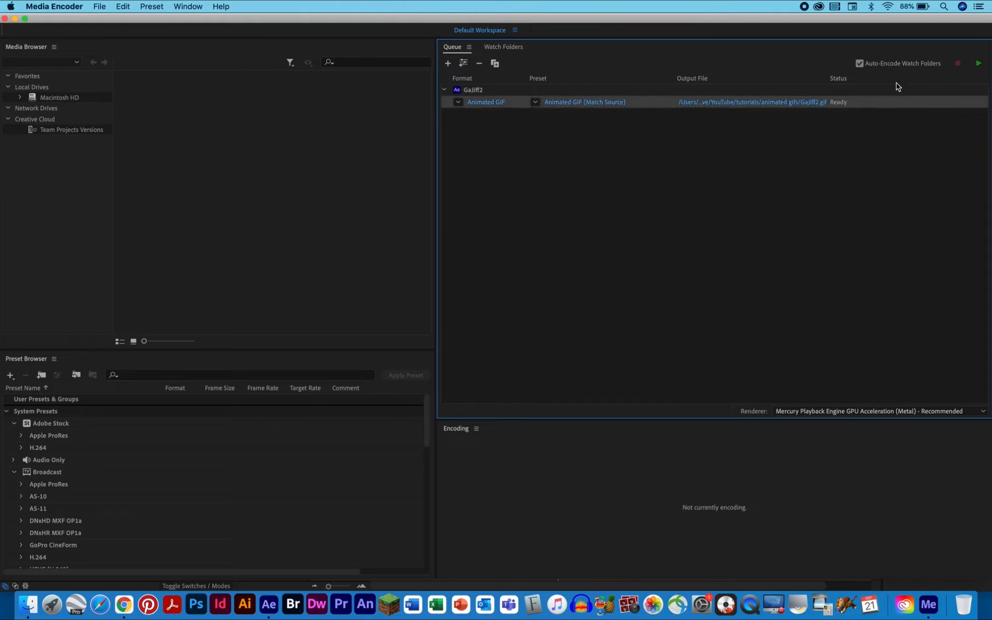
left_click(978, 64)
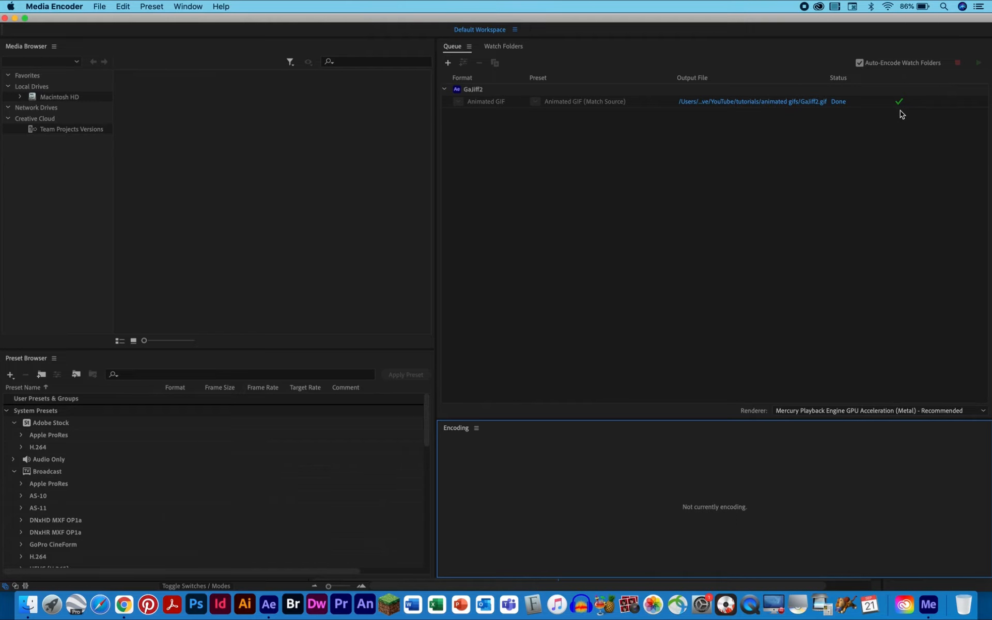
left_click(763, 104)
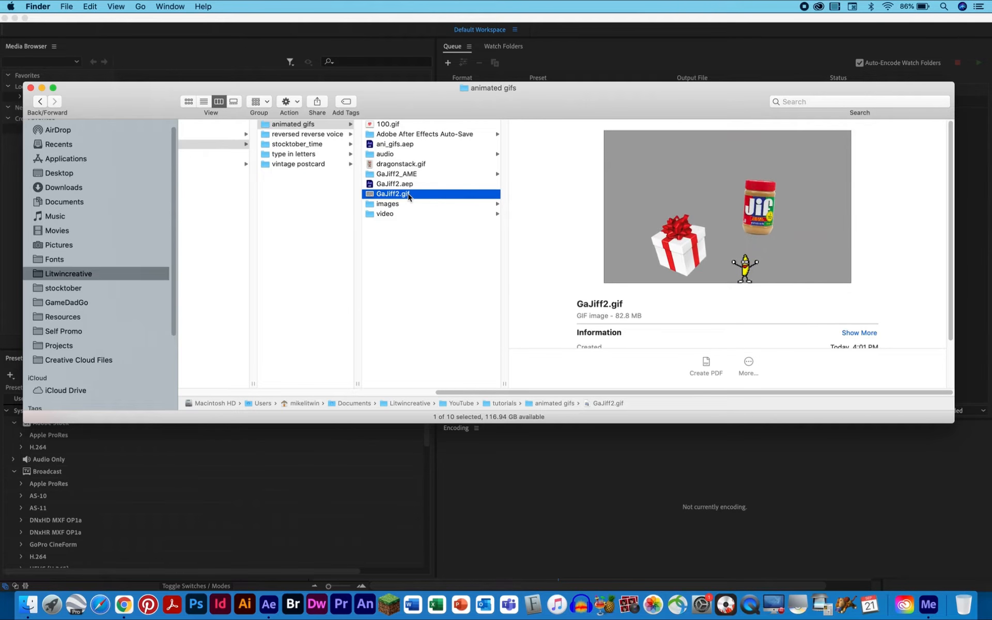
key("space")
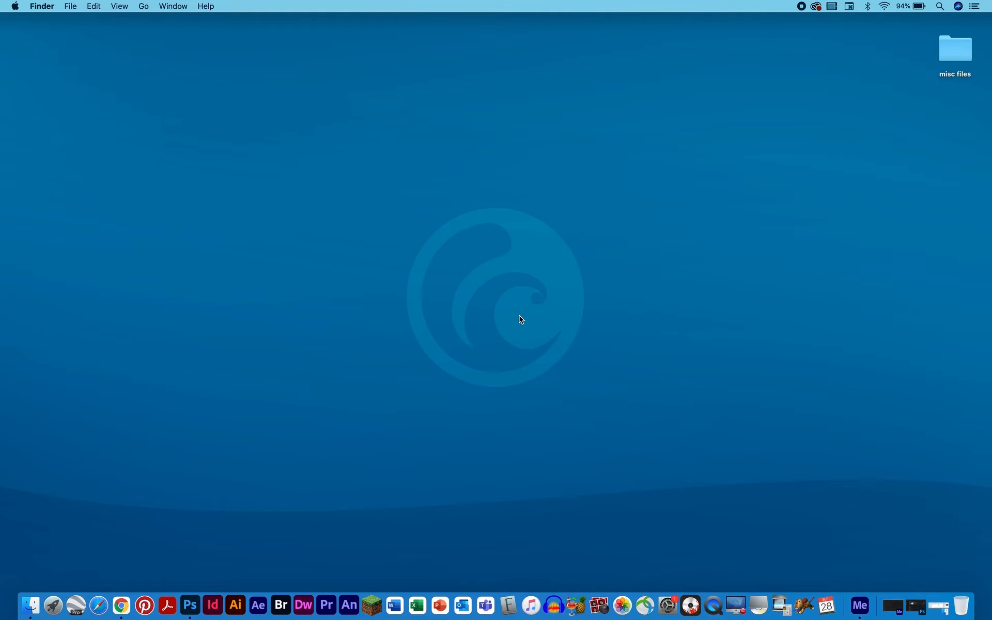
Step: Restore the minimized Finder window and preview the clip litwinYTHO.mov in the clips folder
left_click(939, 608)
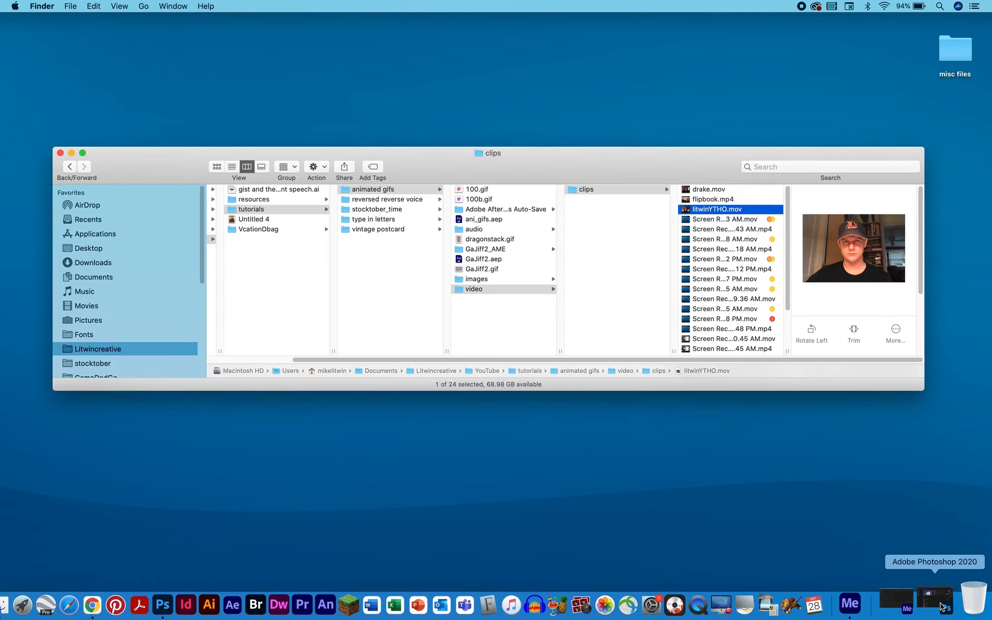
key("space")
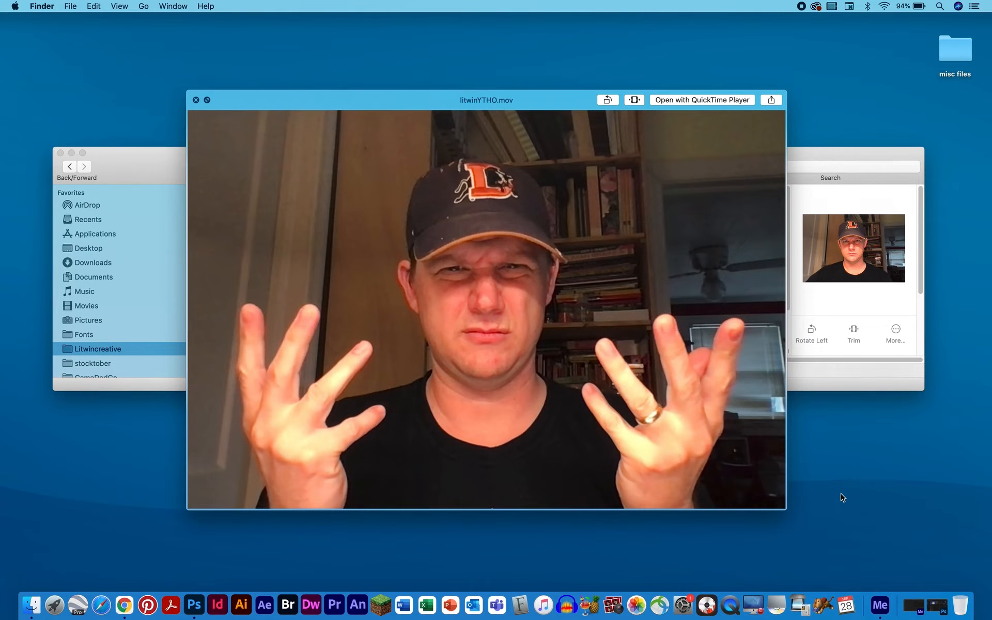
key("space")
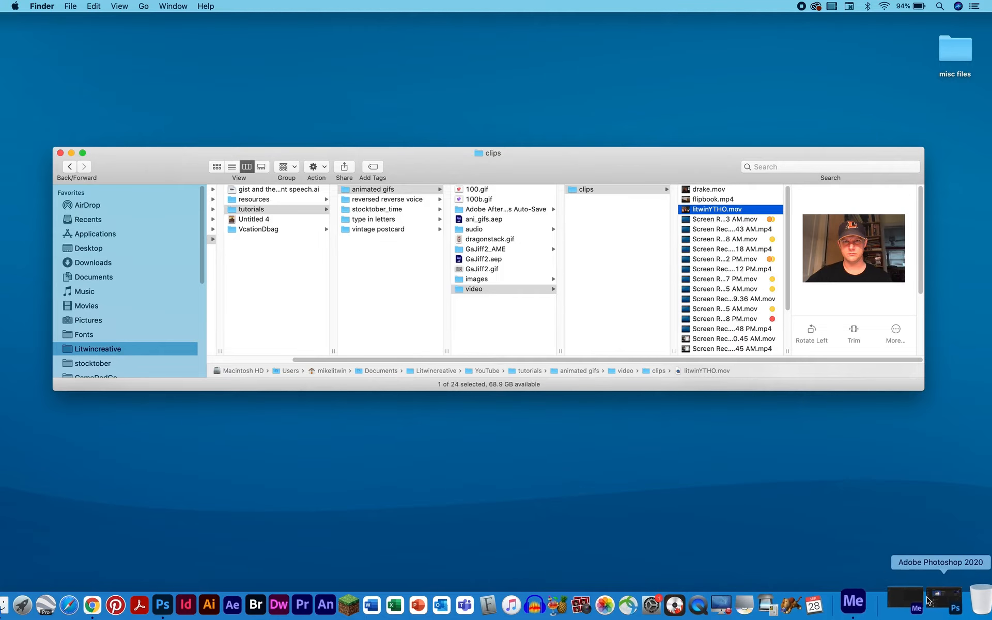
Step: Switch to Photoshop and choose litwinYTHO.mov from the animated gifs video clips folder for a Video Frames to Layers import
left_click(929, 601)
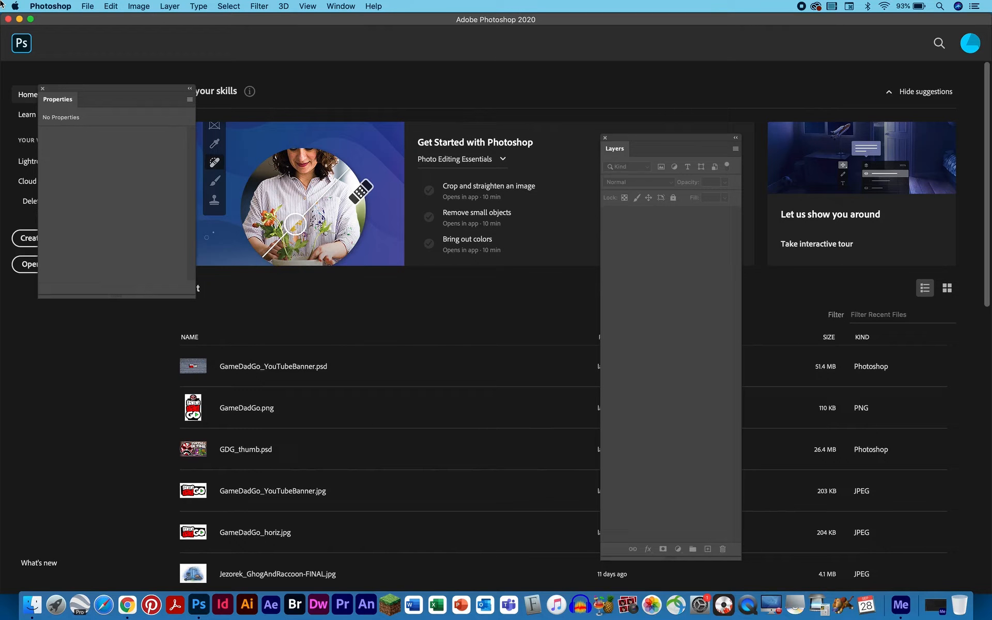
left_click(88, 6)
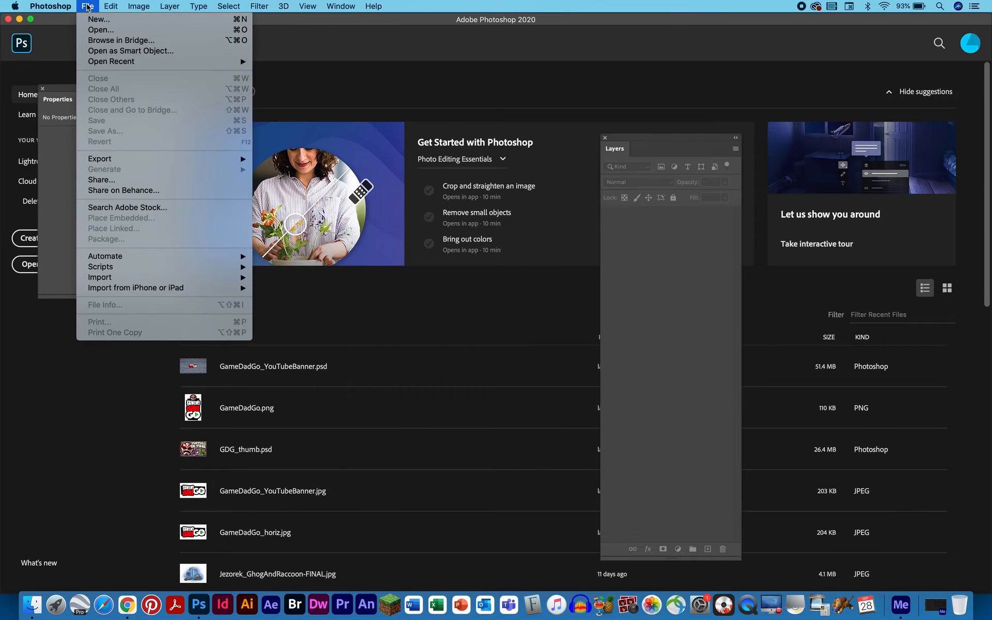
mouse_move(136, 279)
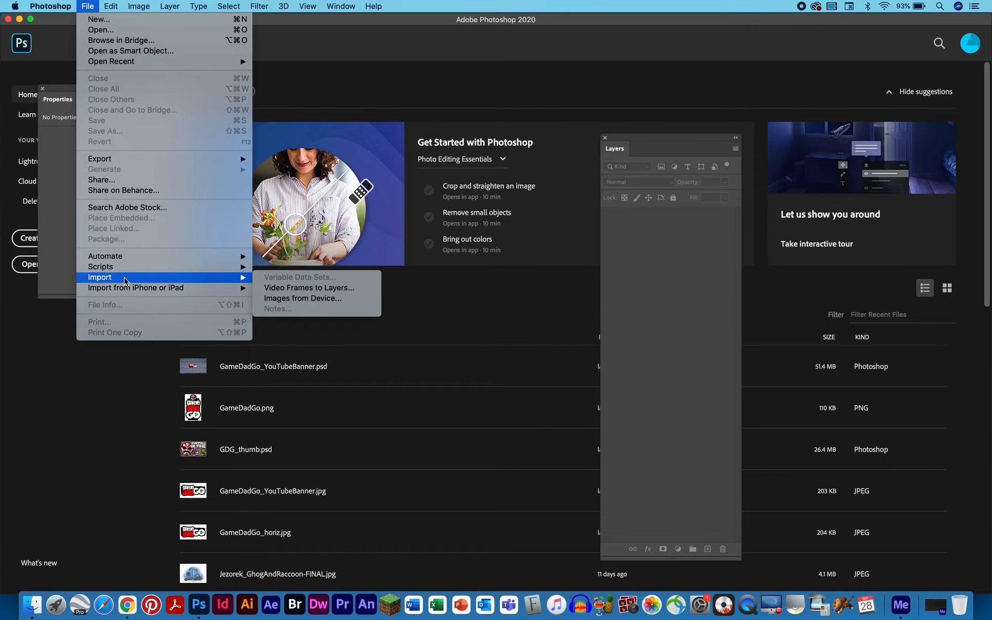
left_click(282, 287)
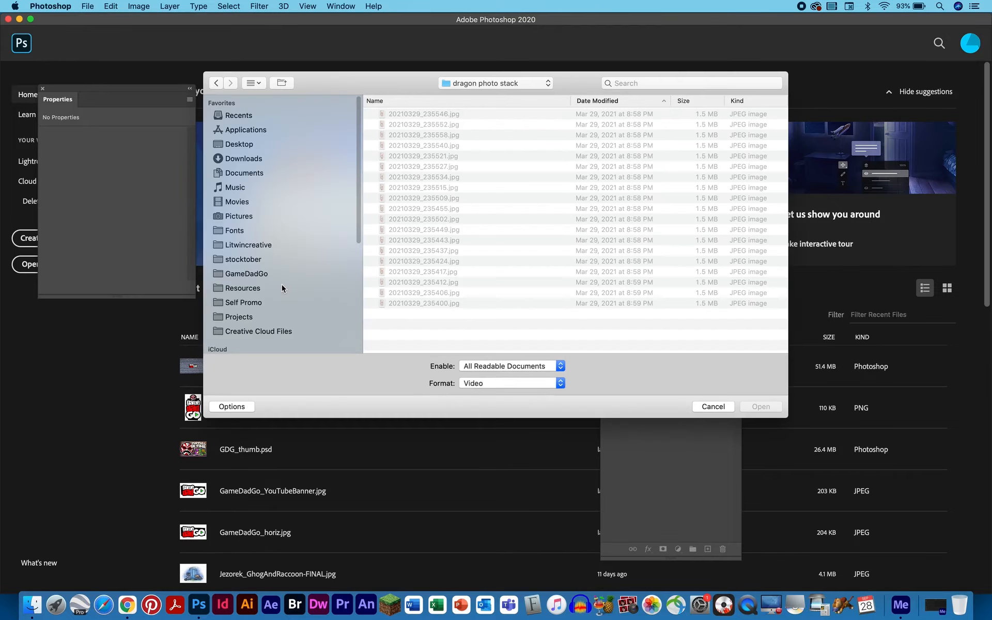
left_click(492, 84)
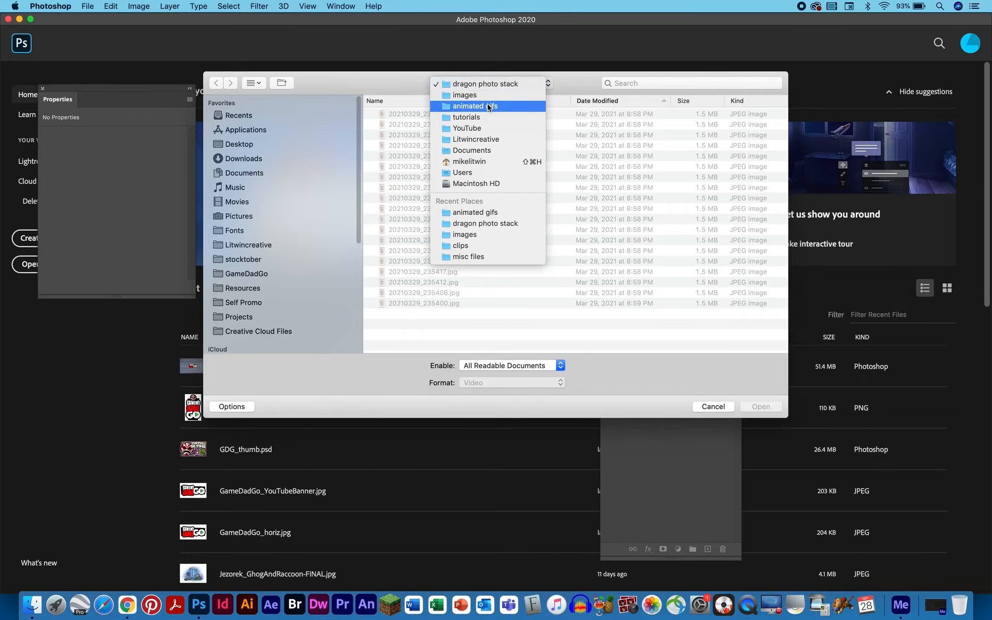
left_click(489, 107)
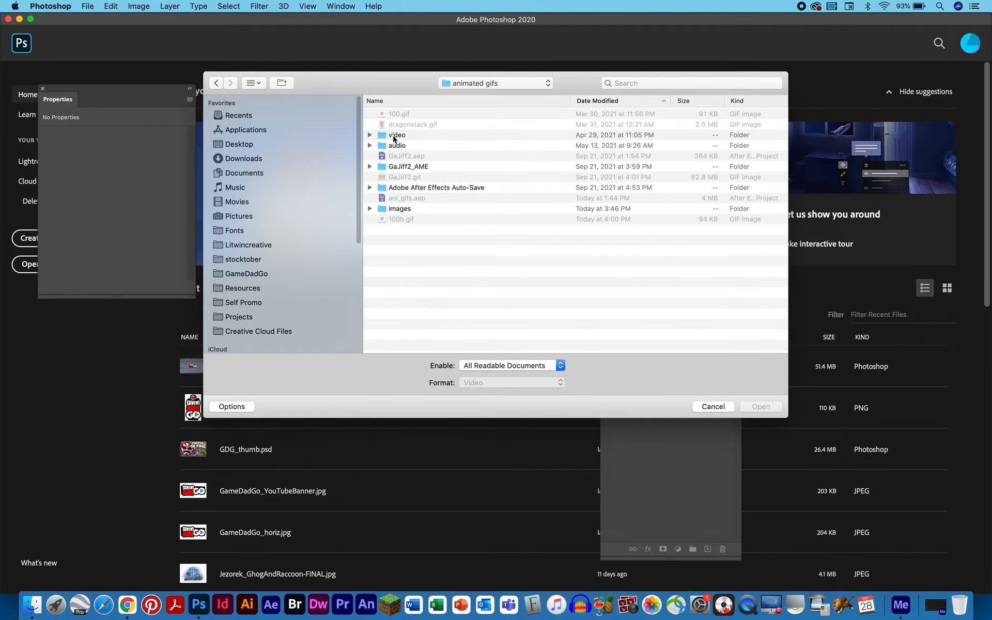
double_click(394, 135)
double_click(401, 113)
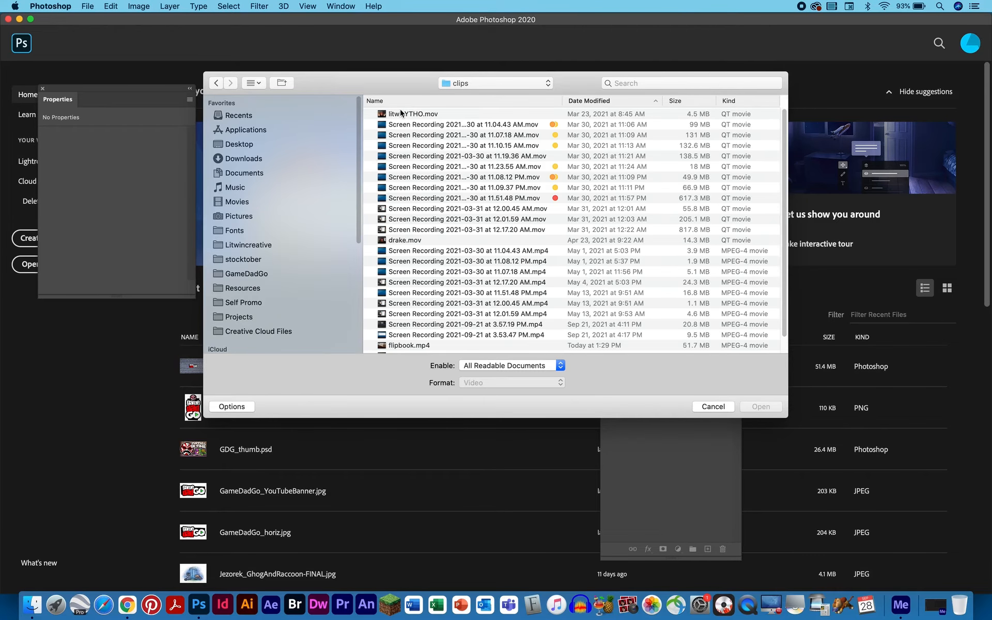
left_click(420, 114)
key("space")
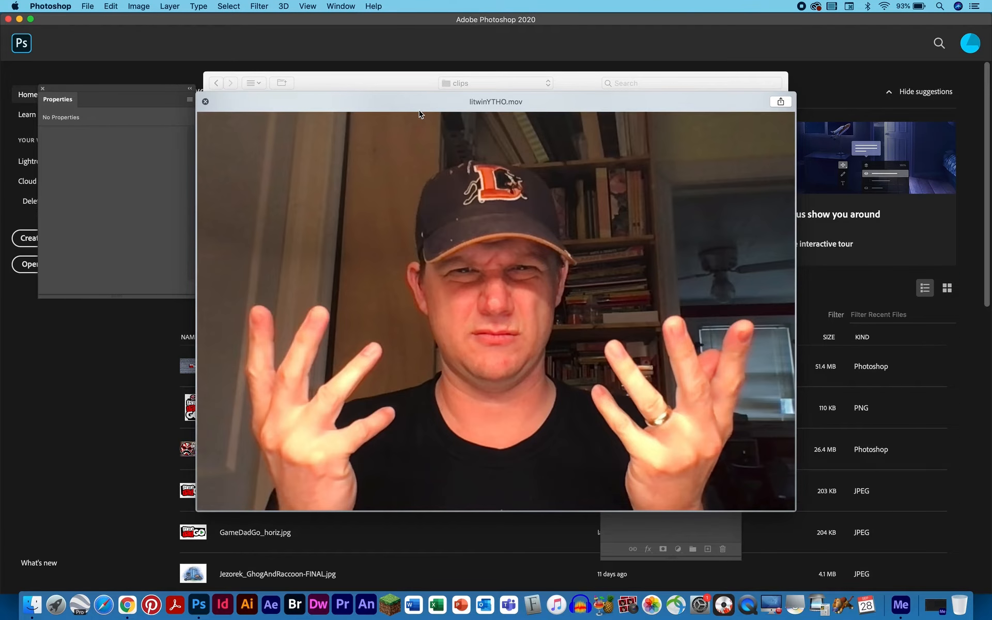
key("space")
left_click(770, 409)
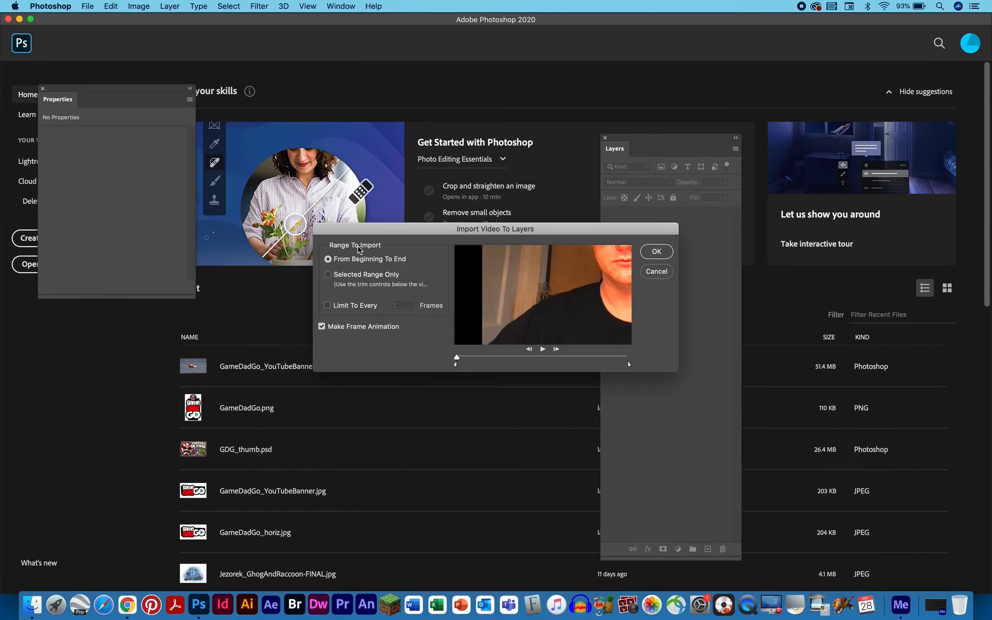
Step: Import only the selected range of the video, trimmed from about its midpoint to the end, as a frame animation
left_click(329, 275)
left_click_drag(457, 361, 549, 360)
mouse_move(552, 358)
left_mouse_down()
mouse_move(482, 376)
mouse_move(538, 358)
left_mouse_up()
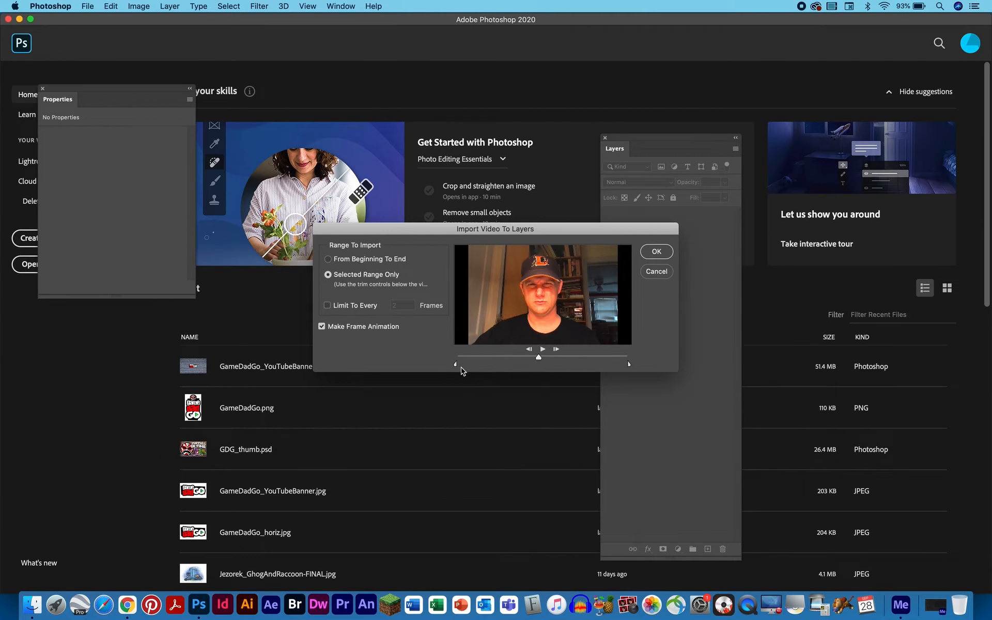
left_click_drag(456, 368, 540, 369)
left_click(663, 252)
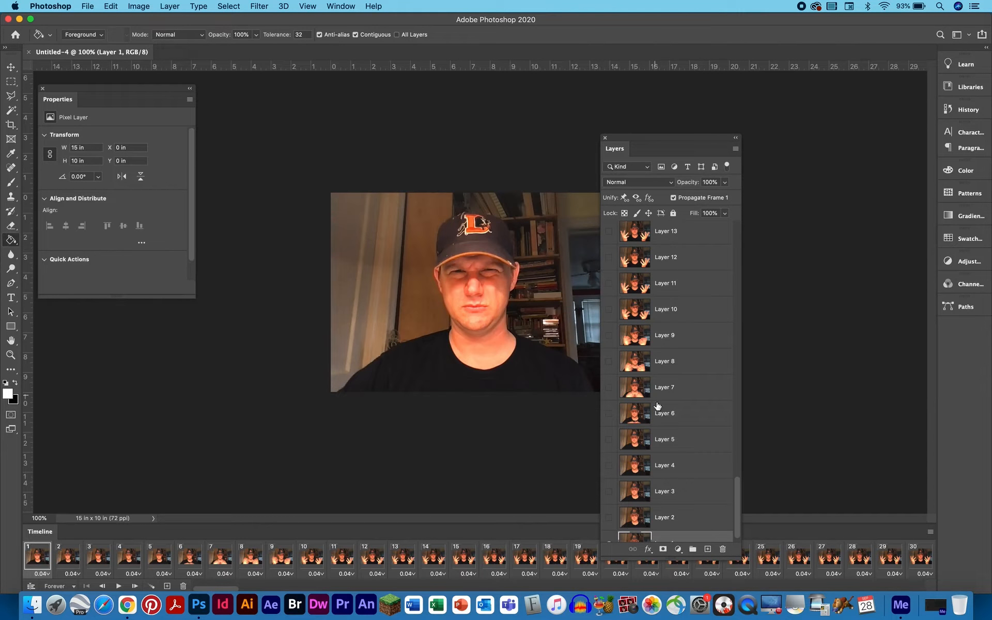
Step: Look through the imported frame layers and move the Layers panel off the image
scroll(660, 429, "down", 1)
scroll(660, 429, "up", 20)
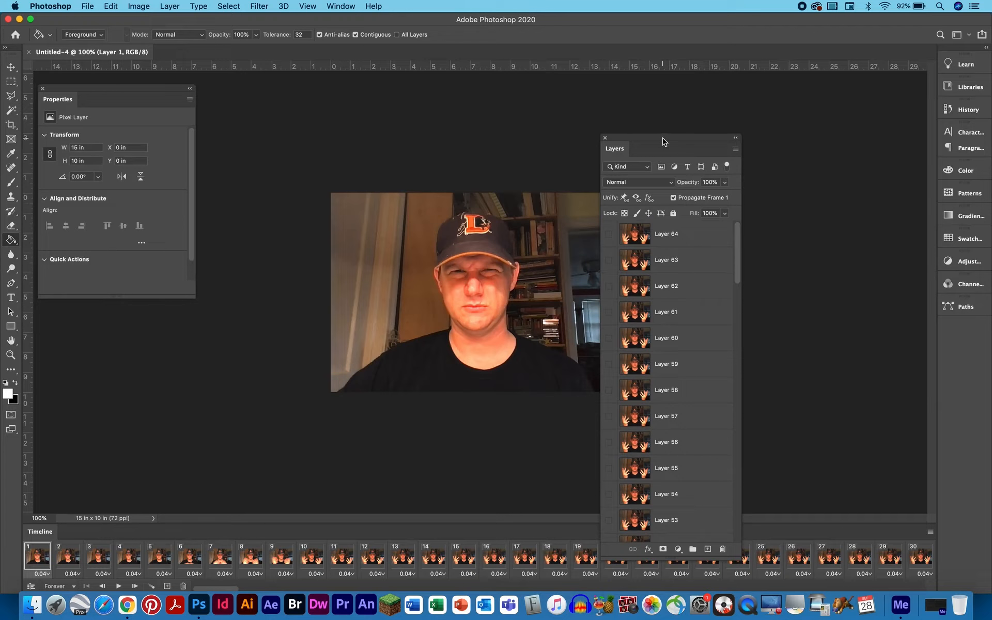
left_click_drag(665, 141, 807, 46)
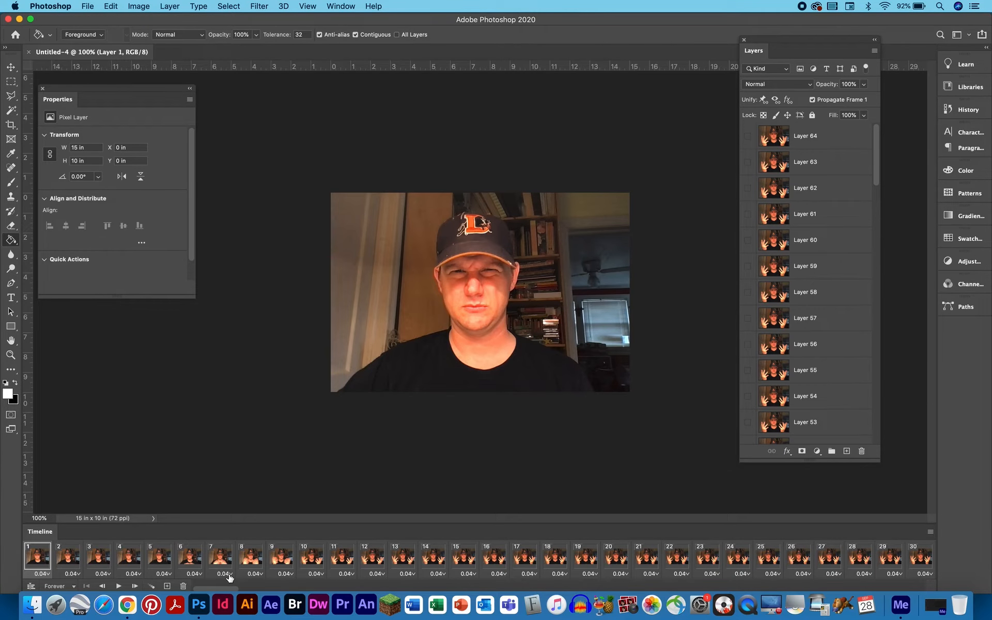
Step: Resize the image to a width of 500 pixels with proportions kept
left_click(138, 6)
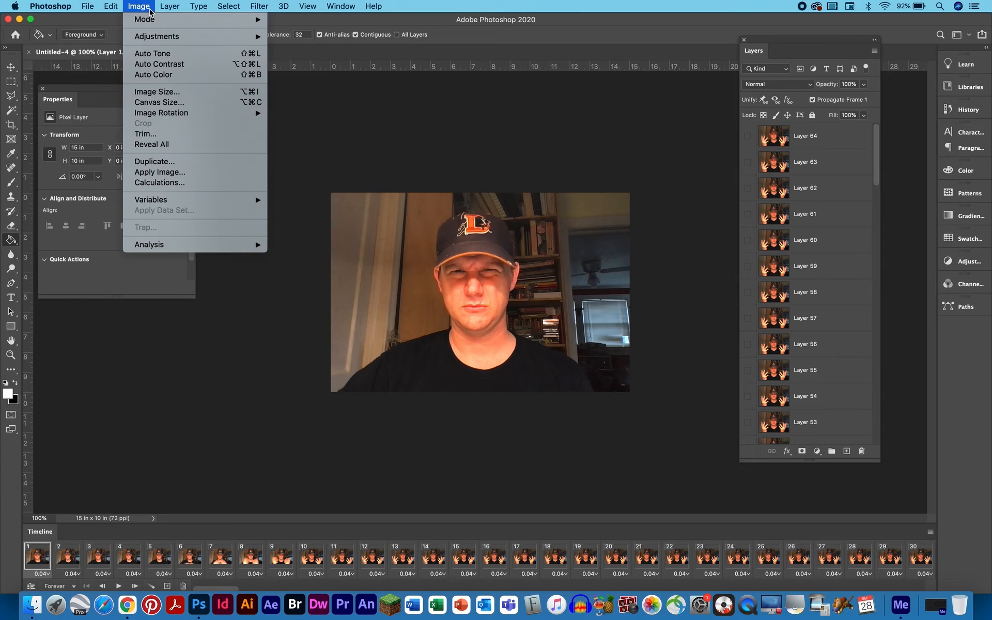
left_click(152, 94)
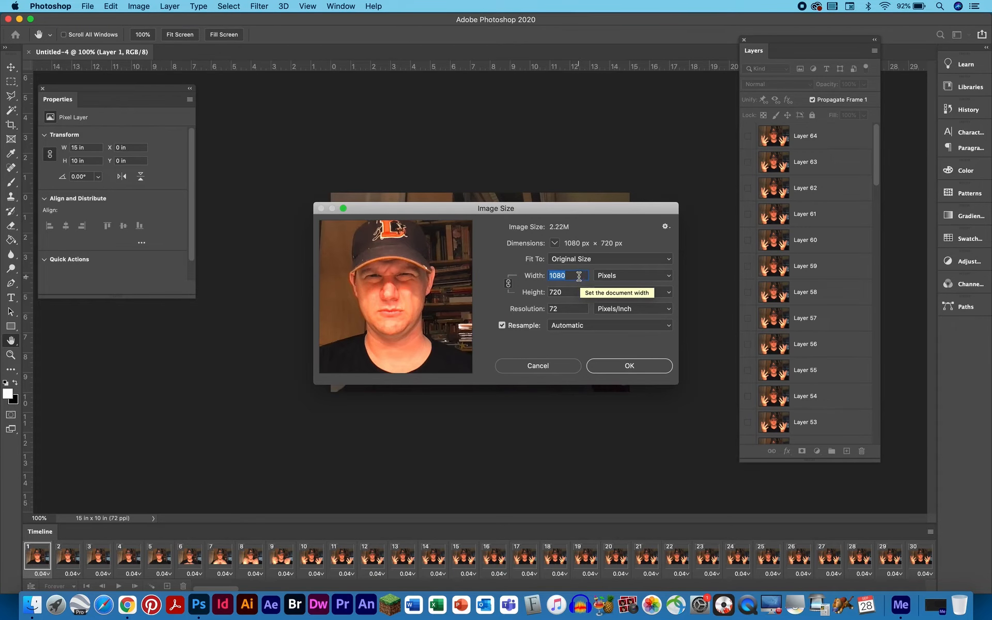
type("500")
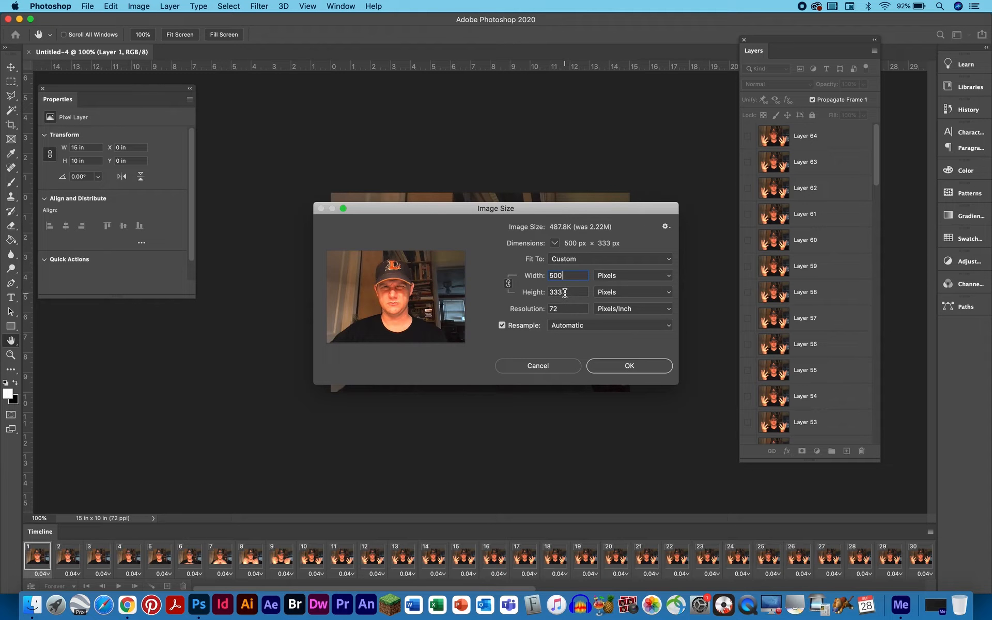
left_click(623, 367)
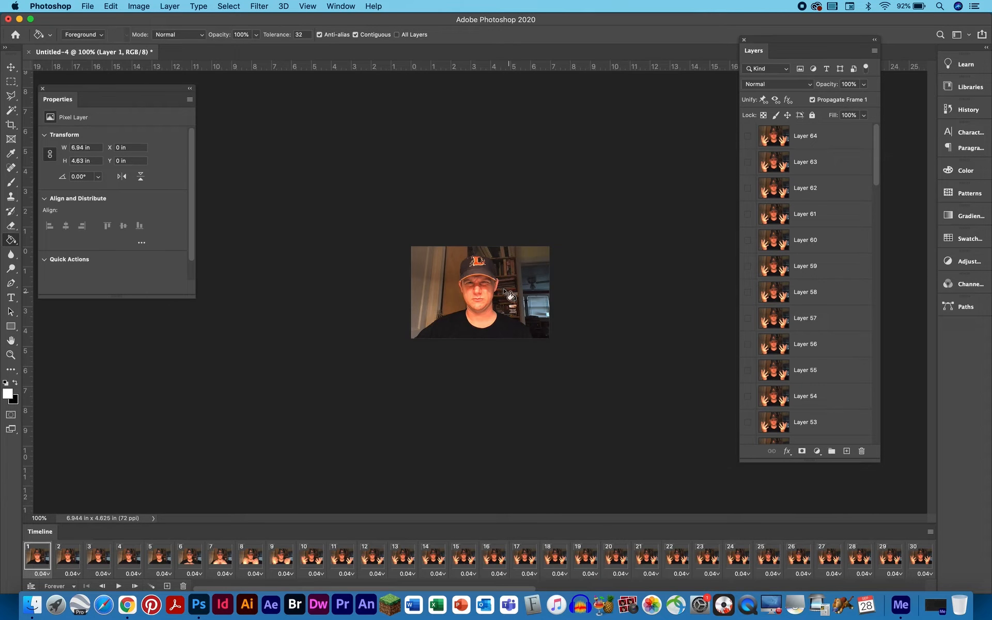
Step: Export the animation through Save for Web as a GIF named litwinWhyTHO.gif in the animated gifs folder
left_click(88, 6)
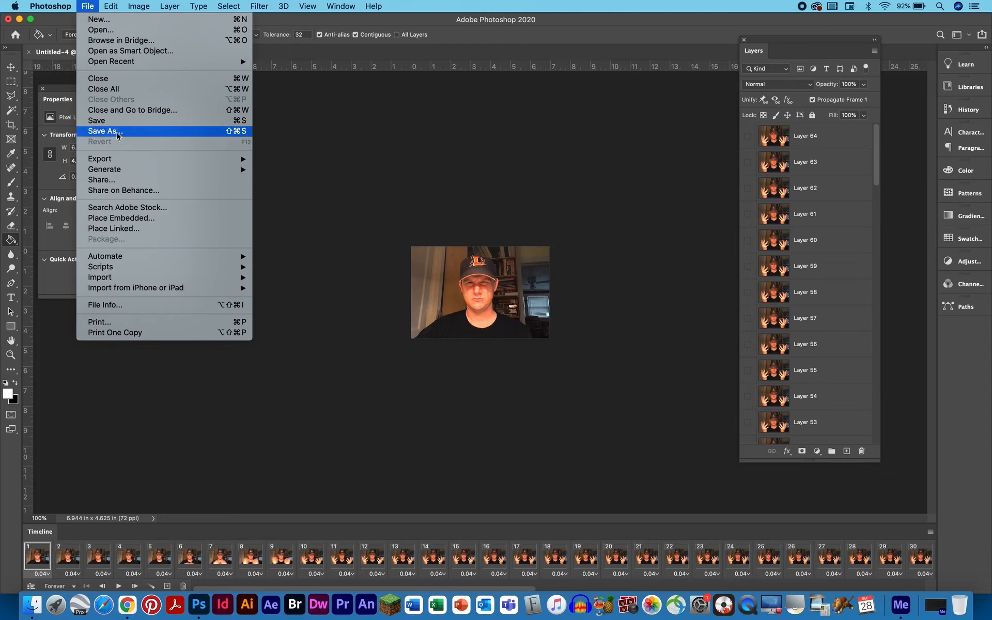
mouse_move(124, 163)
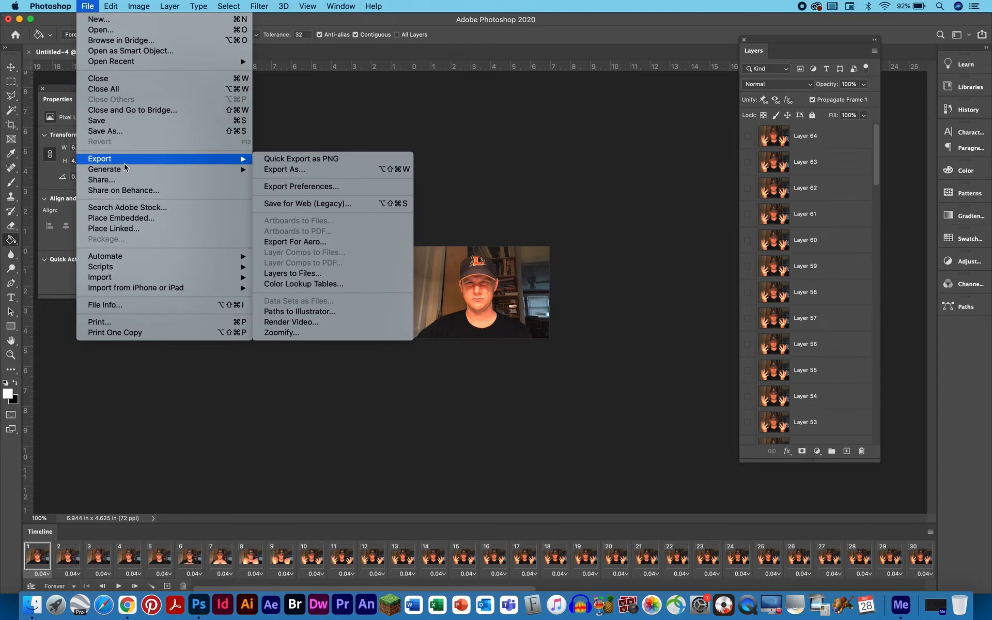
left_click(288, 204)
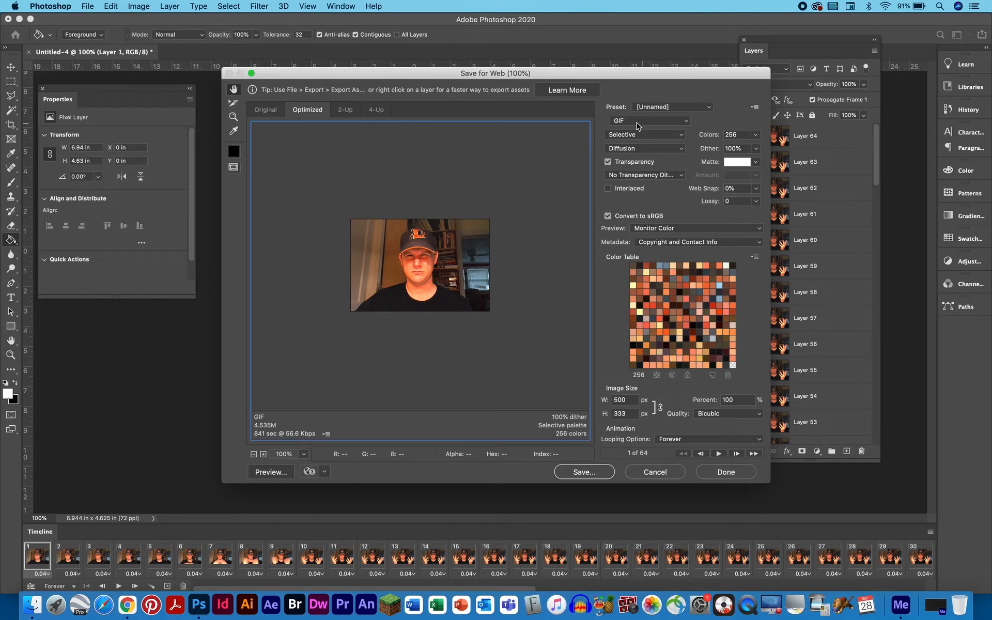
left_click(588, 473)
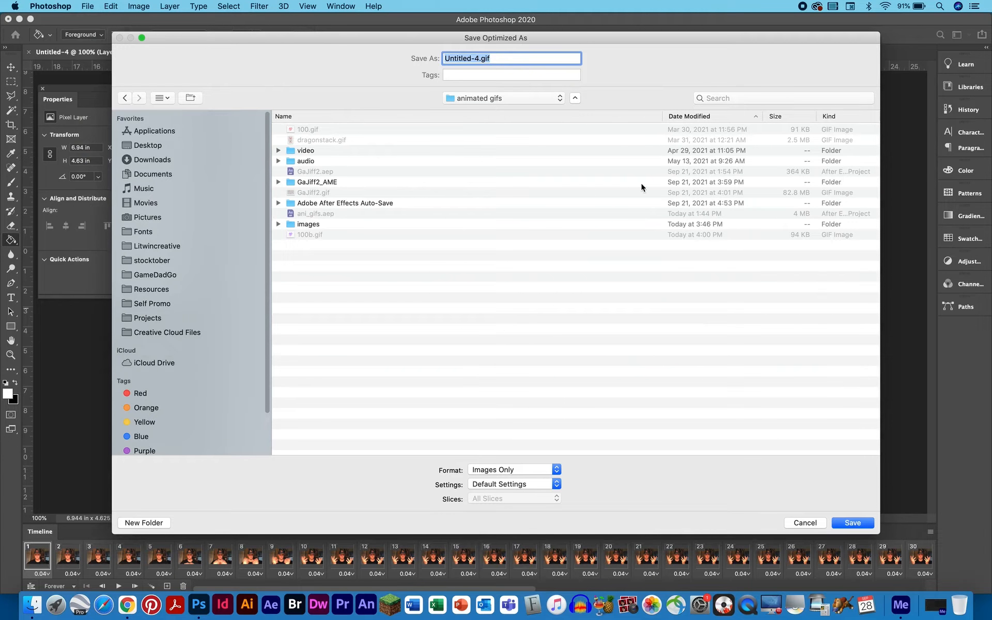
left_click(476, 60)
left_click_drag(479, 59, 432, 60)
type("litwinWTHO")
left_click(468, 61)
type("hy")
left_click(853, 523)
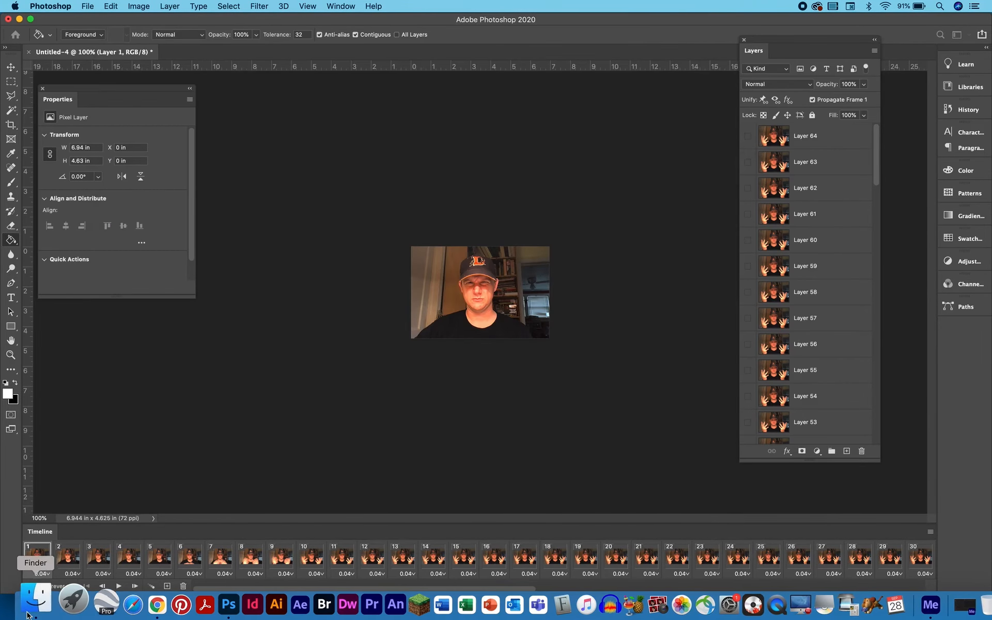
Step: Preview the exported litwinWhyTHO.gif in Finder and return to Photoshop
left_click(32, 604)
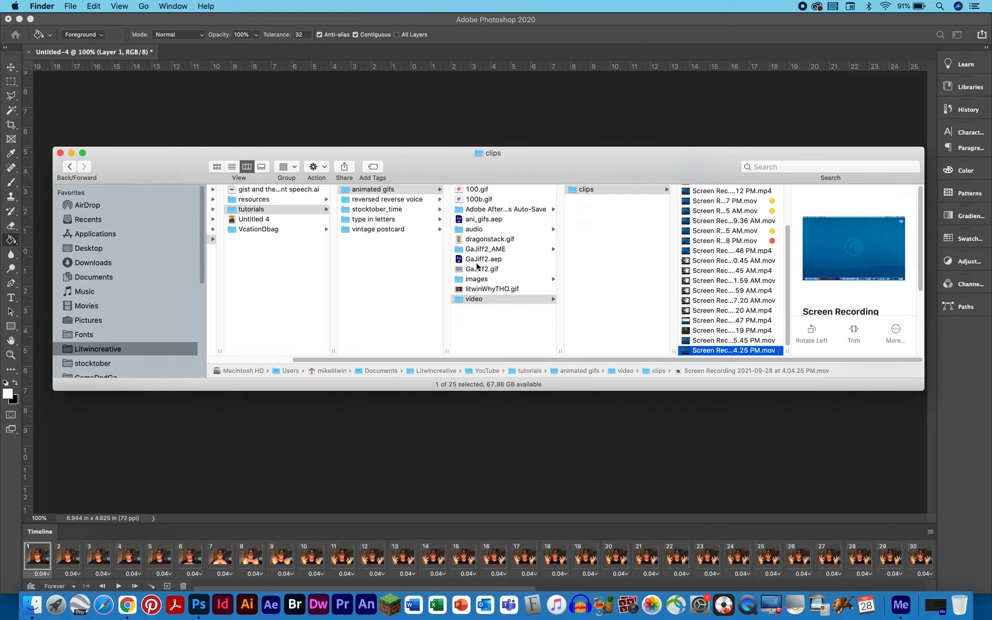
left_click(478, 289)
key("space")
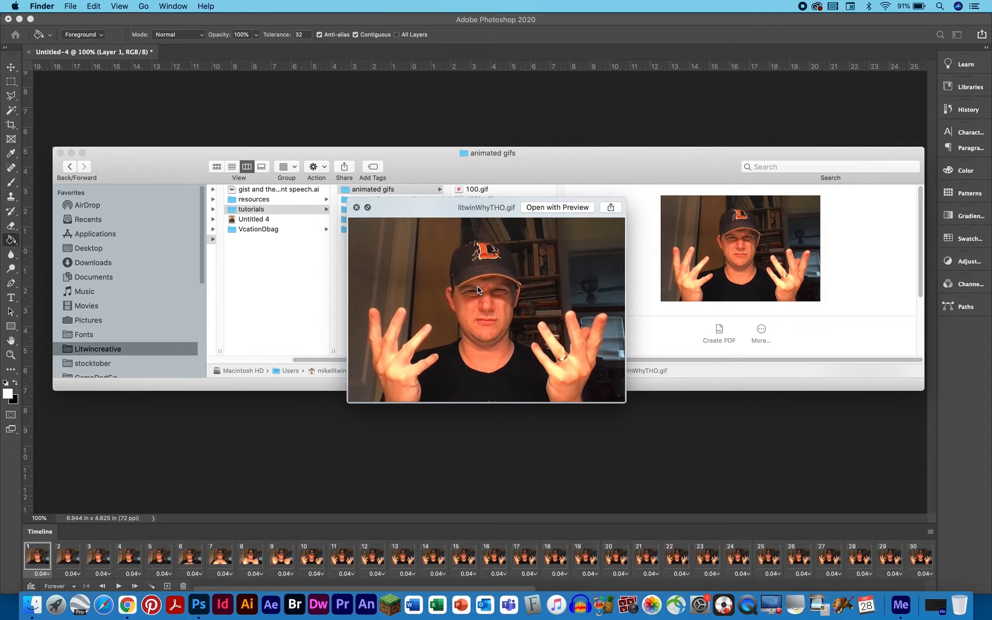
key("space")
left_click(384, 284)
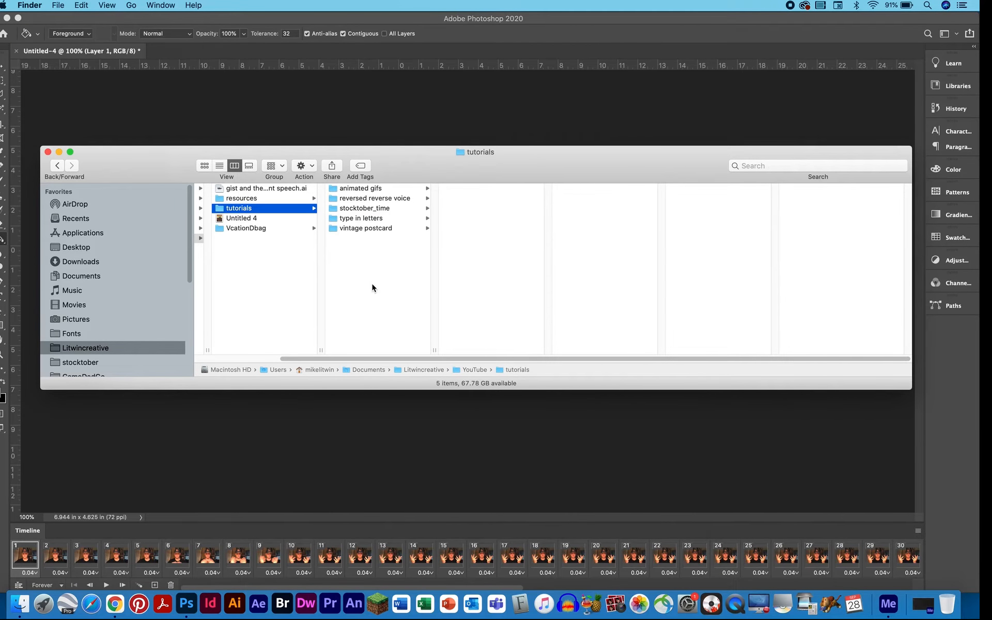
left_click(367, 116)
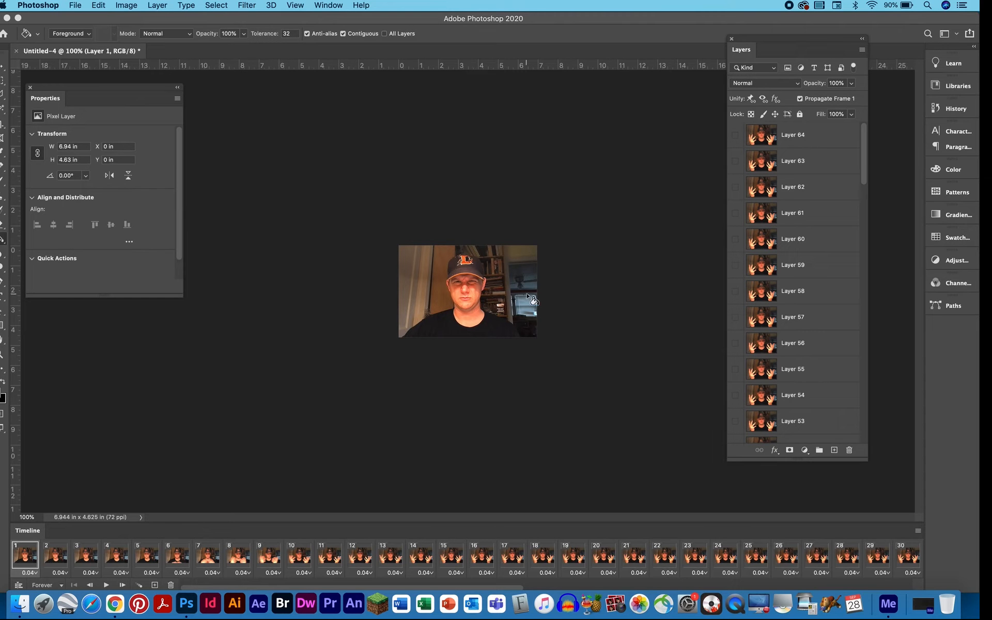
Step: Create a new 500 × 333 pixel RGB document at 72 pixels per inch
left_click(800, 135)
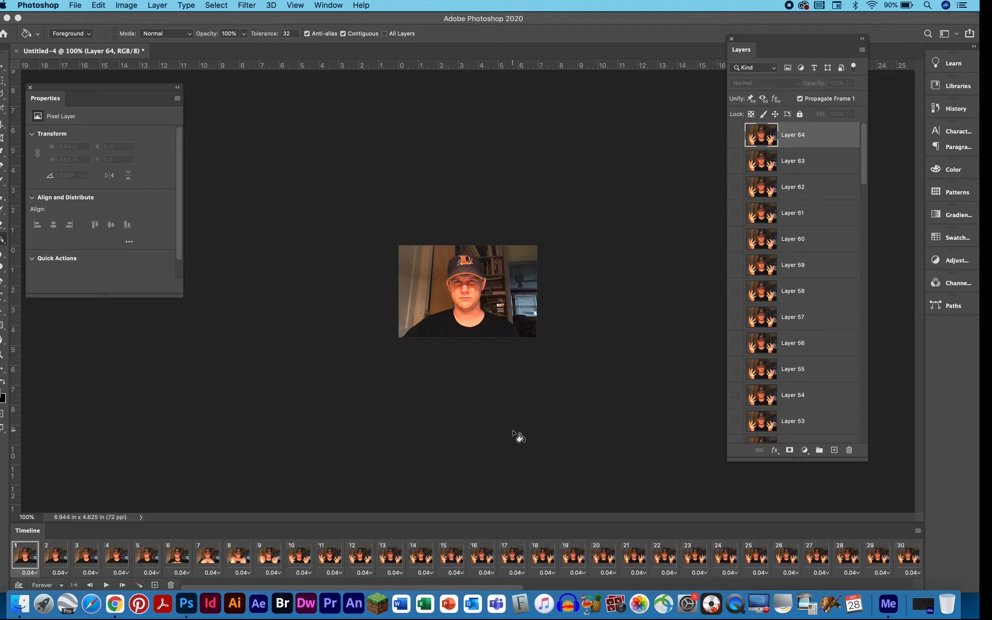
left_click(80, 6)
left_click(81, 19)
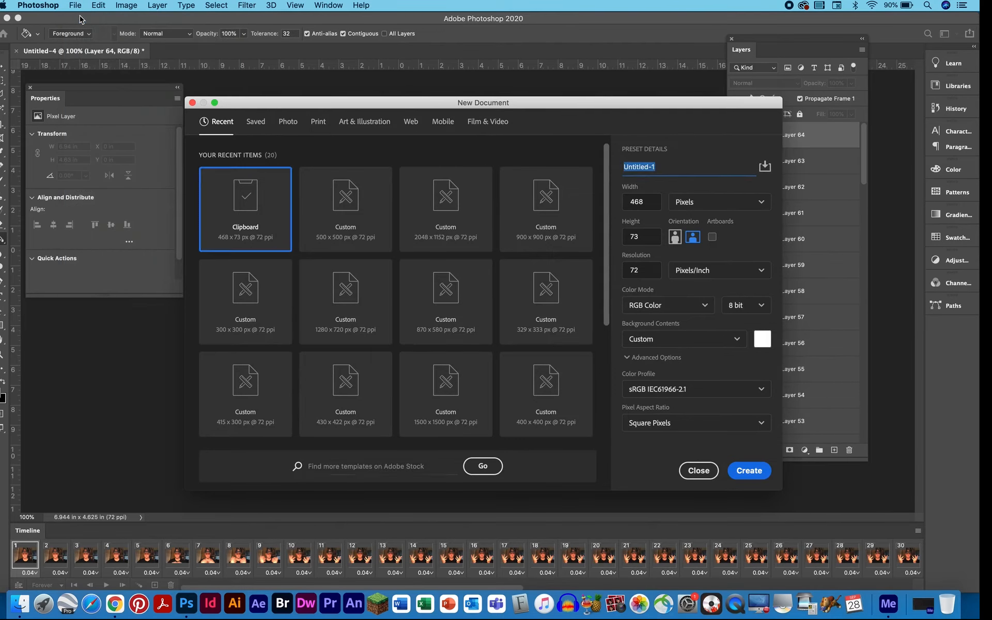
key("Tab")
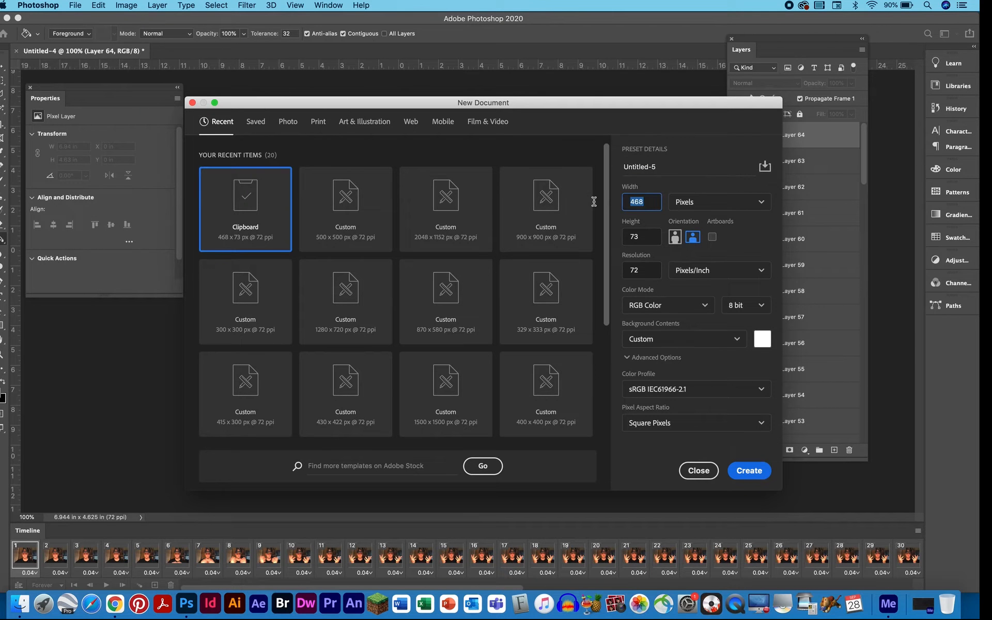
type("500")
key("Tab")
type("333")
left_click(749, 470)
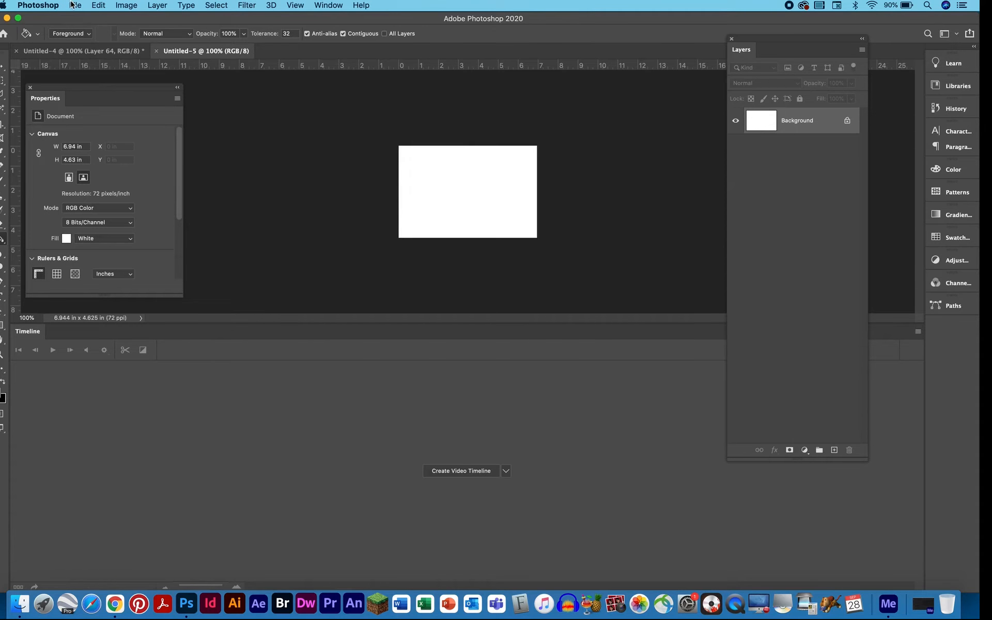
Step: Place the litwinYTHO.mov video from the clips folder as an embedded layer filling the canvas
left_click(73, 6)
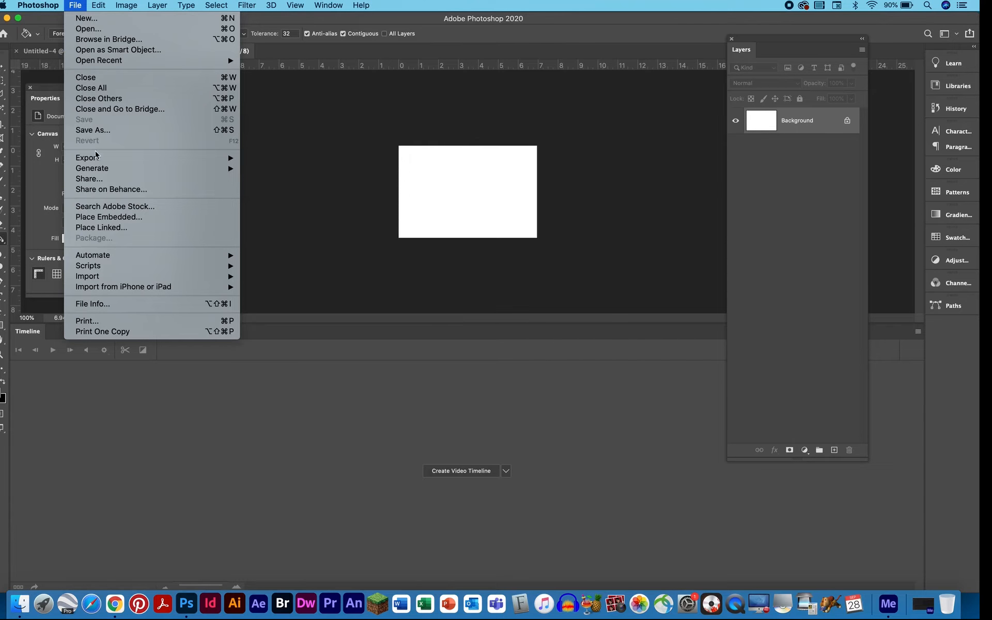
left_click(93, 217)
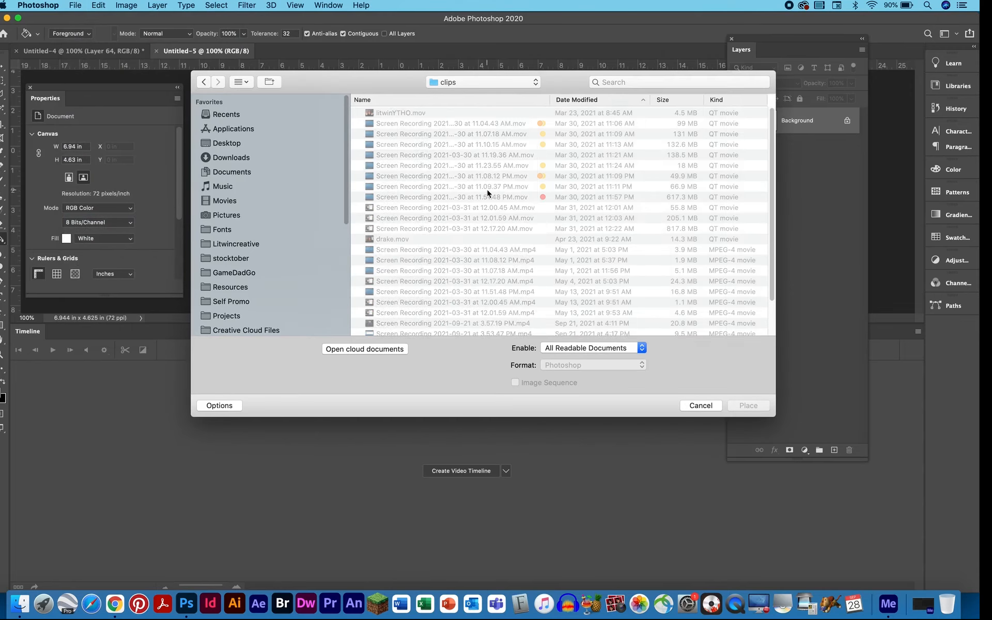
left_click(416, 114)
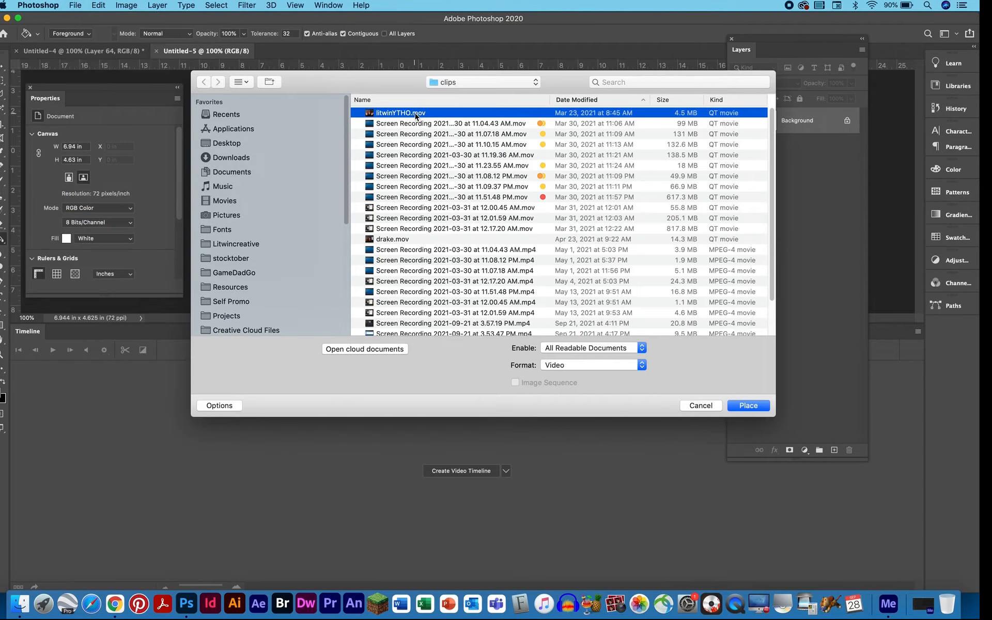
double_click(416, 114)
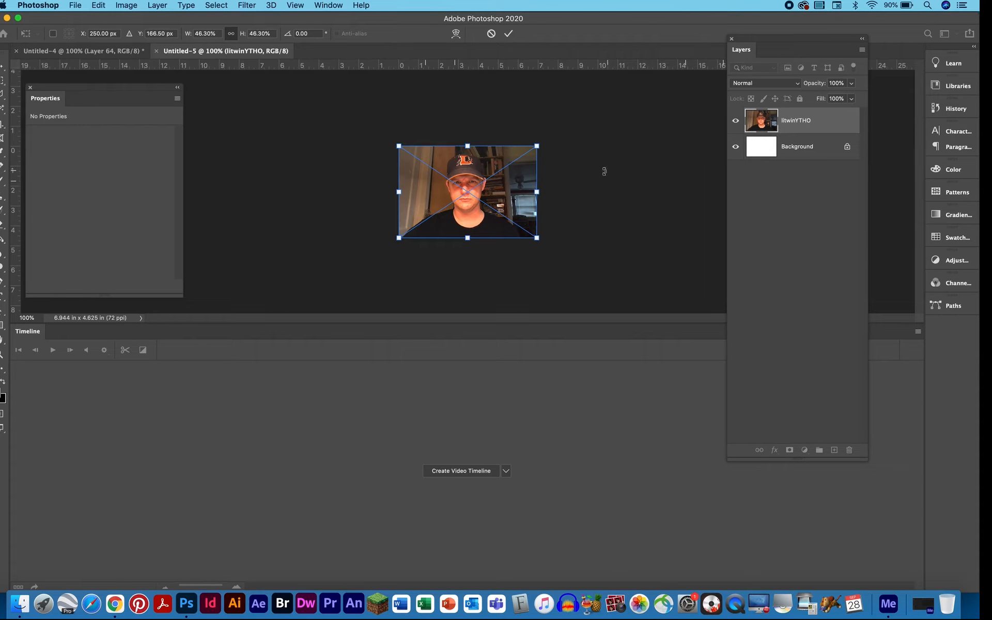
key("Return")
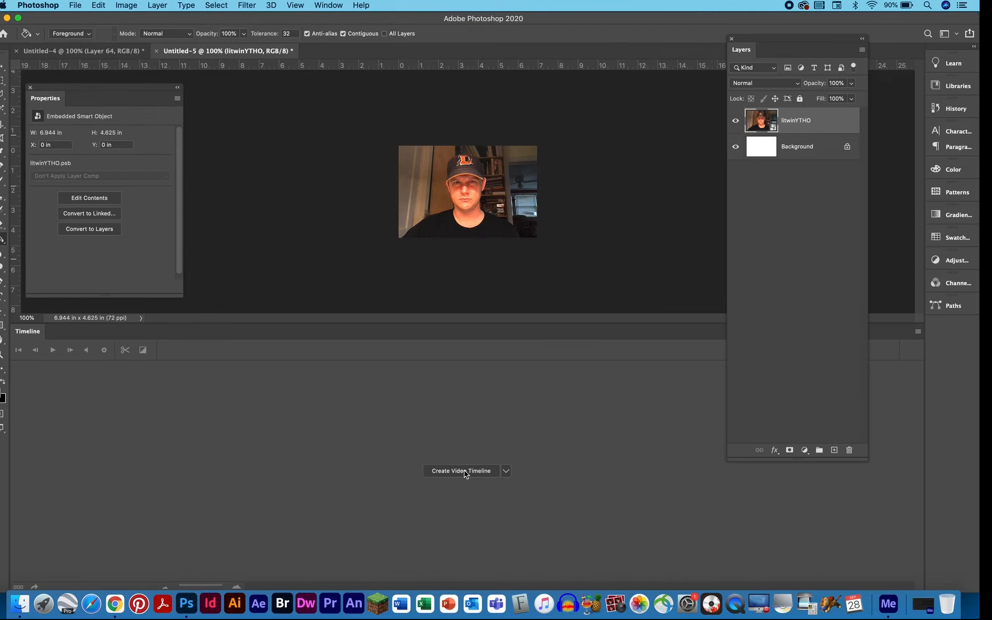
Step: Create a video timeline for the document with the placed litwinYTHO clip
left_click(507, 471)
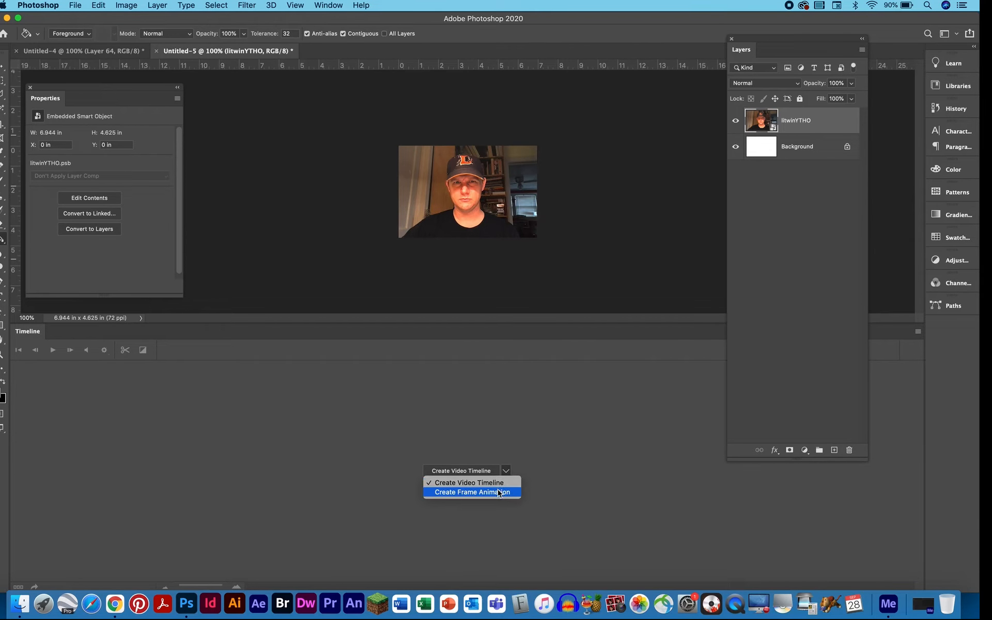
left_click(496, 482)
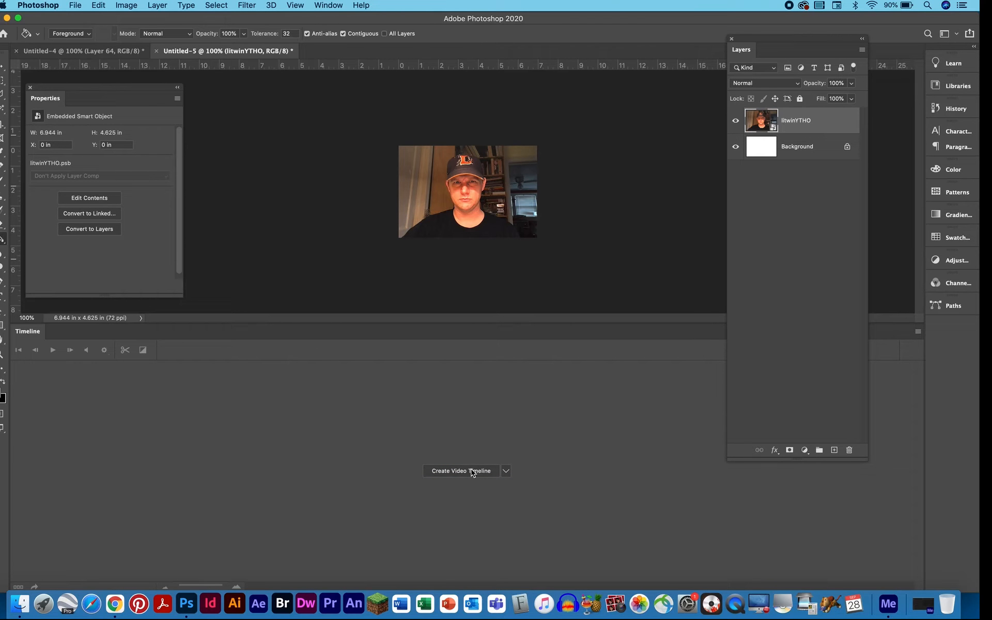
left_click(473, 472)
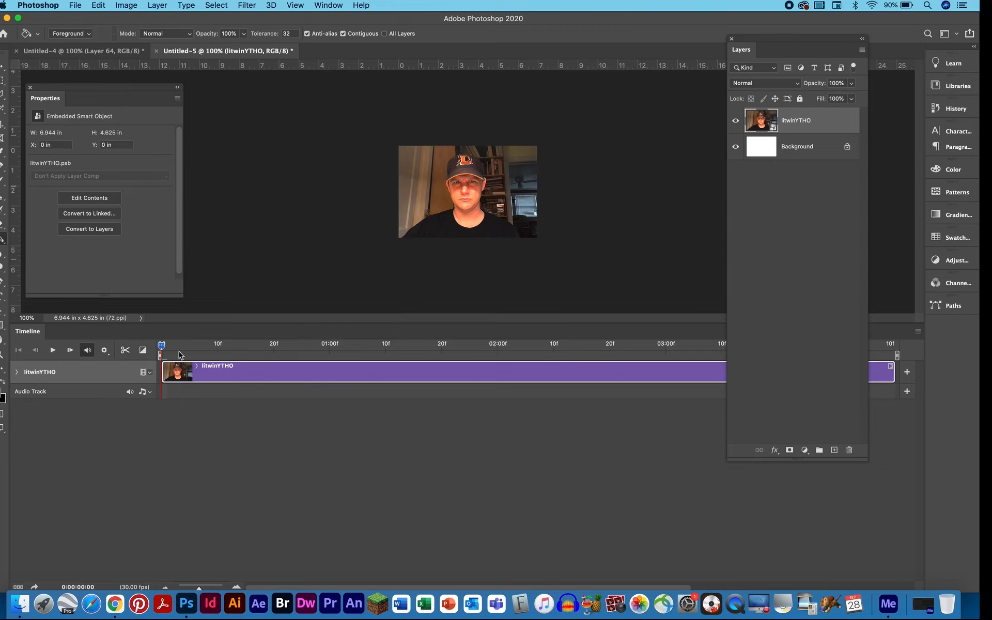
mouse_move(162, 347)
left_mouse_down()
mouse_move(640, 349)
mouse_move(216, 349)
mouse_move(693, 331)
mouse_move(337, 383)
mouse_move(163, 355)
left_mouse_up()
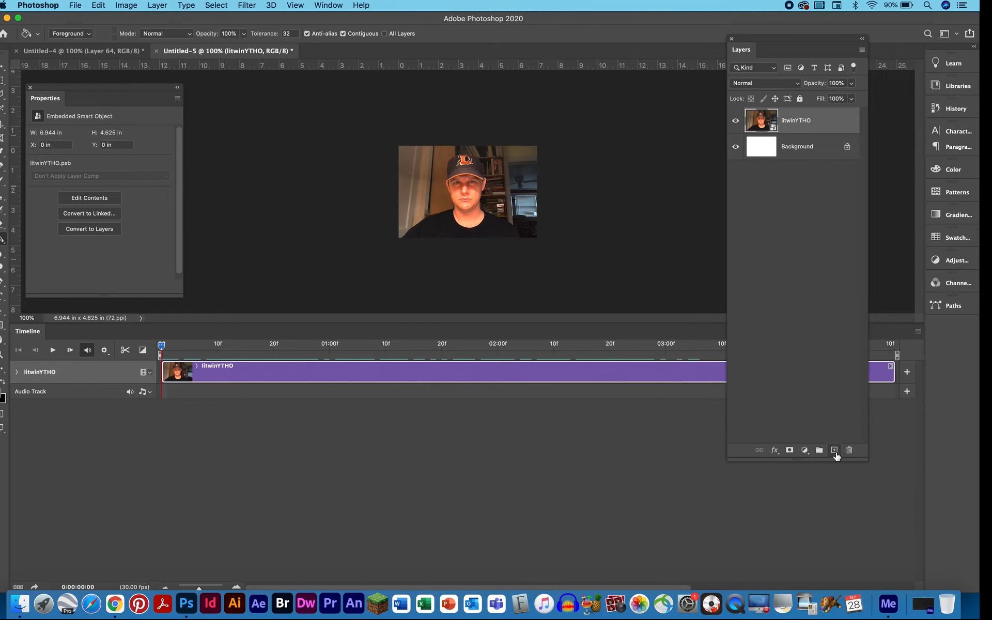
Step: Add white 60 pt Press Start 2P text "Y THO??" in a box about 6.9 by 1.3 in along the image's lower edge
left_click(834, 450)
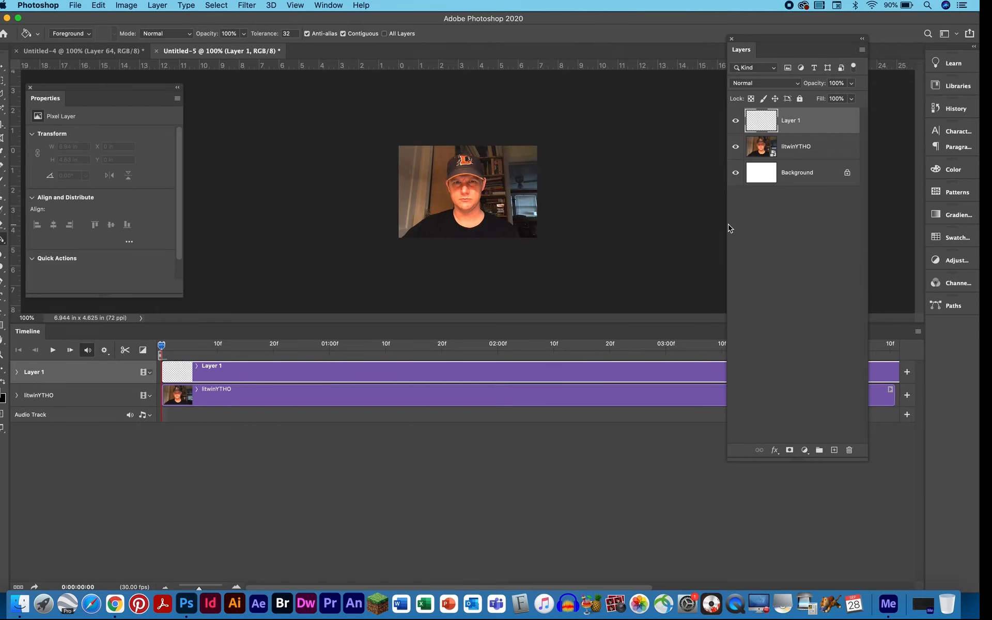
key("super+z")
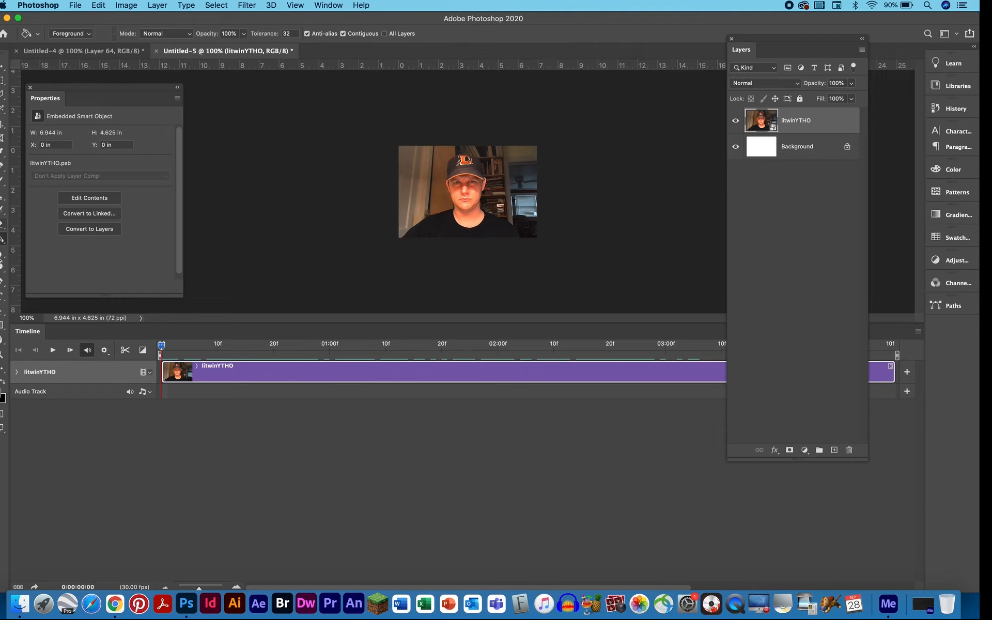
left_click(2, 298)
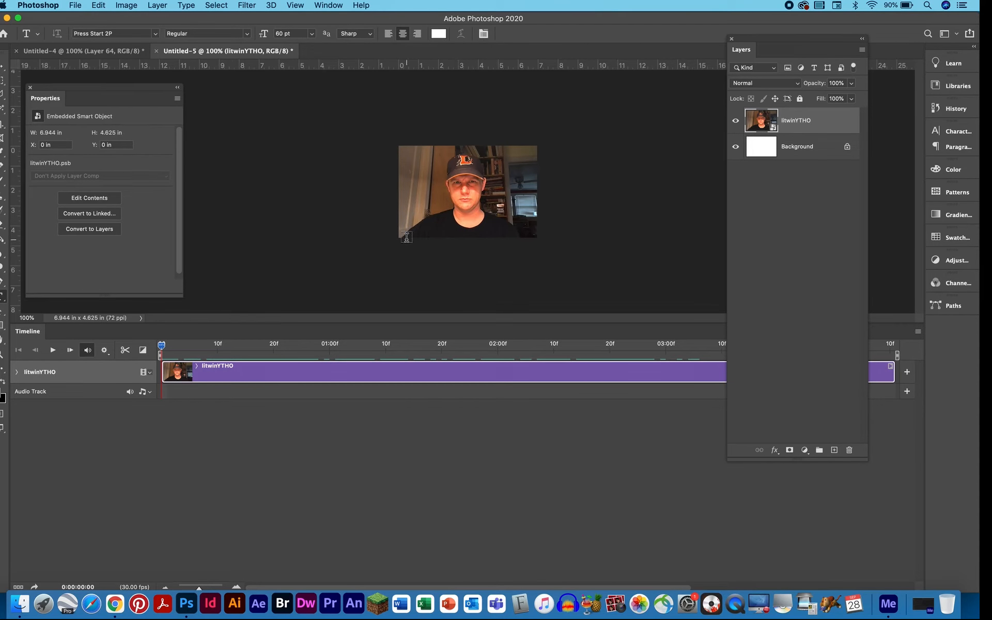
left_click_drag(399, 236, 536, 210)
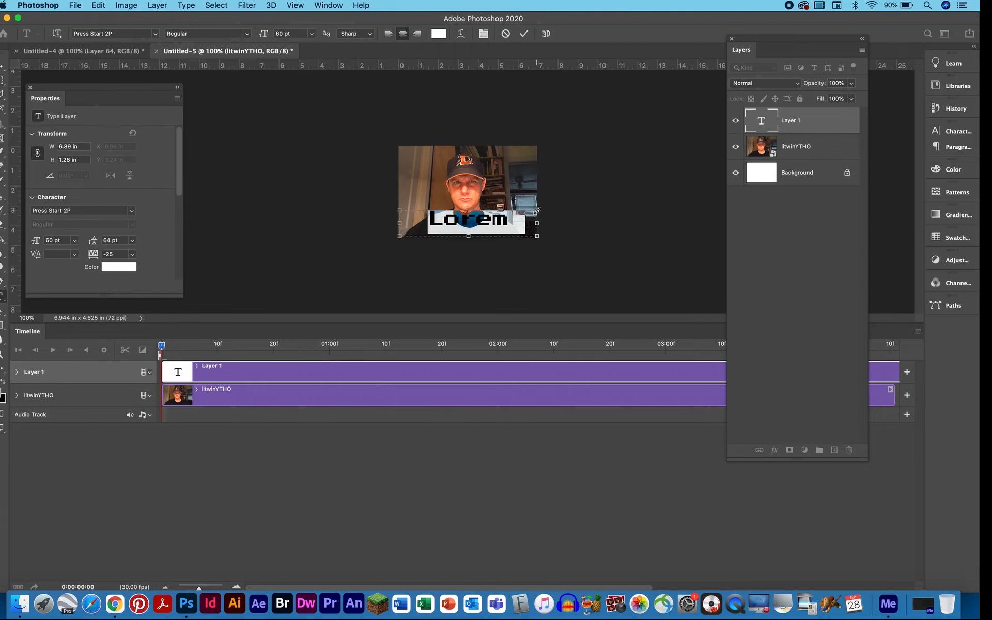
type("Y THO??")
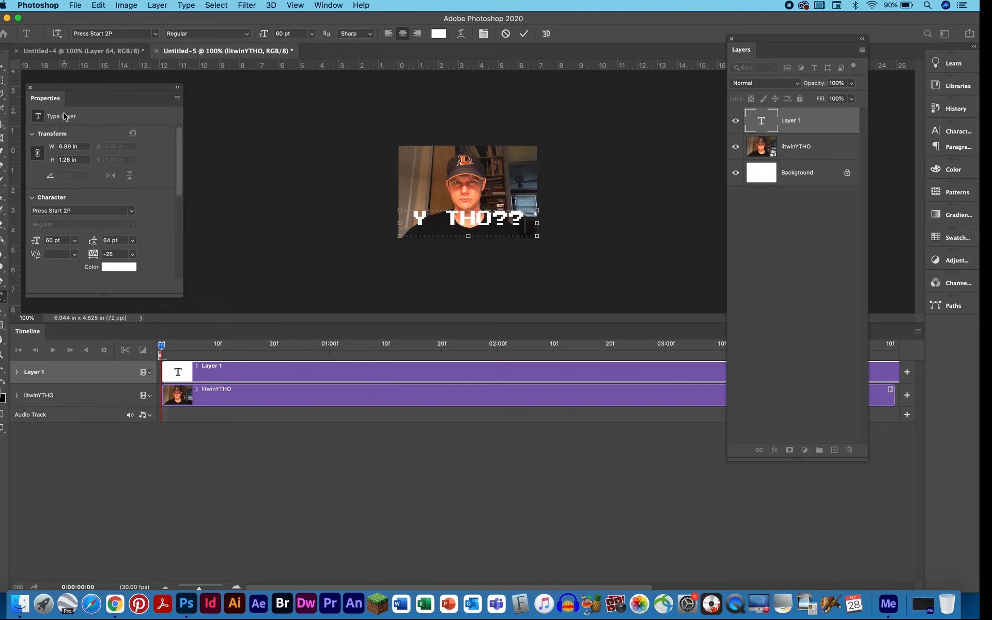
left_click(781, 222)
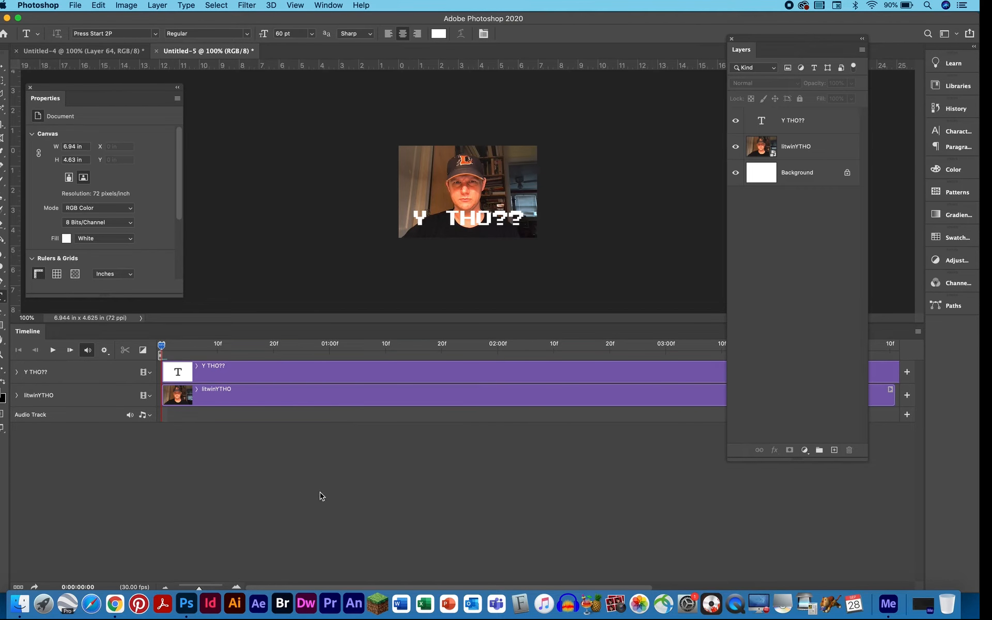
Step: Trim the start of the litwinYTHO clip to 0:00:02:03 and move the shortened clip to the timeline's beginning
mouse_move(161, 345)
left_mouse_down()
mouse_move(165, 354)
mouse_move(544, 359)
mouse_move(216, 324)
mouse_move(160, 337)
left_mouse_up()
left_click_drag(161, 341, 604, 352)
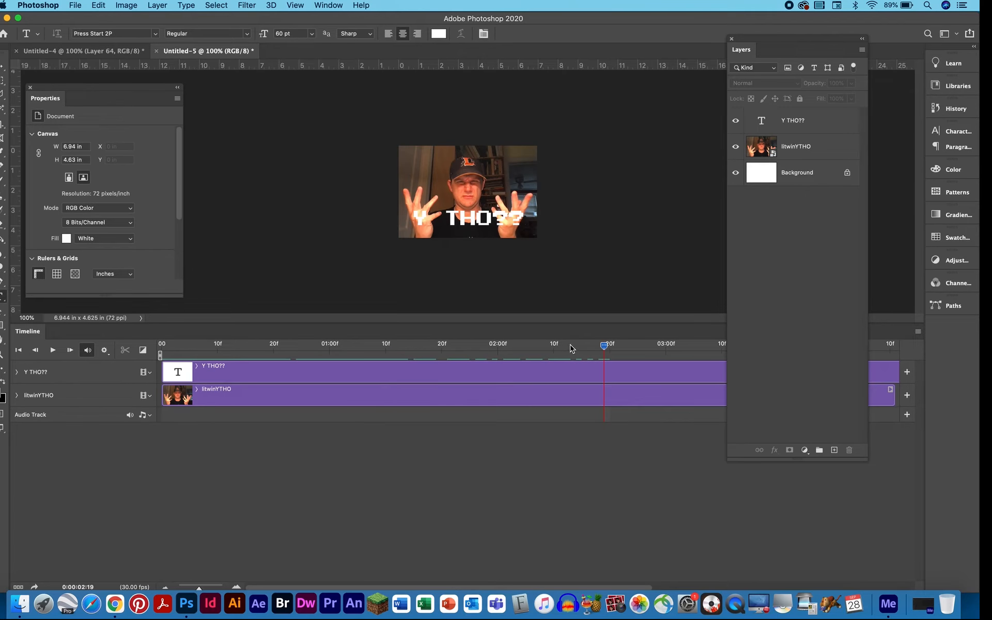
left_click_drag(572, 348, 515, 349)
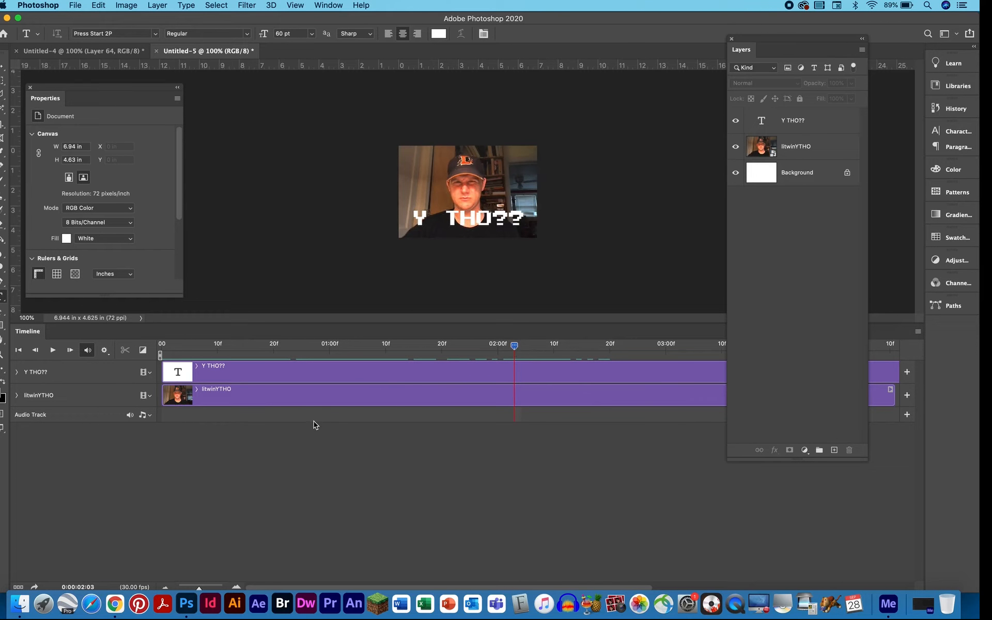
left_click(99, 398)
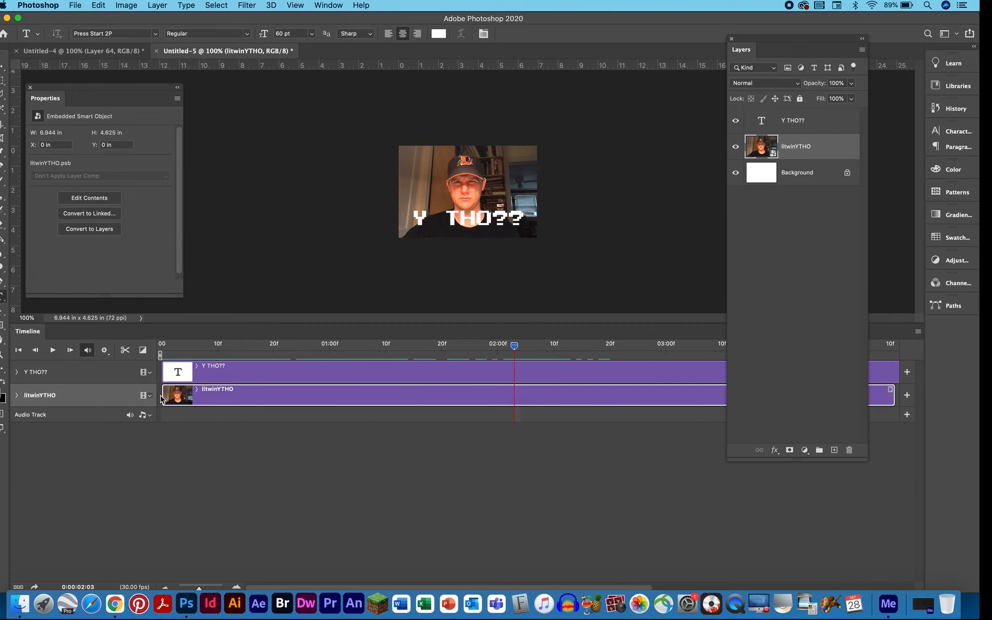
left_click_drag(161, 397, 514, 389)
key("space")
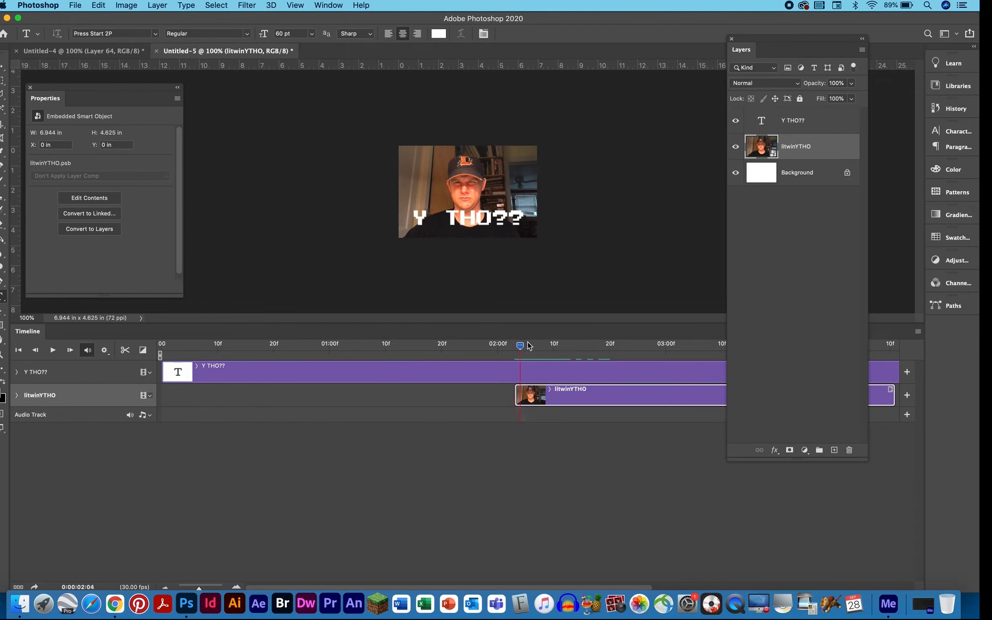
left_click(508, 354)
left_click_drag(595, 394, 248, 397)
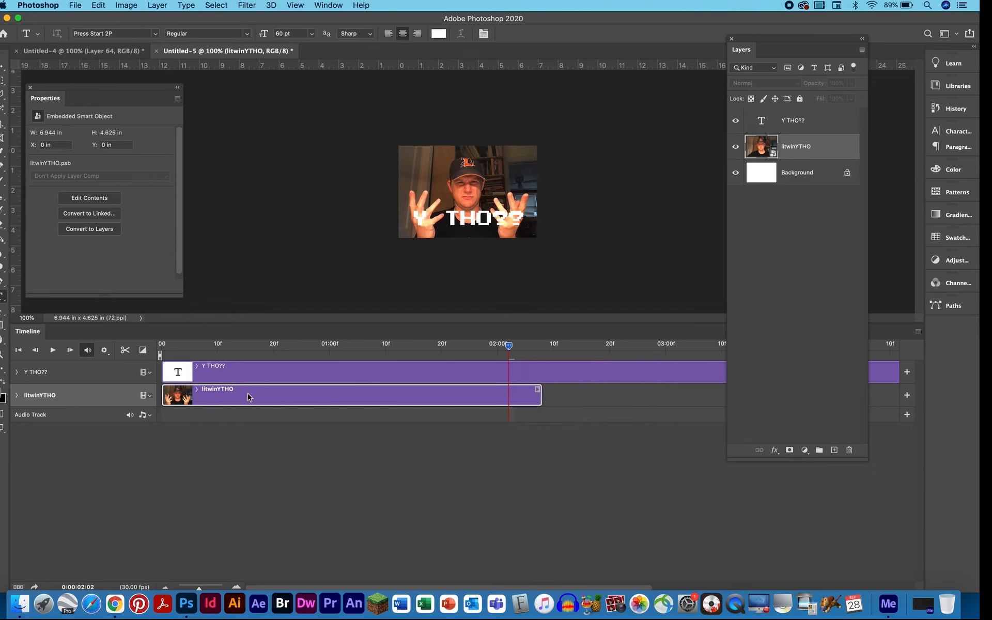
Step: Trim the Y THO?? text clip to start at 0:00:00:10 and end together with the video clip
left_click_drag(446, 345, 217, 343)
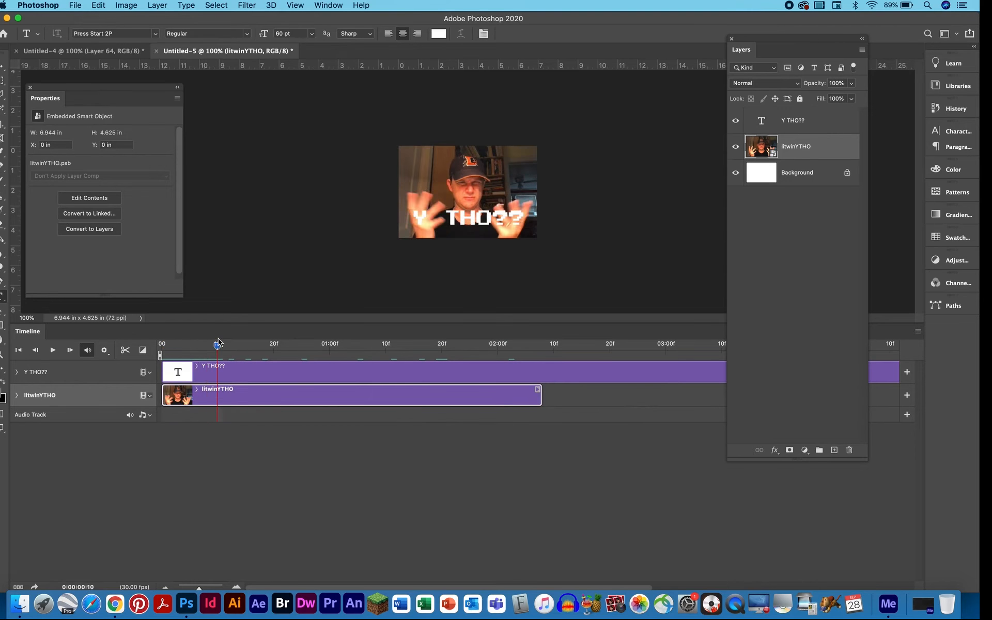
left_click(232, 372)
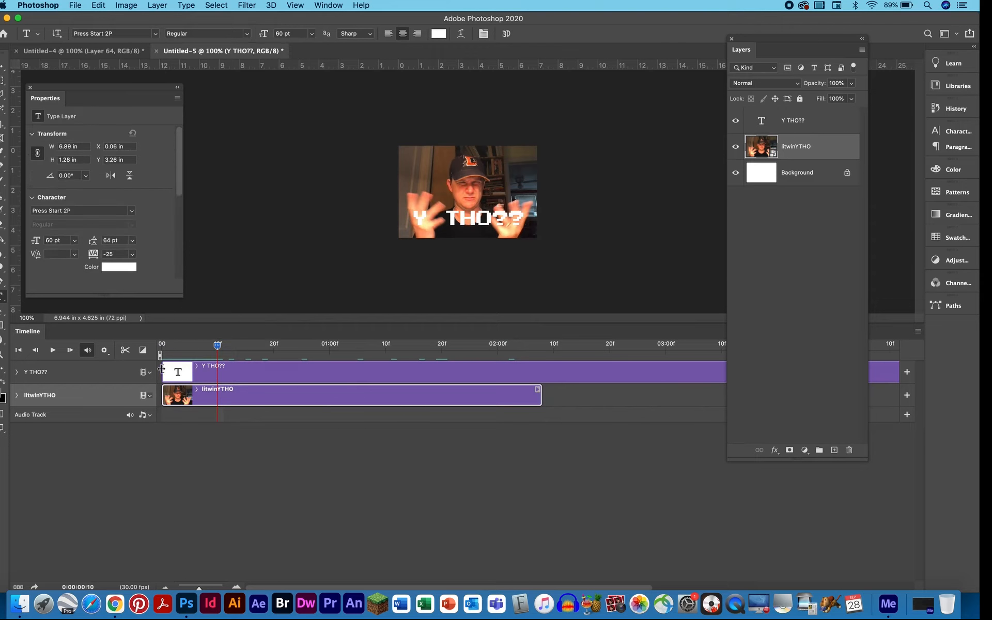
left_click_drag(163, 368, 217, 367)
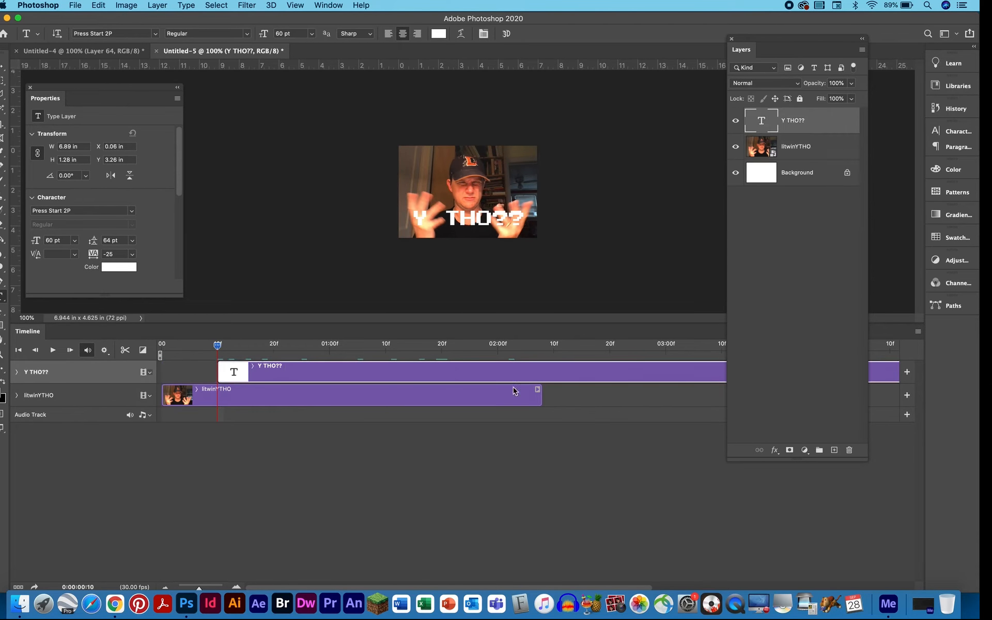
left_click_drag(199, 591, 191, 591)
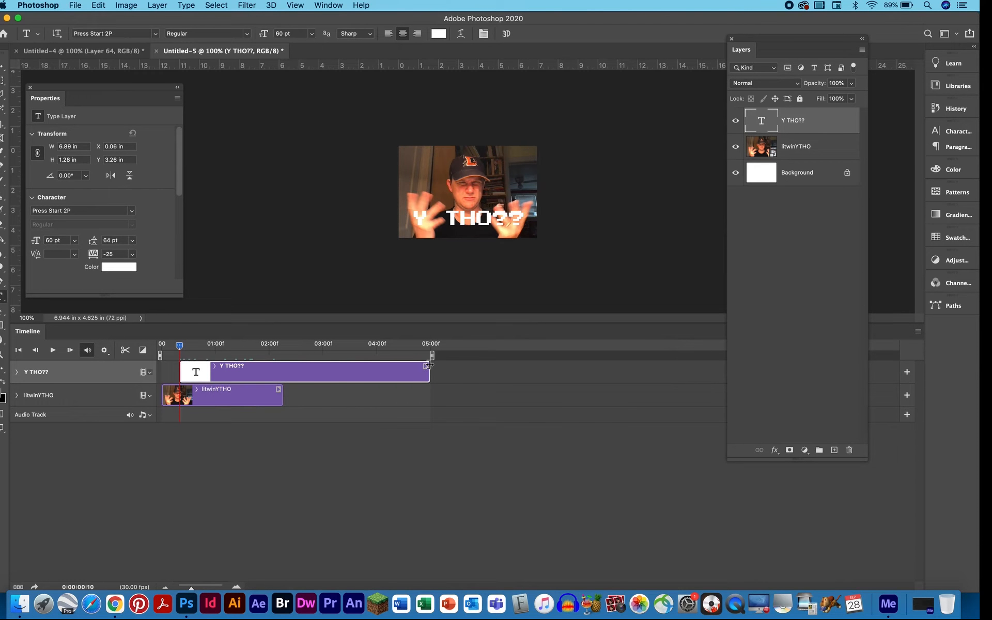
left_click_drag(429, 365, 285, 386)
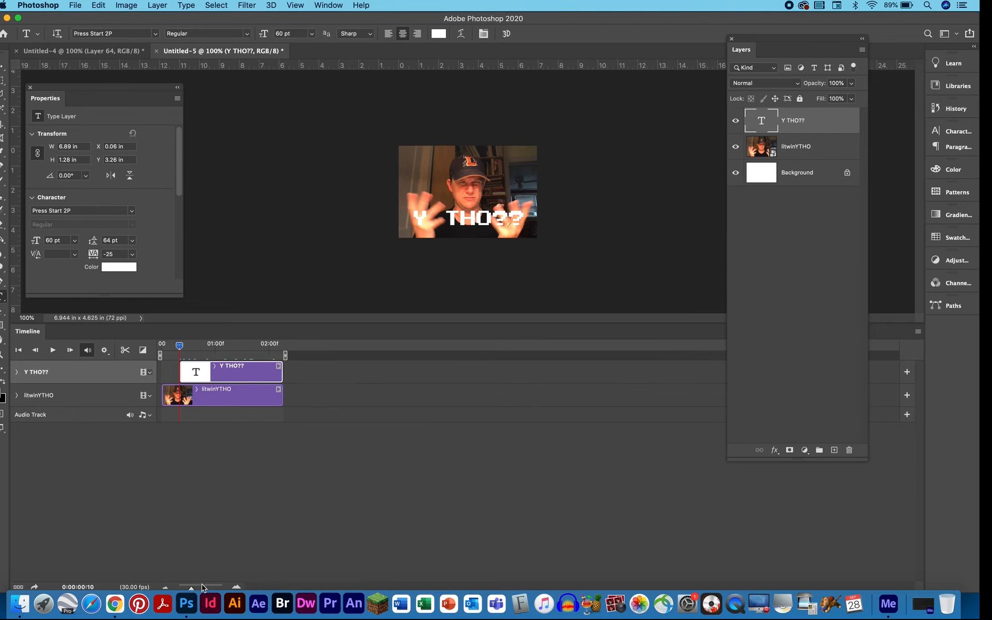
left_click(203, 588)
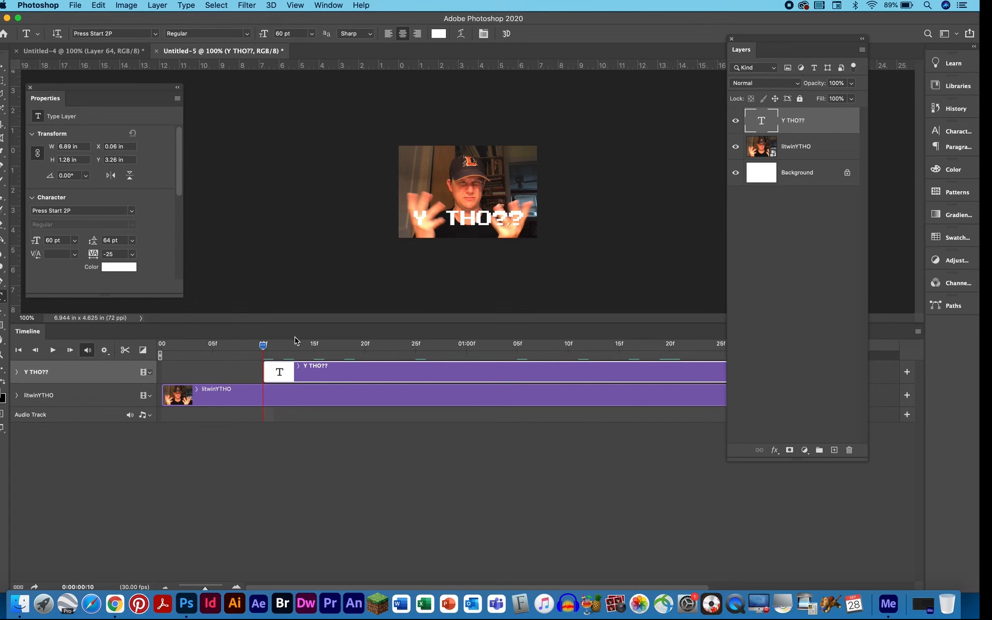
Step: Scrub through the edited timeline and play the animation from the start with loop playback
left_click_drag(265, 347, 976, 342)
left_click_drag(547, 369, 600, 366)
left_click_drag(515, 347, 16, 315)
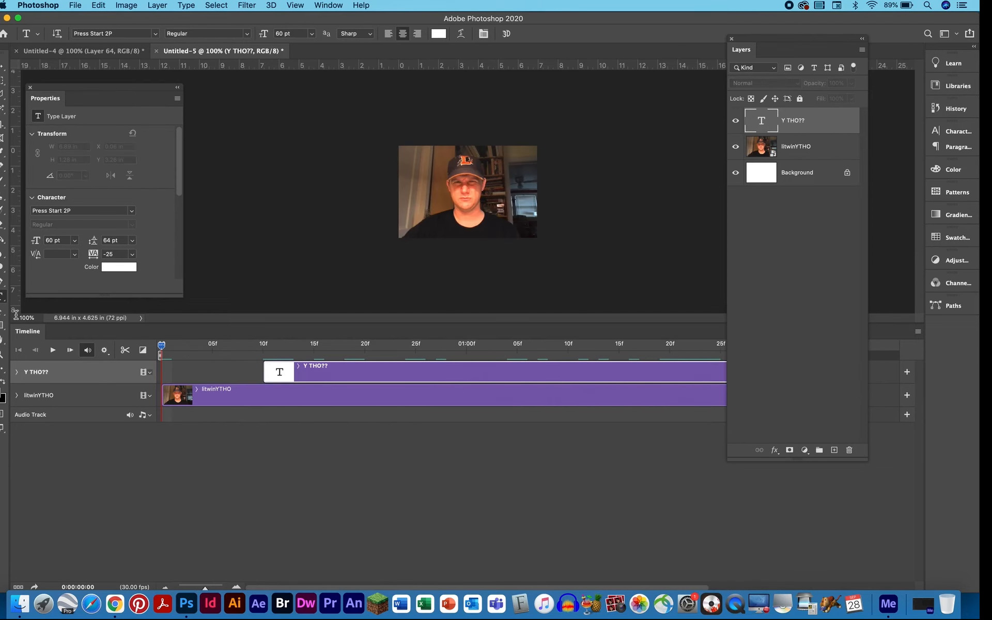
left_click(104, 351)
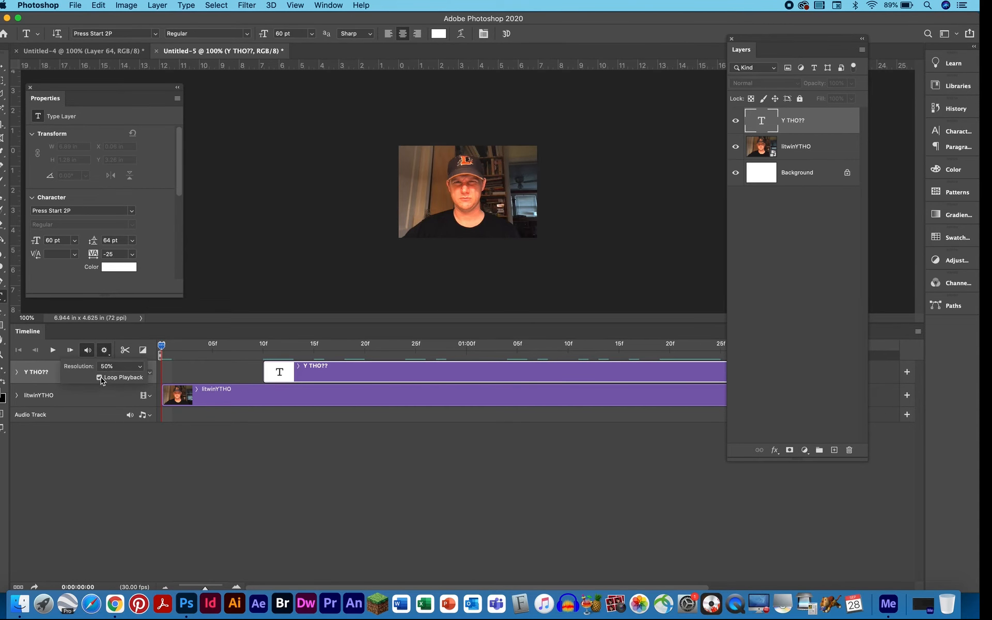
left_click(53, 352)
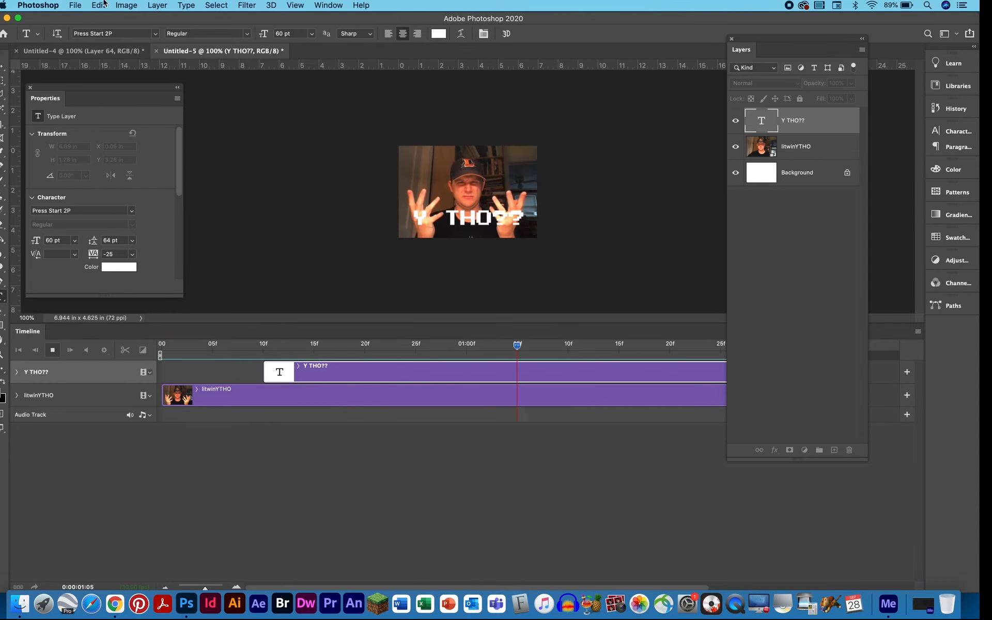
Step: Export the animation for web as a GIF looping forever, saved as litwinWhyTHO2.gif in the animated gifs folder
left_click(75, 4)
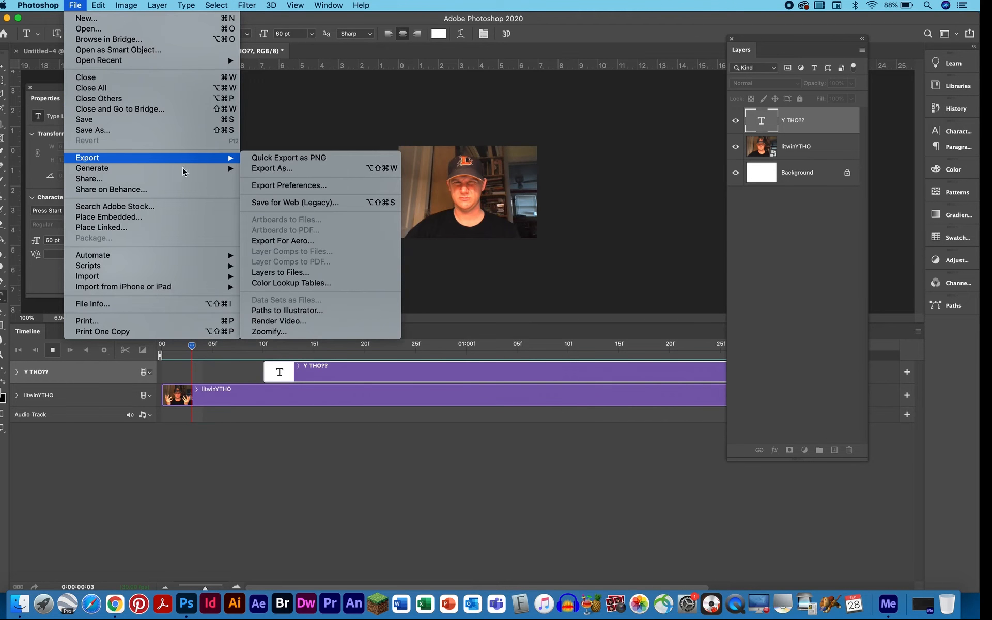
mouse_move(197, 158)
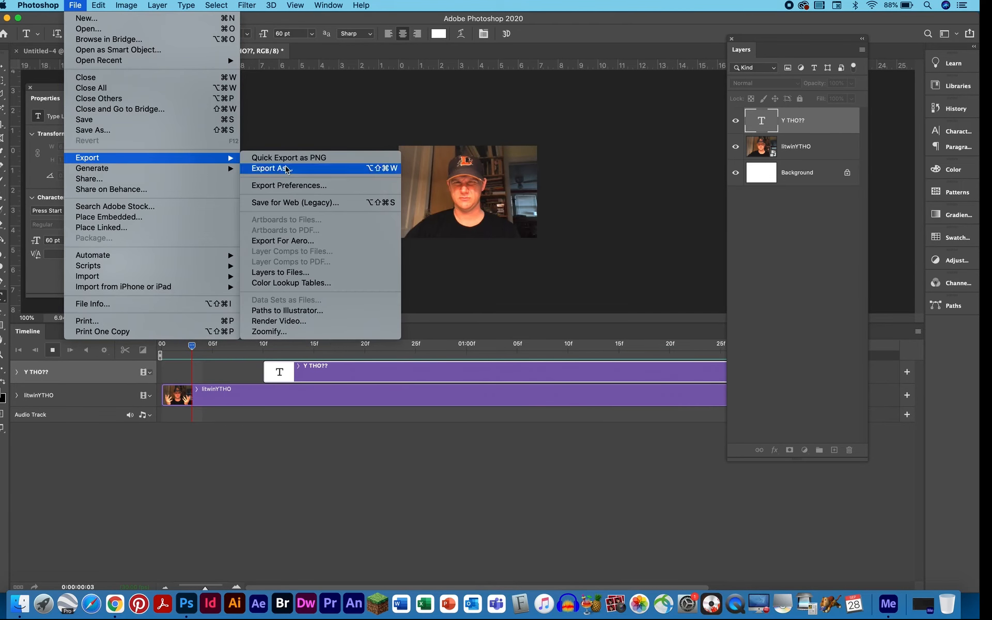
left_click(284, 206)
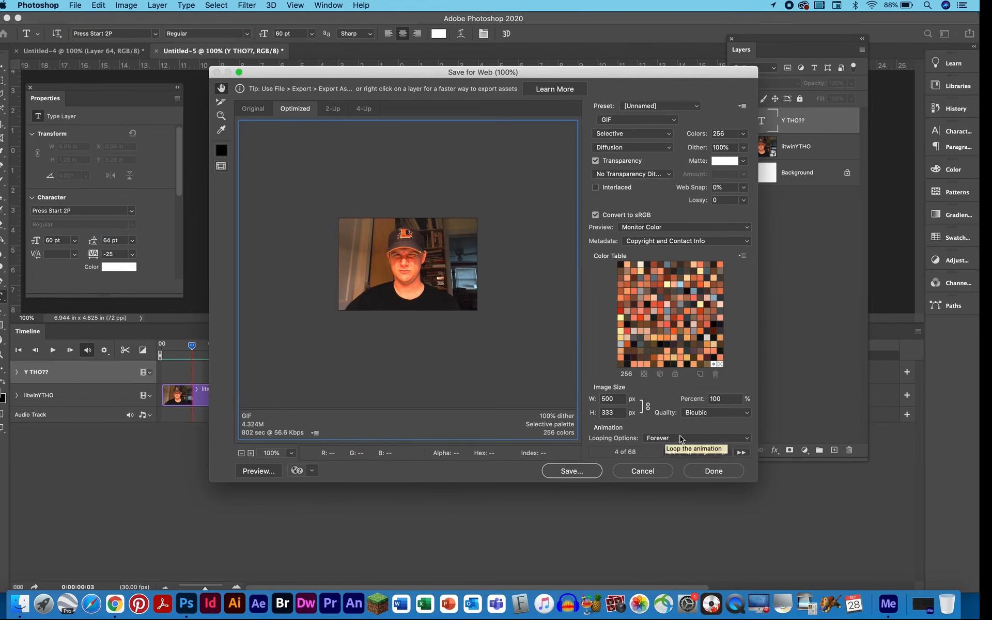
left_click(586, 475)
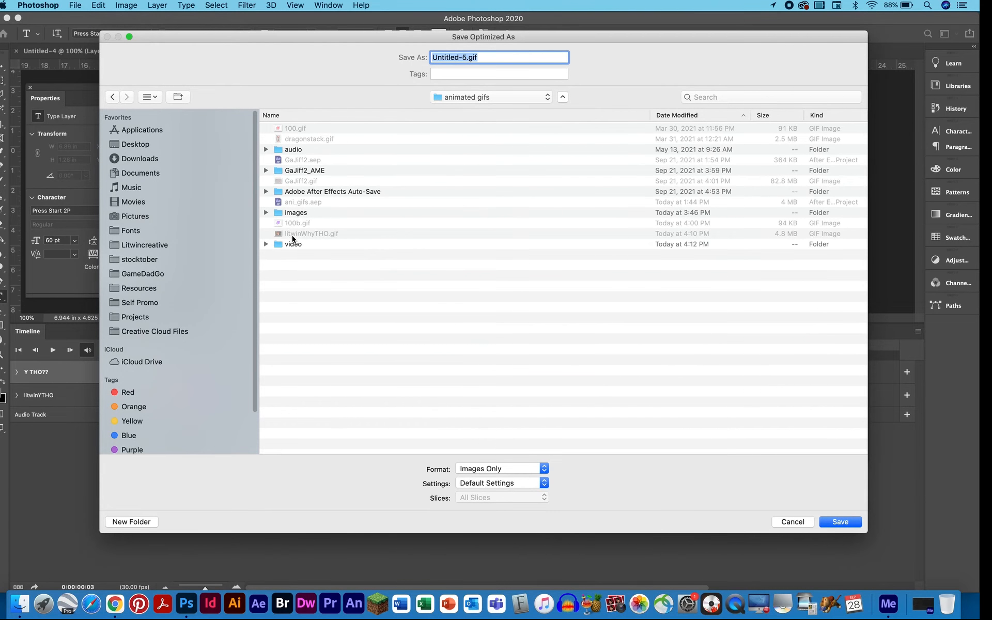
left_click(293, 238)
left_click(478, 57)
type("2")
left_click(846, 526)
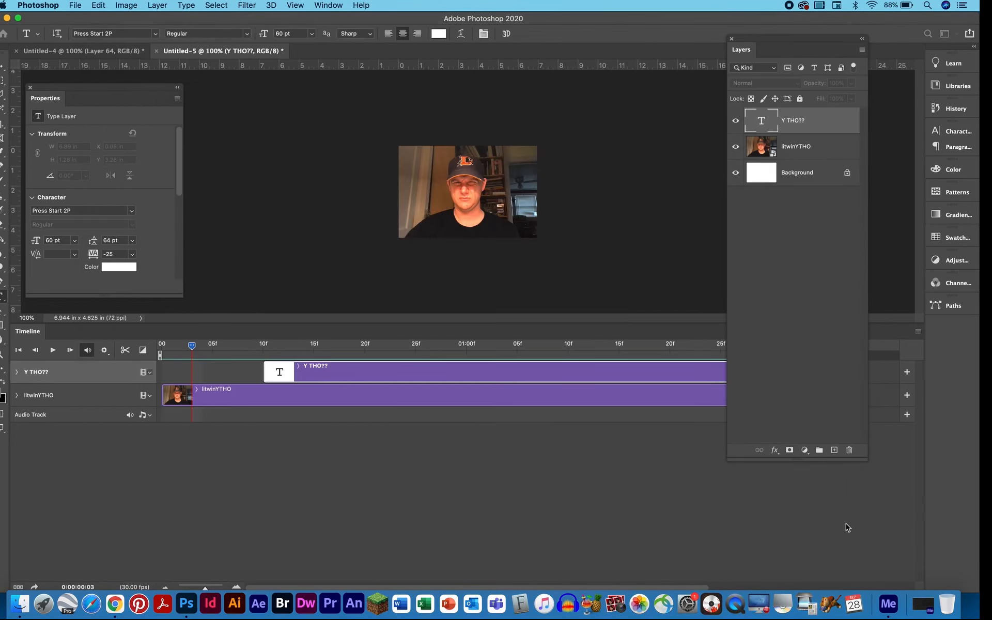
Step: In Finder, preview litwinWhyTHO.gif and litwinWhyTHO2.gif from the animated gifs folder
left_click(19, 603)
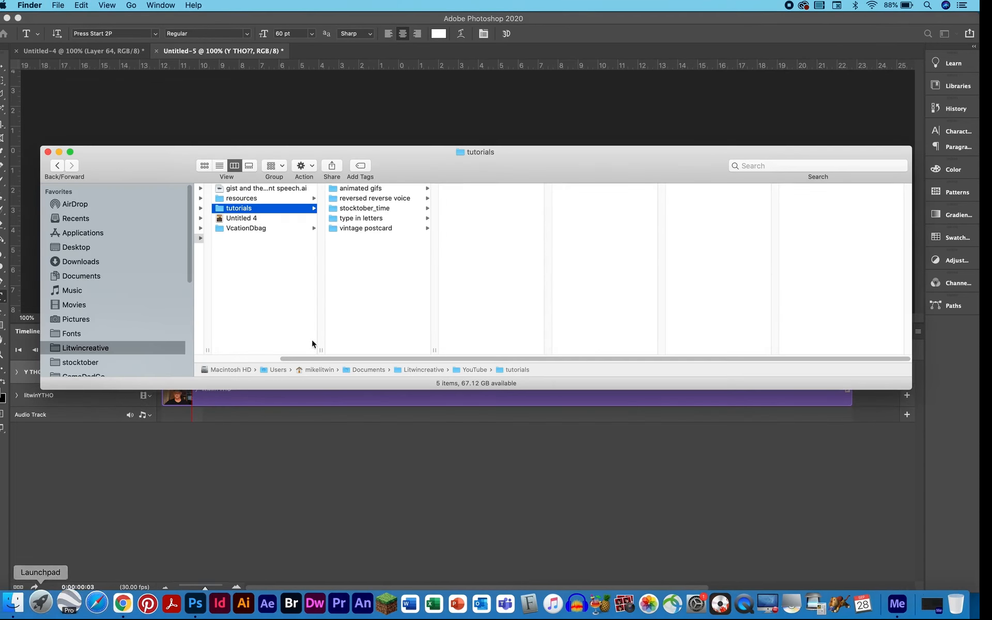
left_click(369, 189)
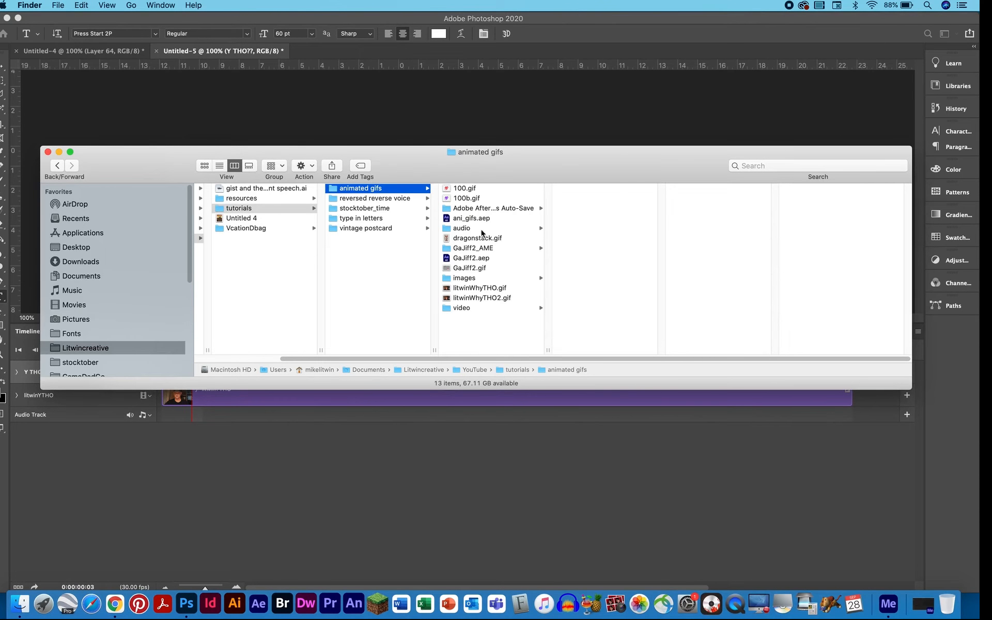
left_click(481, 288)
key("space")
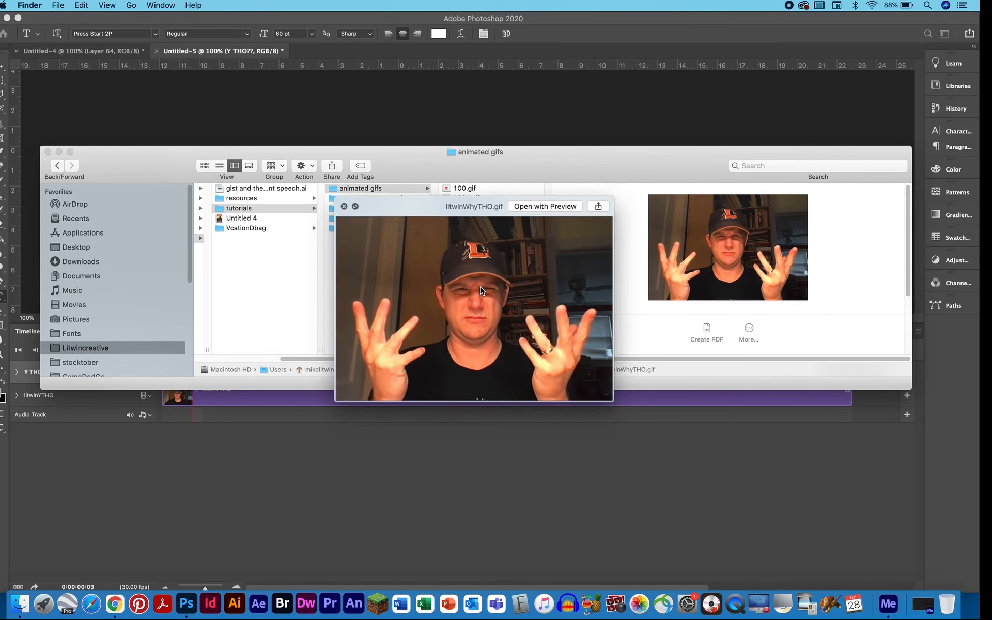
key("Down")
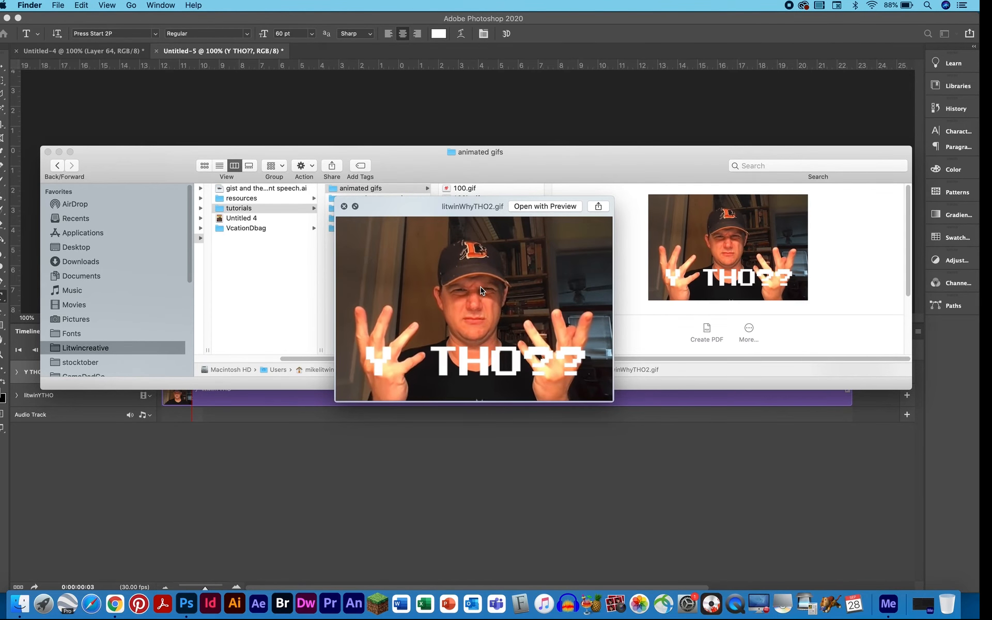
key("space")
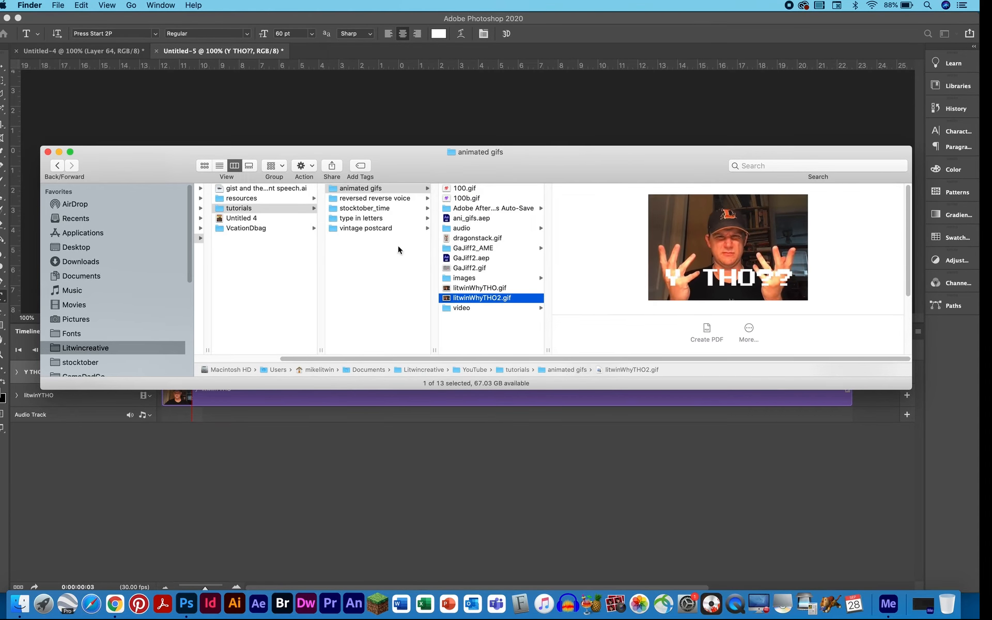
left_click(405, 290)
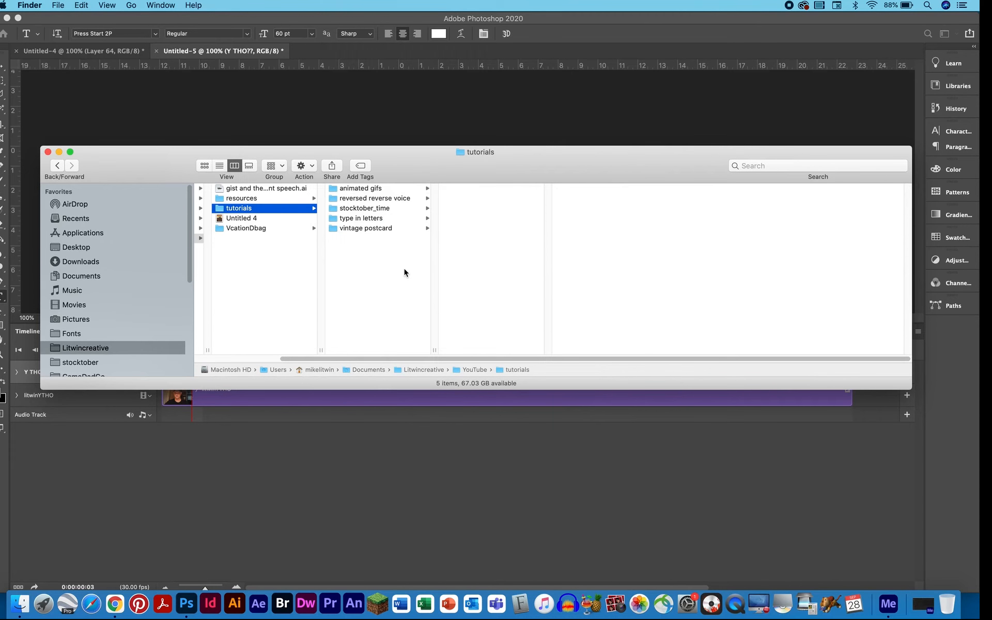
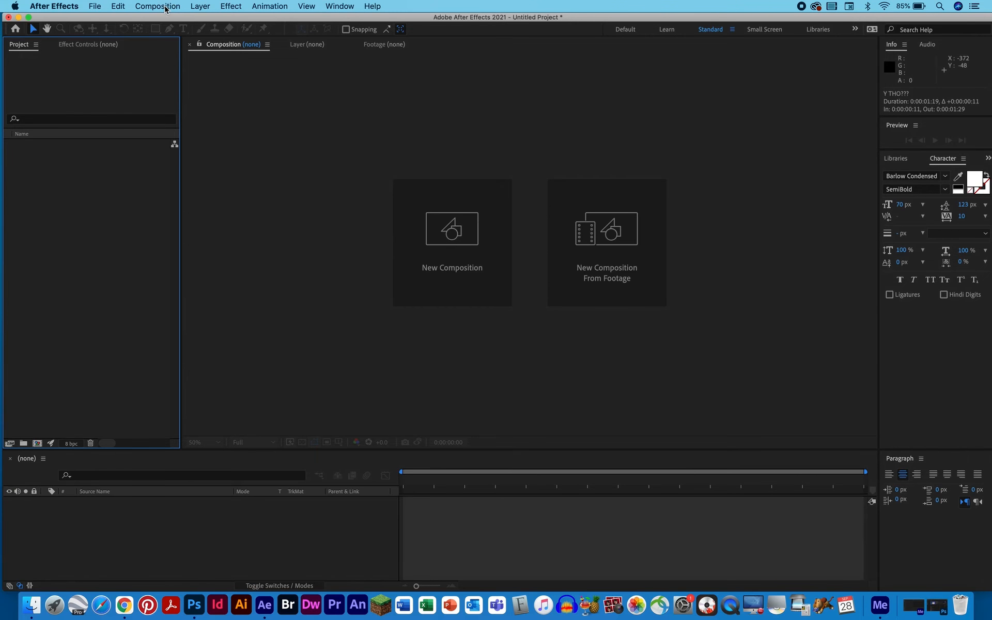
Step: In After Effects, create a 500 × 333 px composition at 30 fps with a duration of 0:00:15:00
left_click(165, 7)
left_click(166, 21)
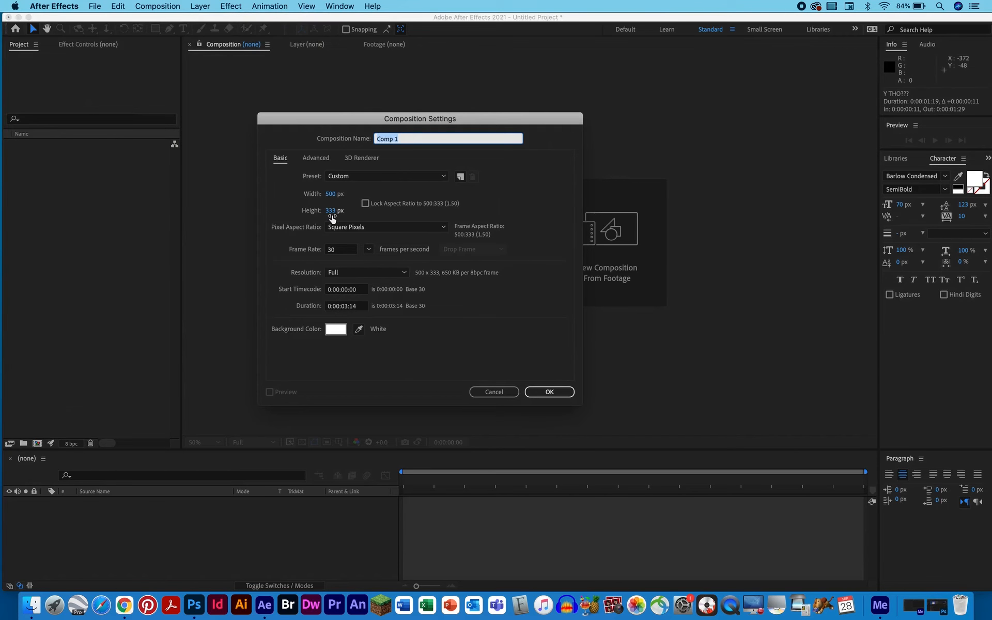
left_click(347, 307)
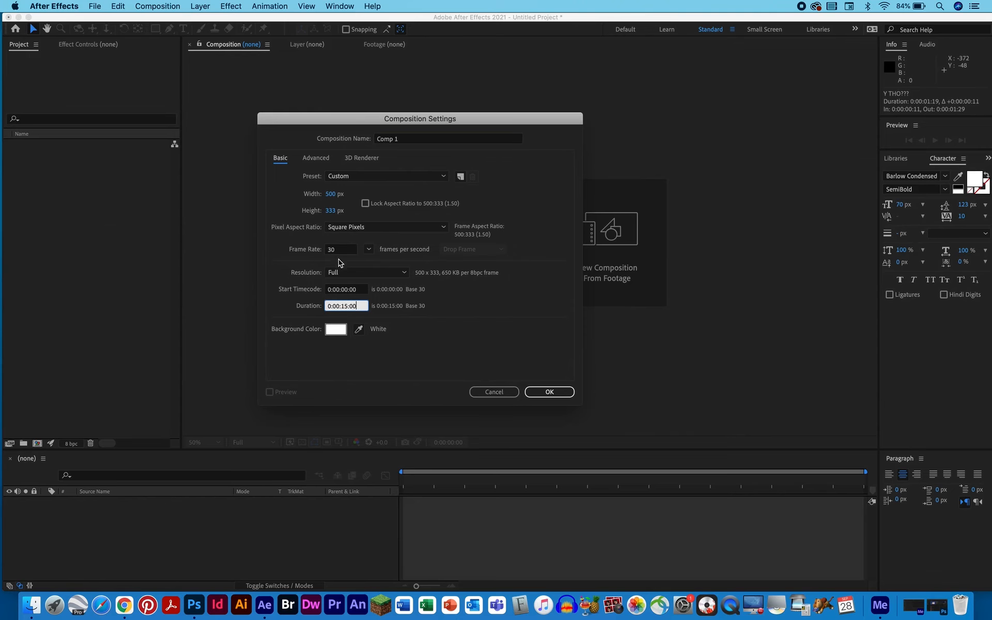
left_click(552, 392)
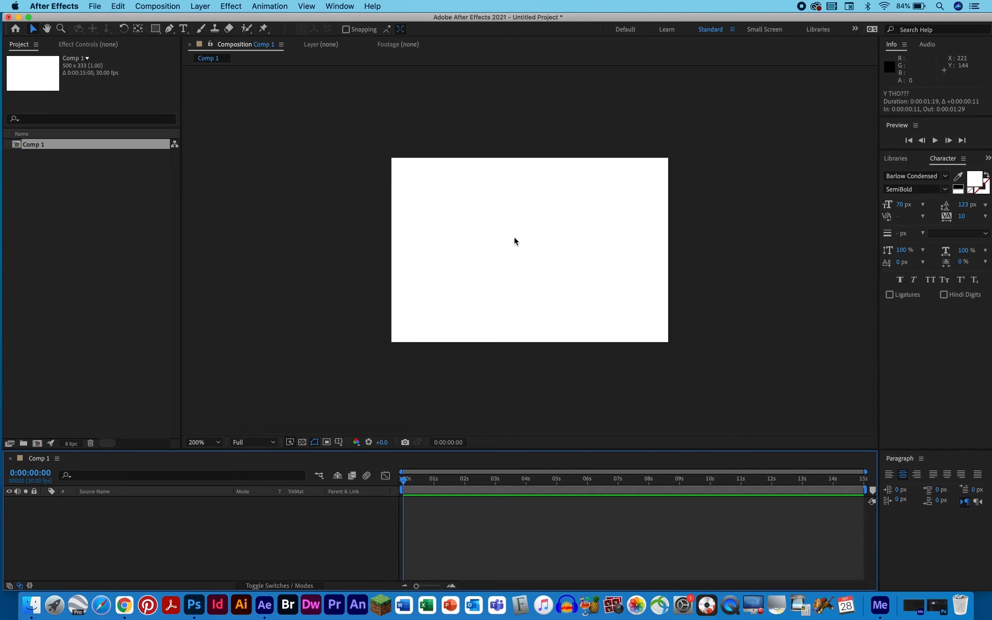
Step: Import litwinYTHO.mov from the clips folder as footage and place it centered in Comp 1
left_click(97, 7)
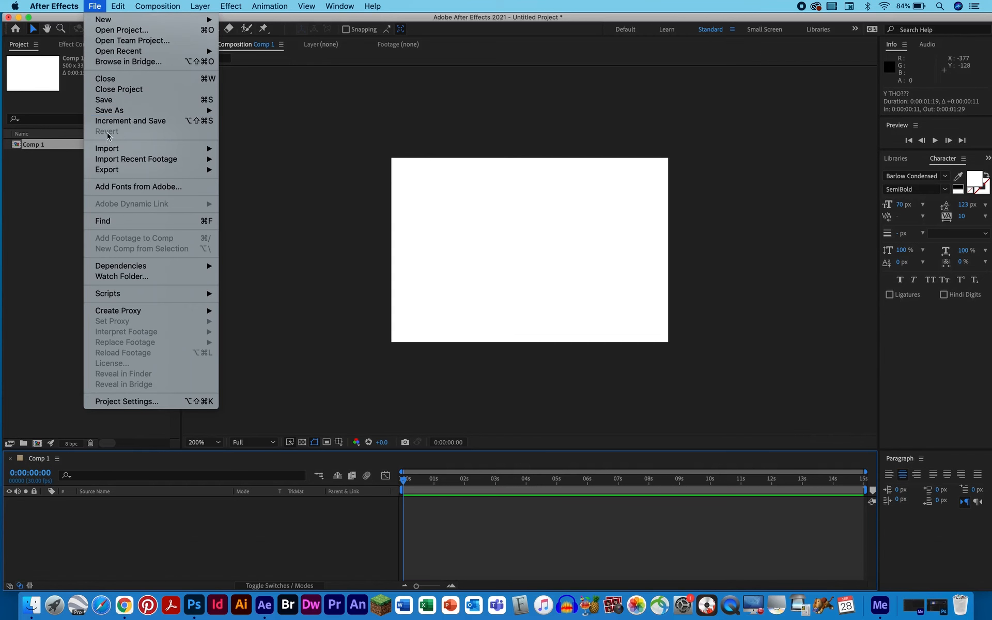
mouse_move(194, 151)
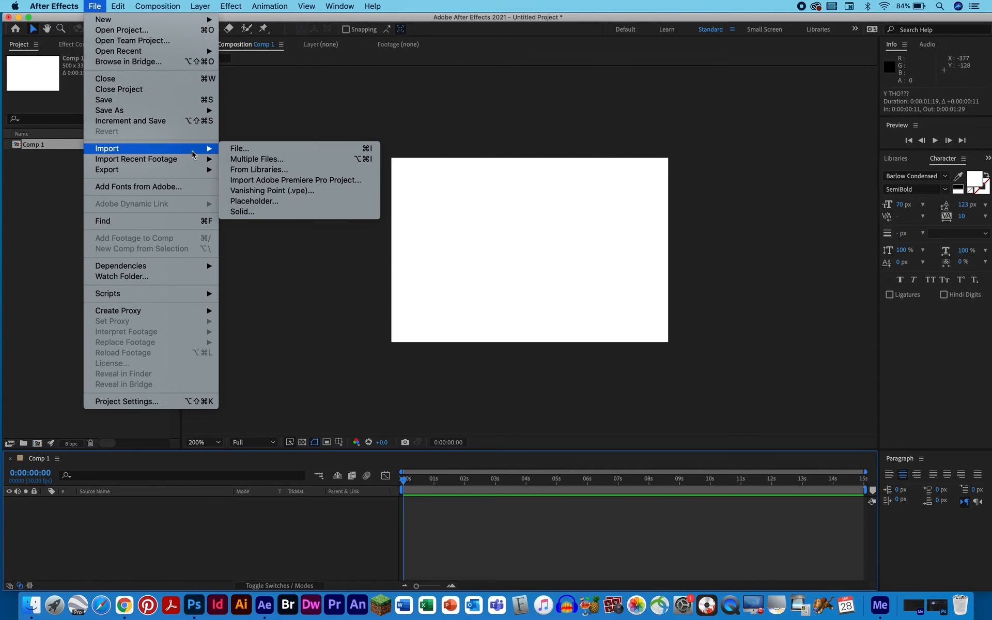
left_click(239, 149)
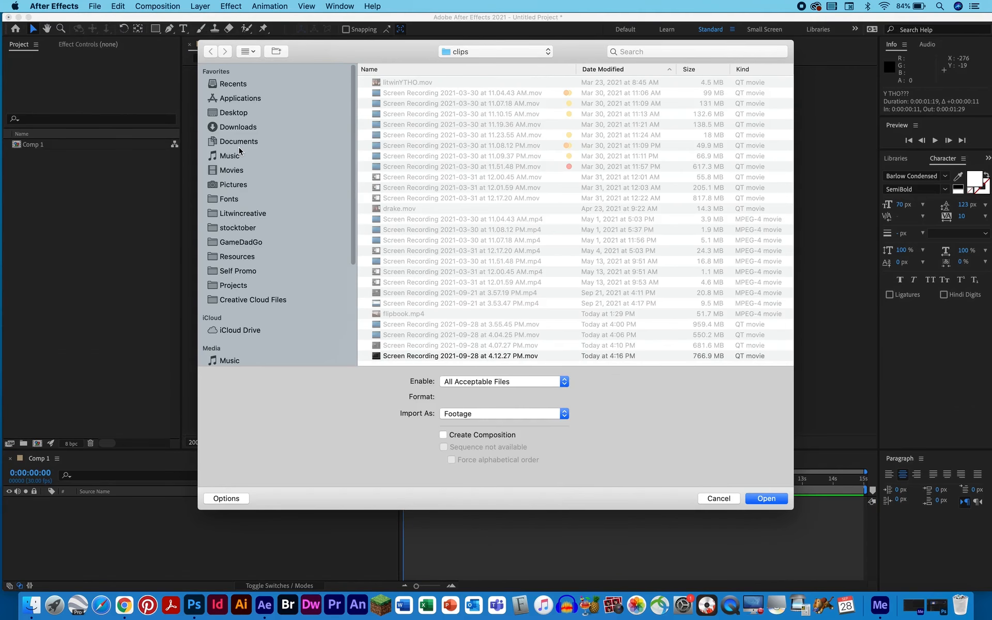
left_click(397, 84)
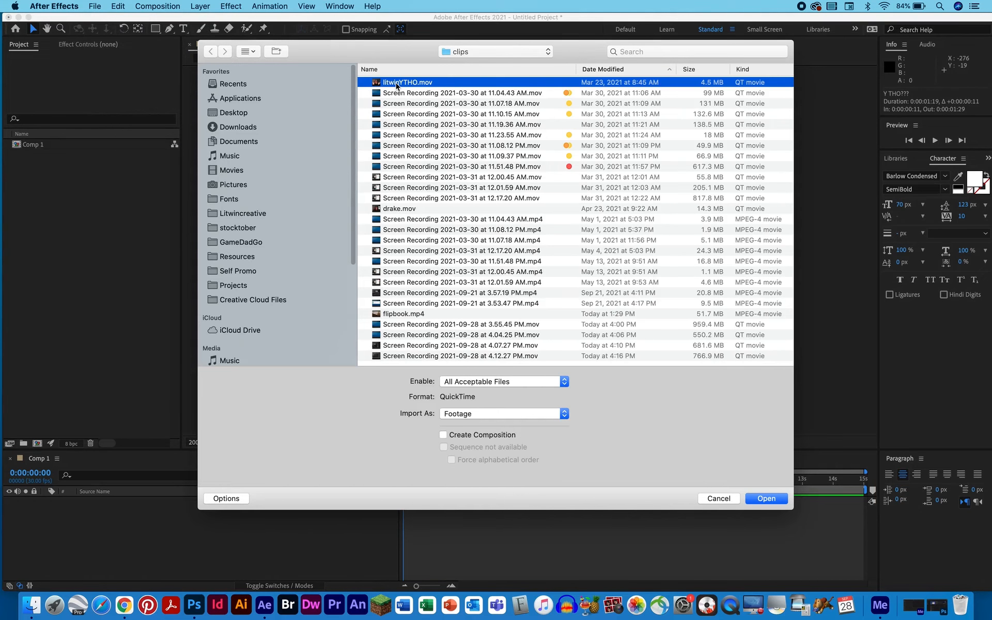
key("space")
key("space")
left_click(771, 498)
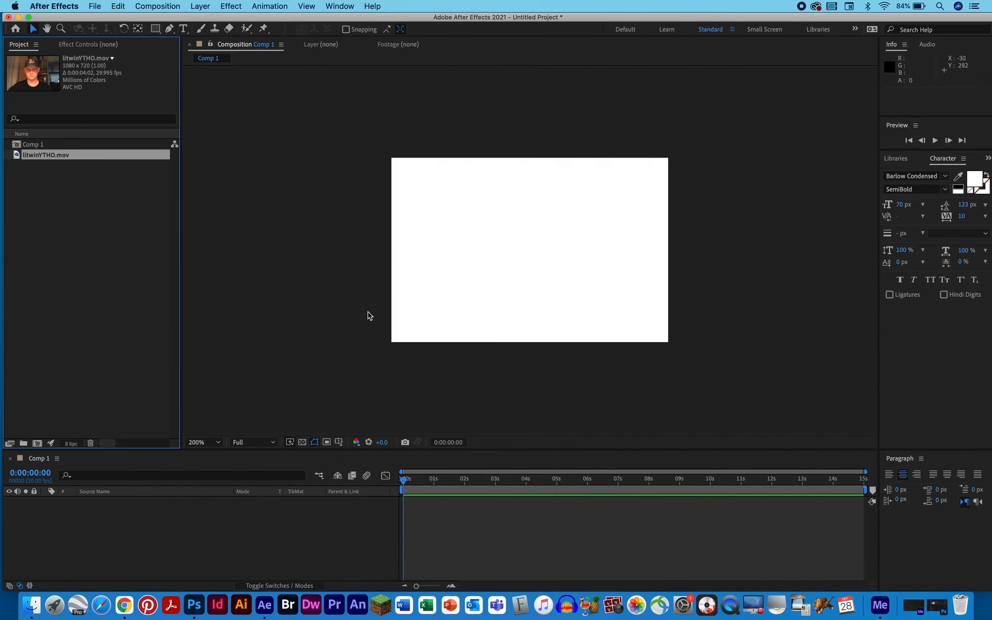
left_click(55, 158)
left_click_drag(52, 158, 532, 259)
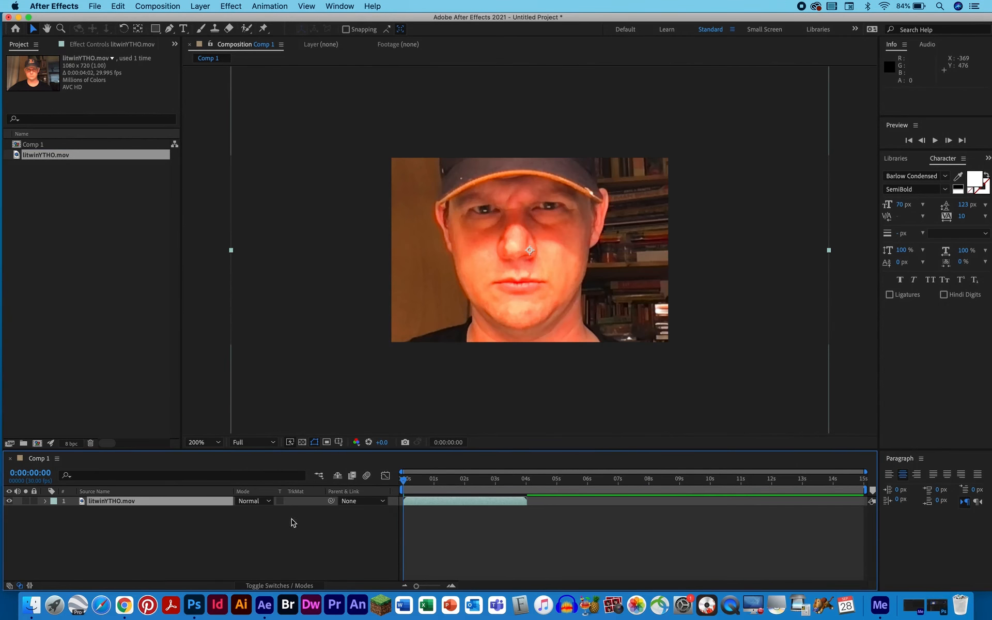
Step: Scale the litwinYTHO.mov layer down to about 47% so it just fills the composition frame
left_click(581, 255)
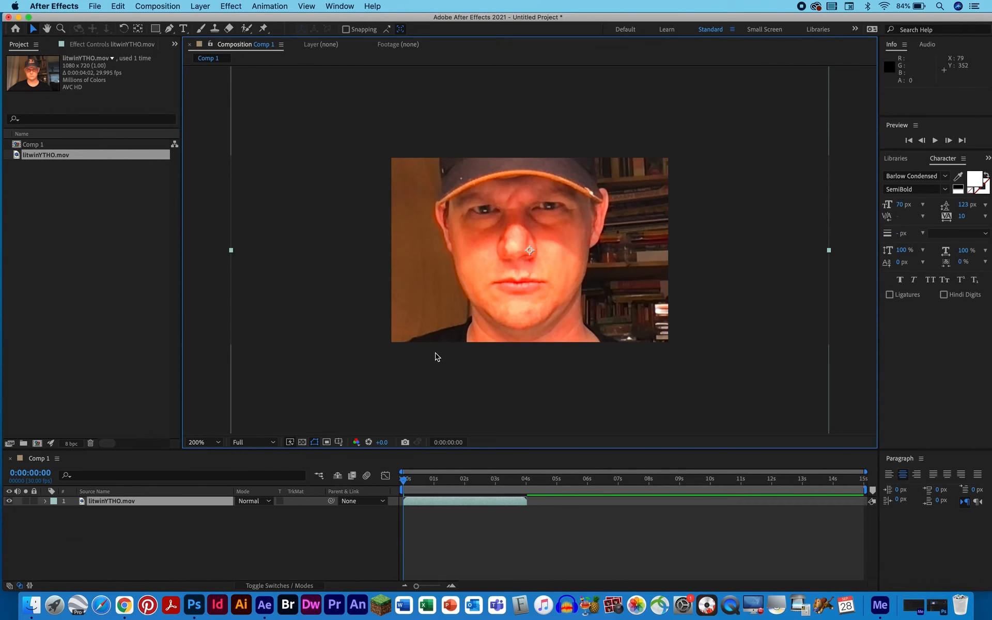
scroll(494, 319, "down", 1)
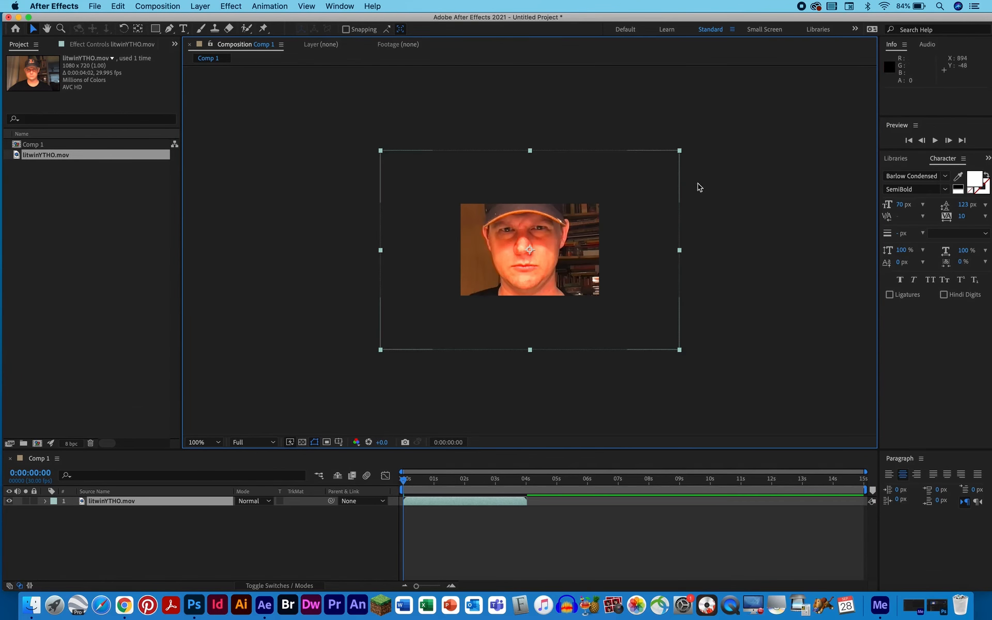
left_click(680, 153)
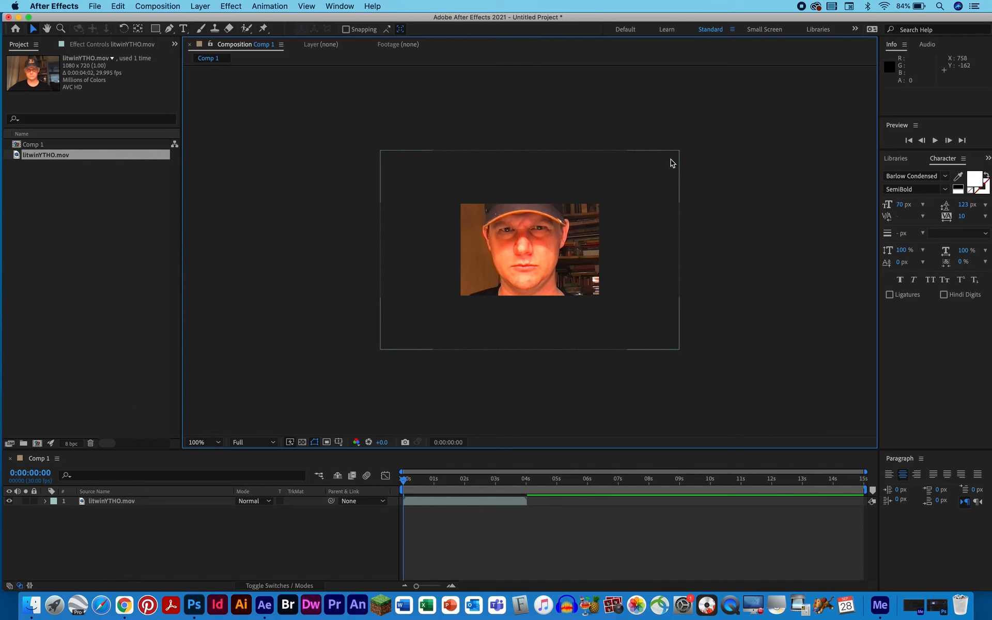
left_click(673, 163)
left_click_drag(646, 183, 601, 204)
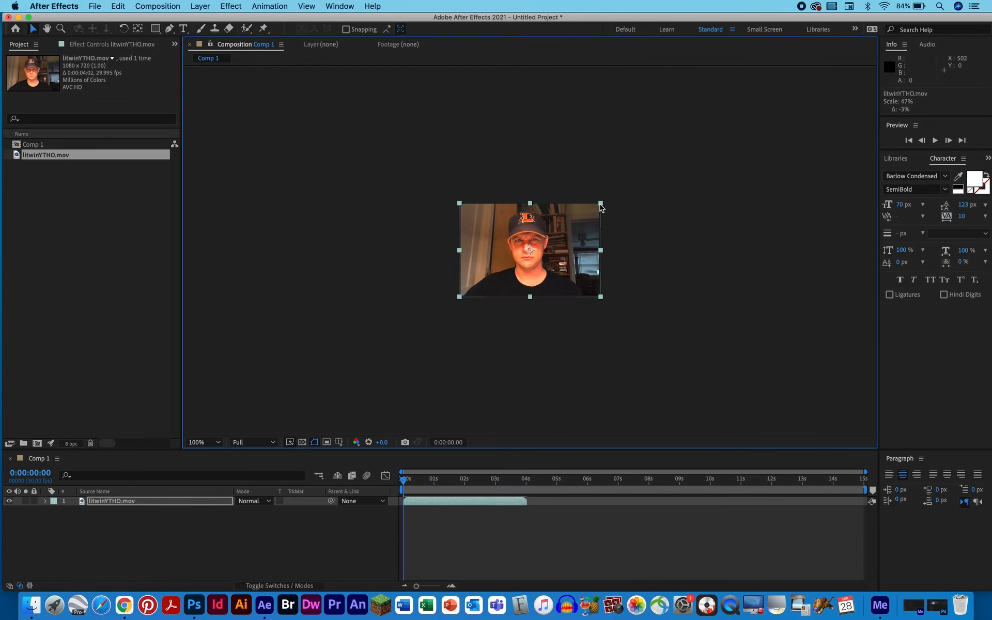
key("period")
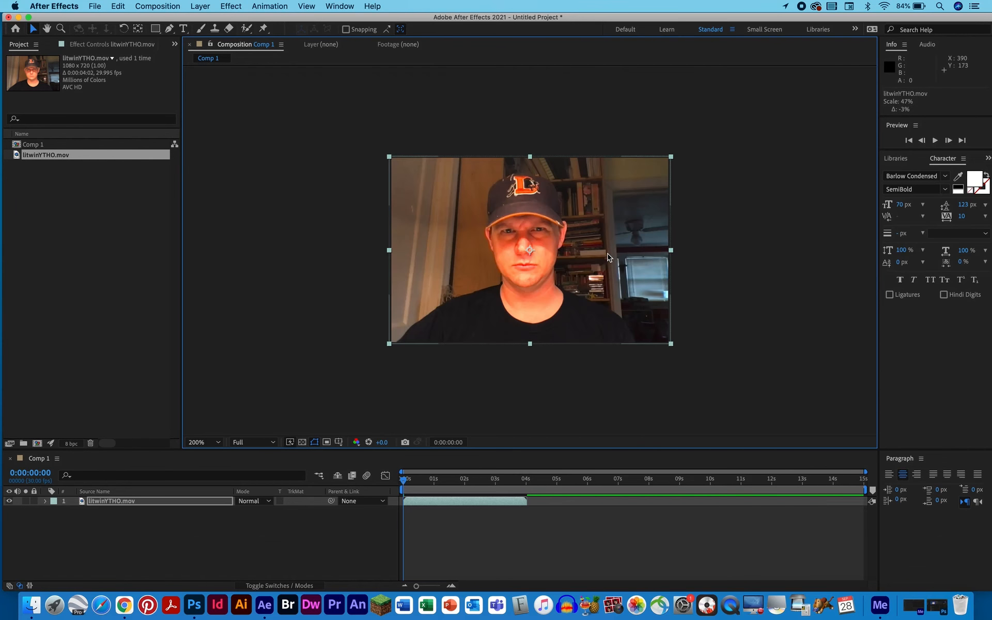
left_click(701, 265)
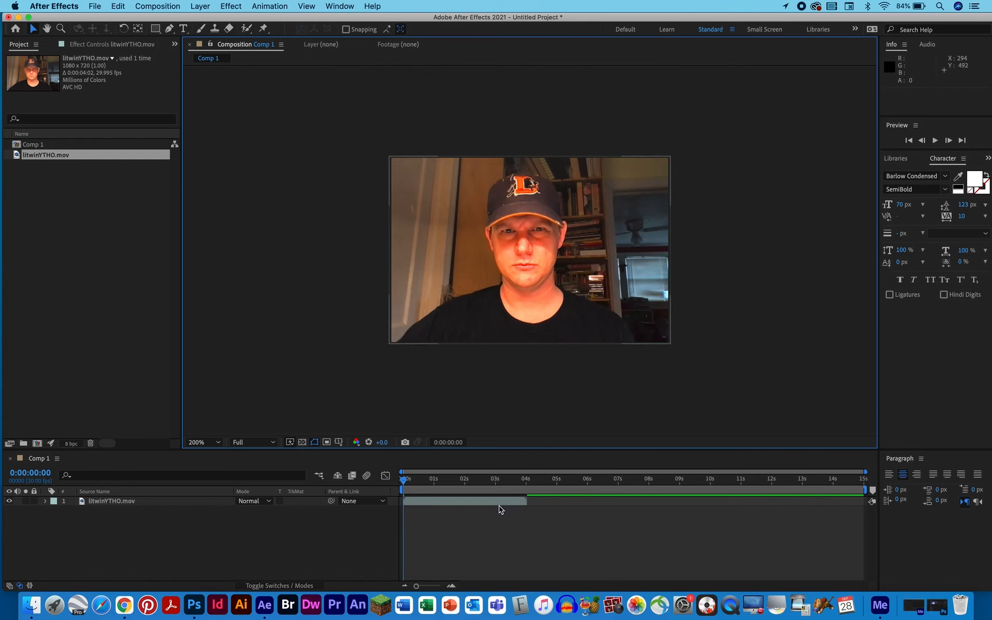
Step: Trim the start of the litwinYTHO.mov layer to 0:00:01:13 and move the shortened layer to the timeline's beginning
left_click(403, 482)
left_click_drag(408, 481, 439, 491)
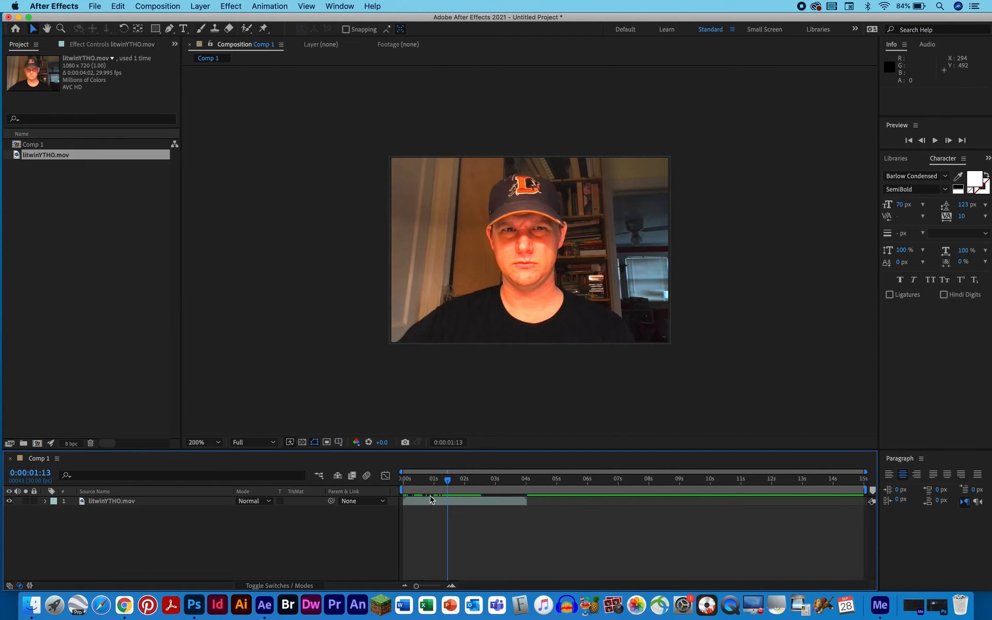
left_click(404, 501)
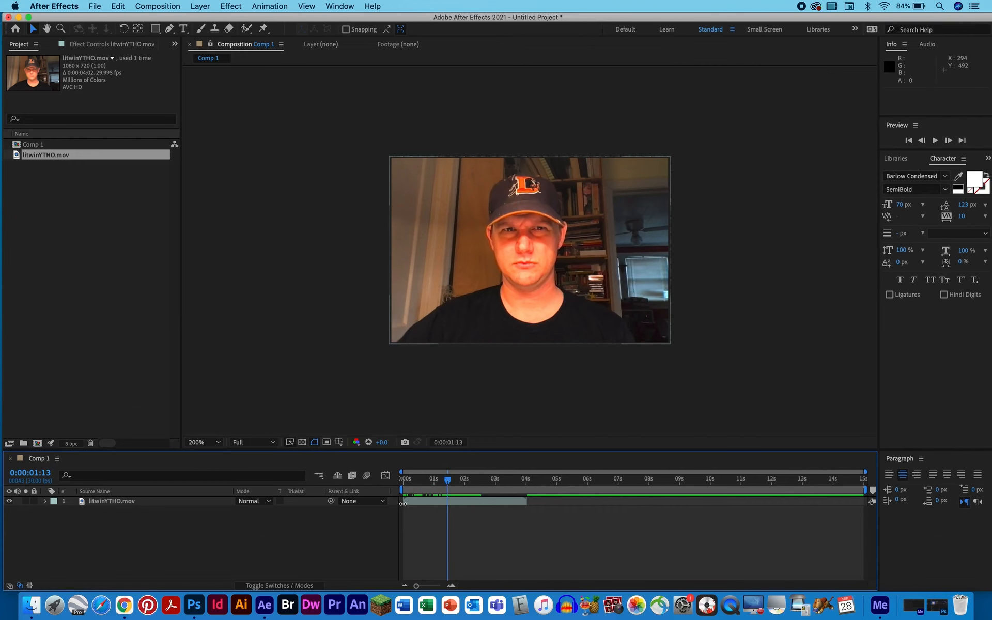
left_click_drag(404, 503, 457, 488)
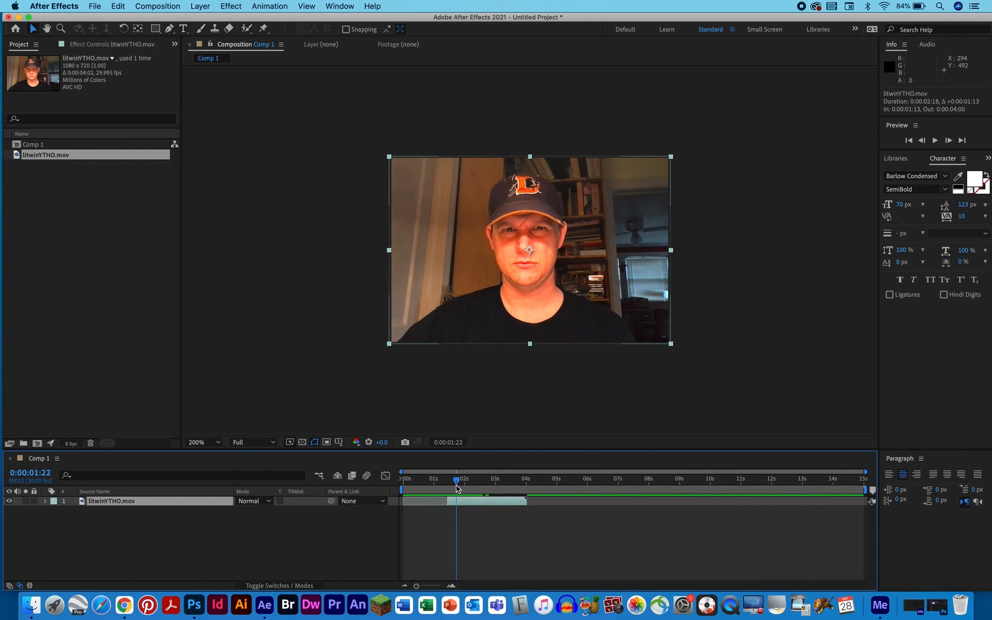
left_click(427, 586)
left_click_drag(515, 507, 403, 482)
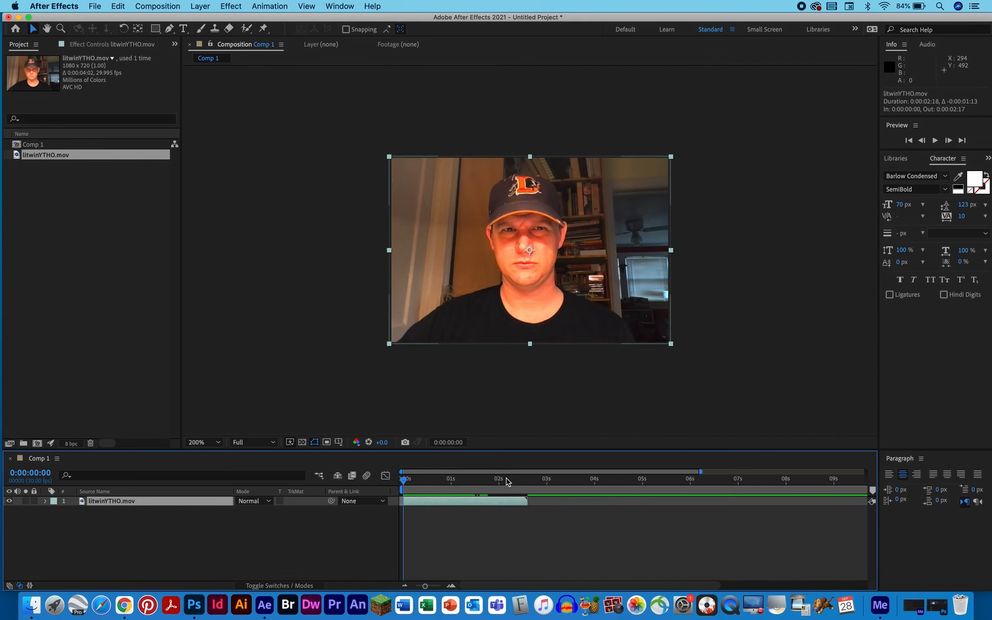
Step: Check where the trimmed clip ends and set the composition's duration to 0:00:02:15
left_click_drag(506, 481, 526, 482)
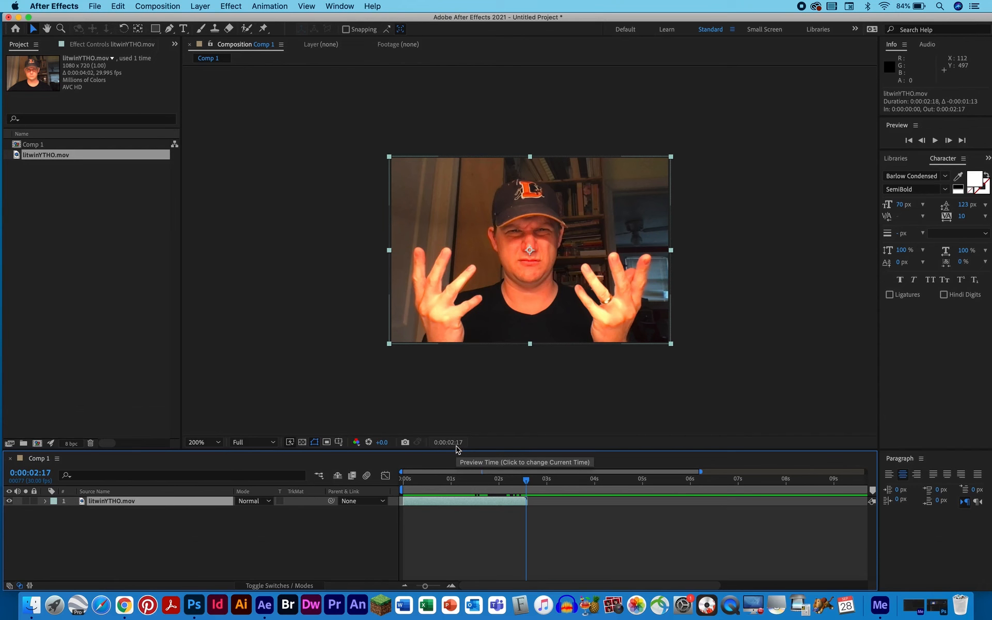
left_click(158, 5)
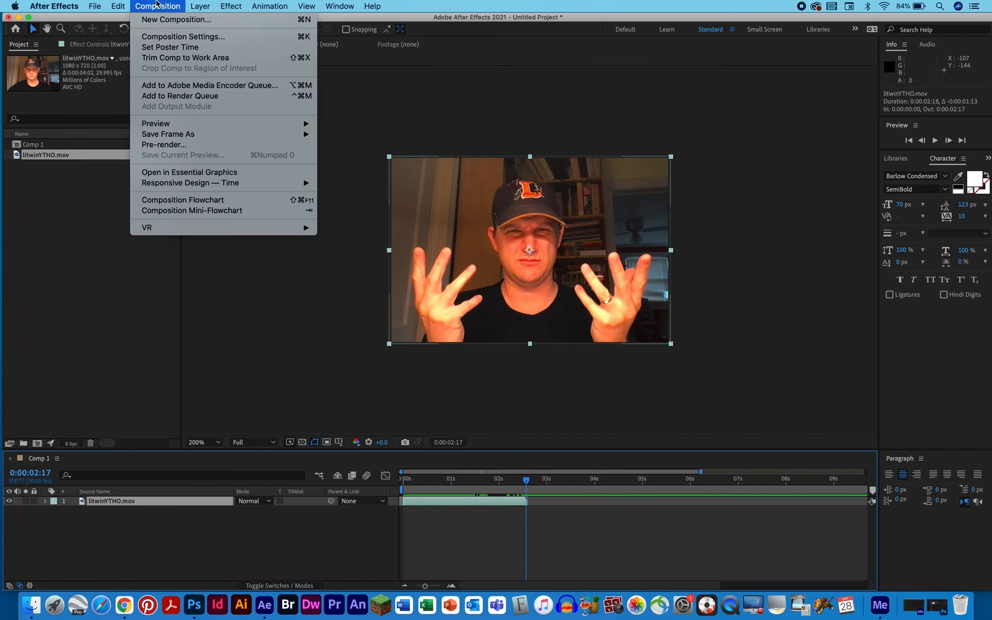
left_click(168, 37)
left_click(346, 306)
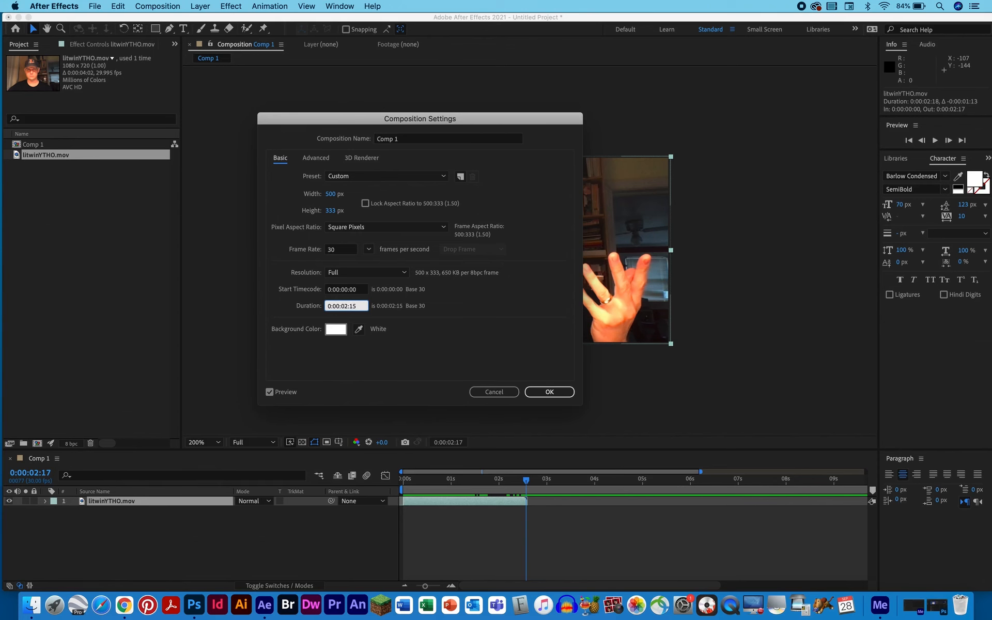
left_click(544, 392)
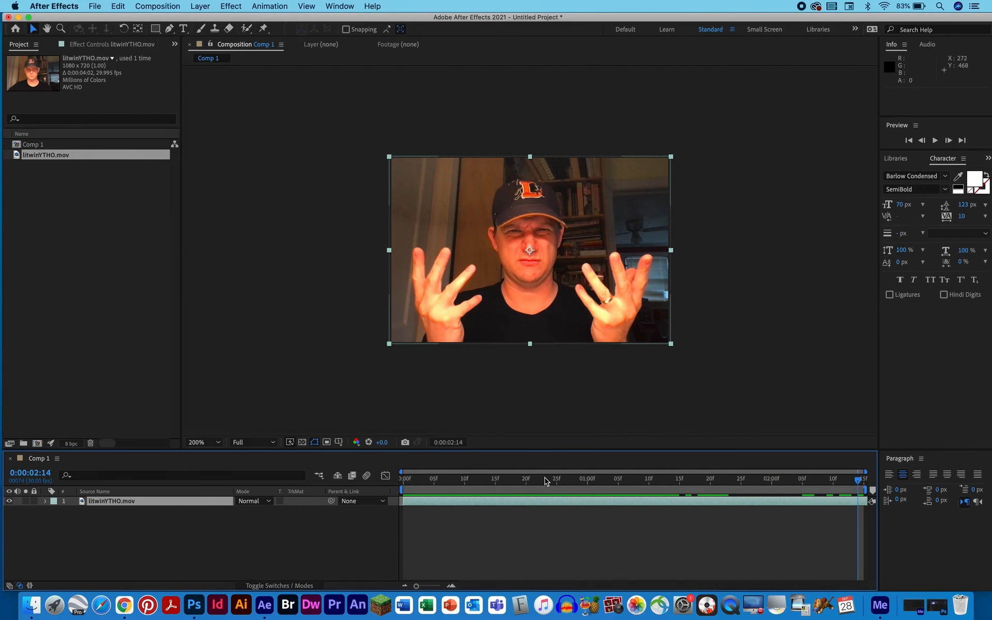
Step: Return to the composition's start and play the trimmed clip
left_click_drag(745, 476, 392, 470)
key("space")
key("space")
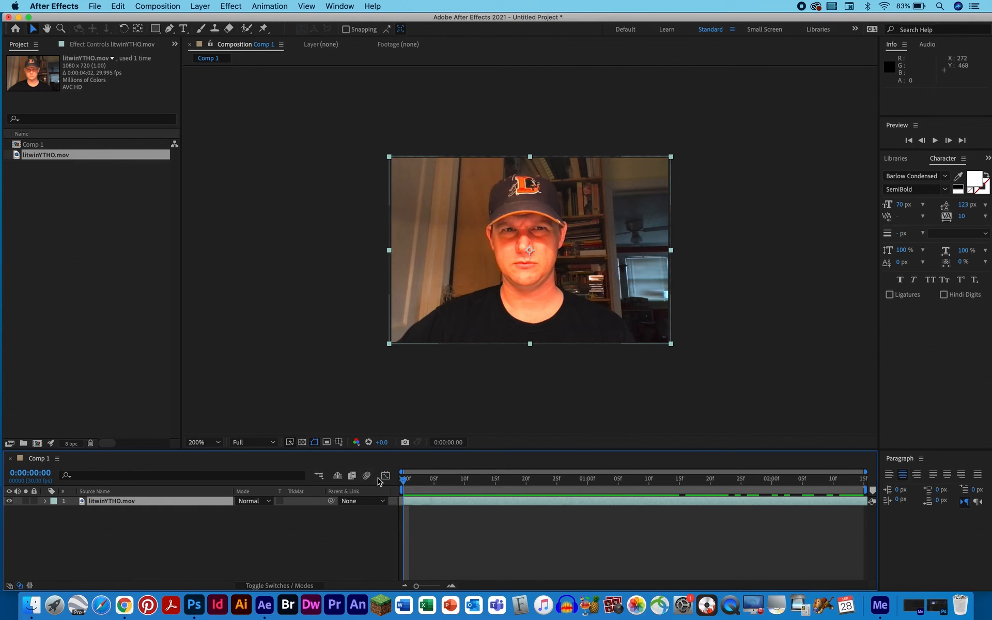
Step: Add the paragraph text "Y THO???" across the lower part of the frame and move it down 10 px
left_click(184, 28)
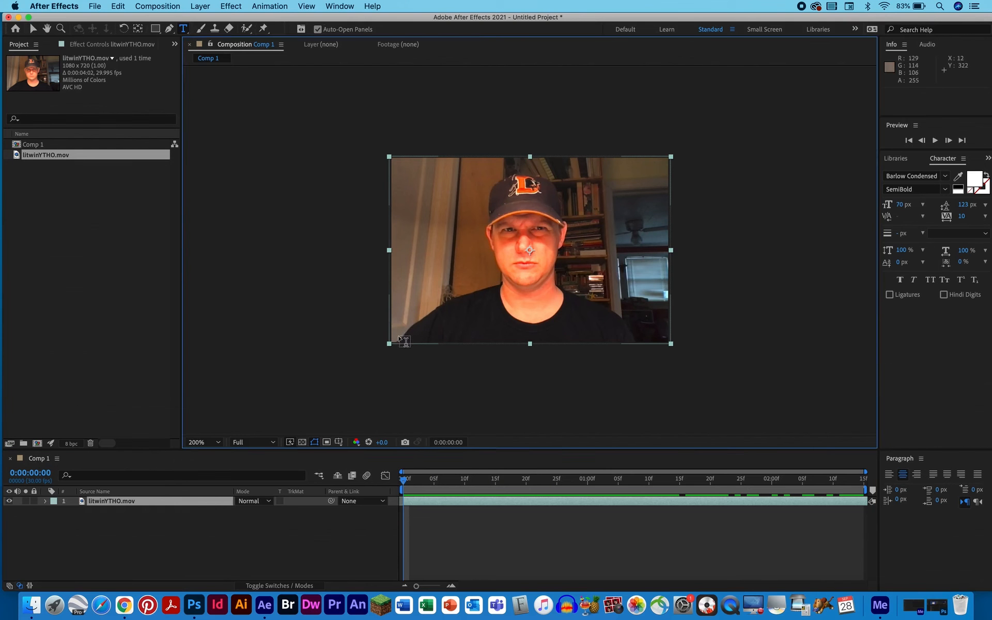
left_click_drag(399, 337, 665, 297)
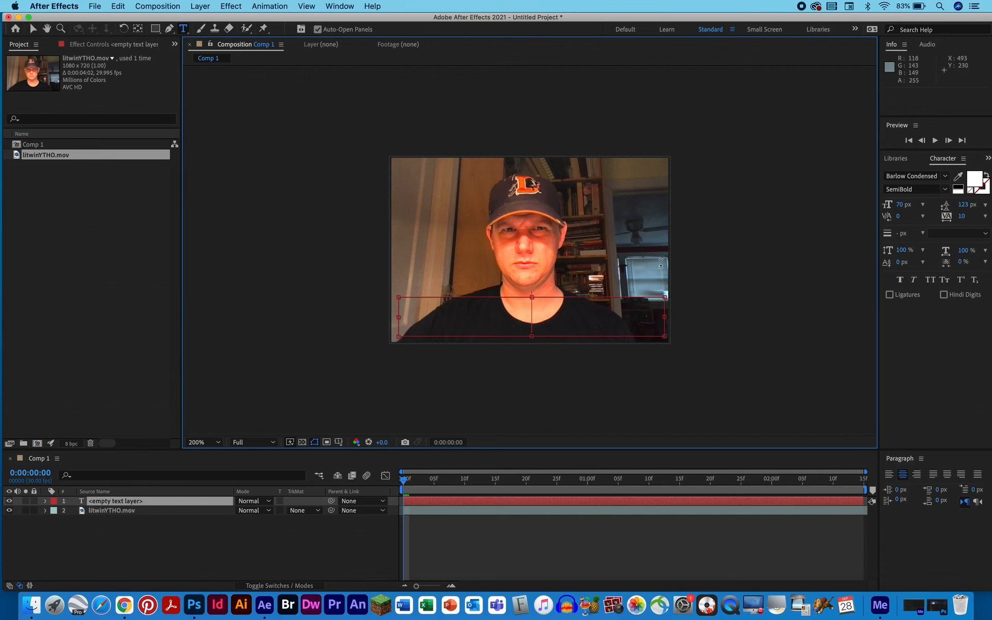
type("Y")
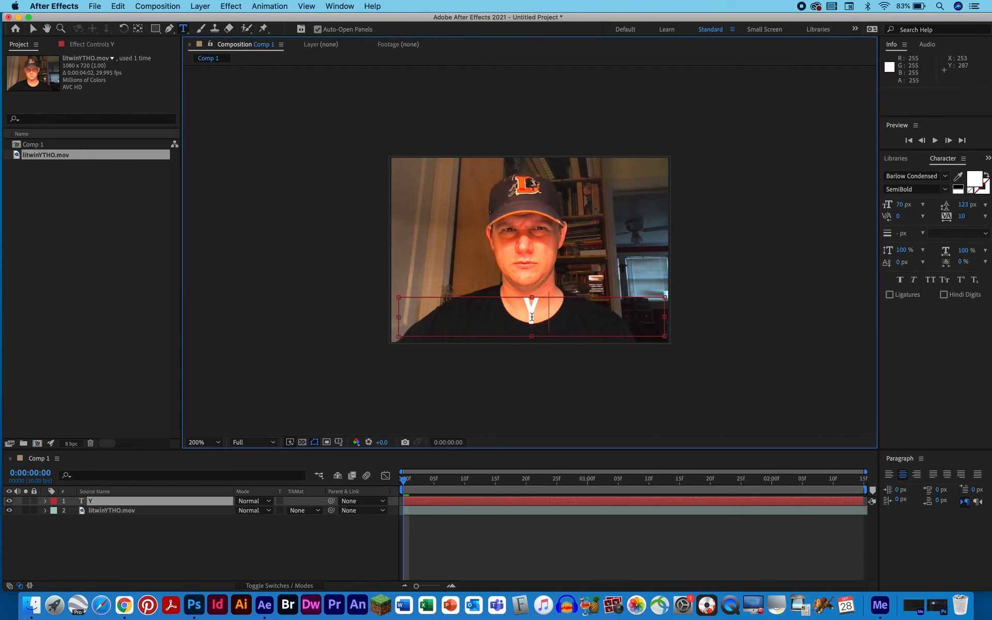
type(" THO???")
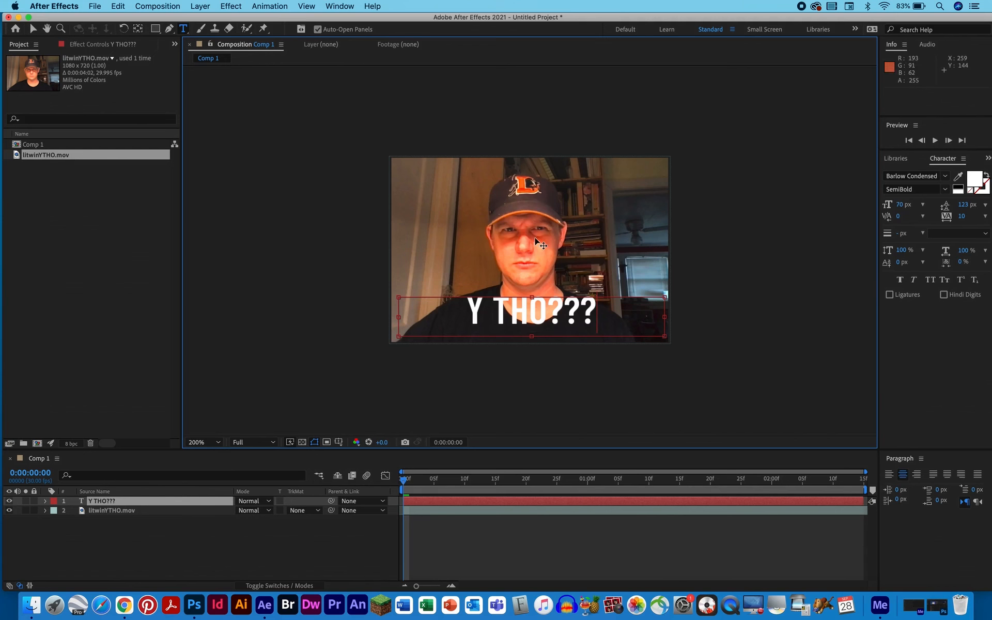
left_click(33, 29)
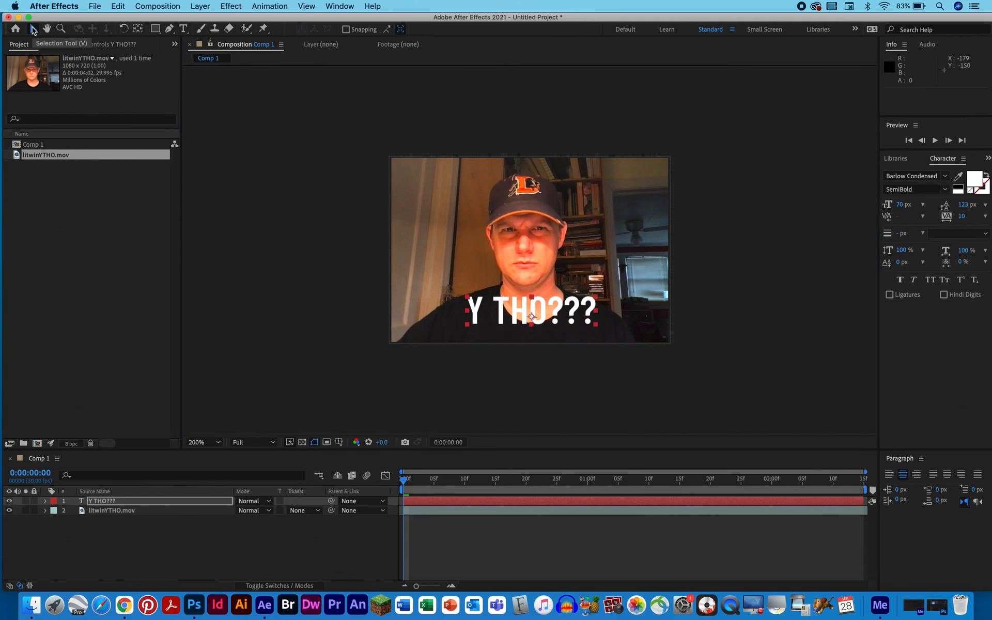
left_click(740, 304)
left_click_drag(572, 305, 573, 314)
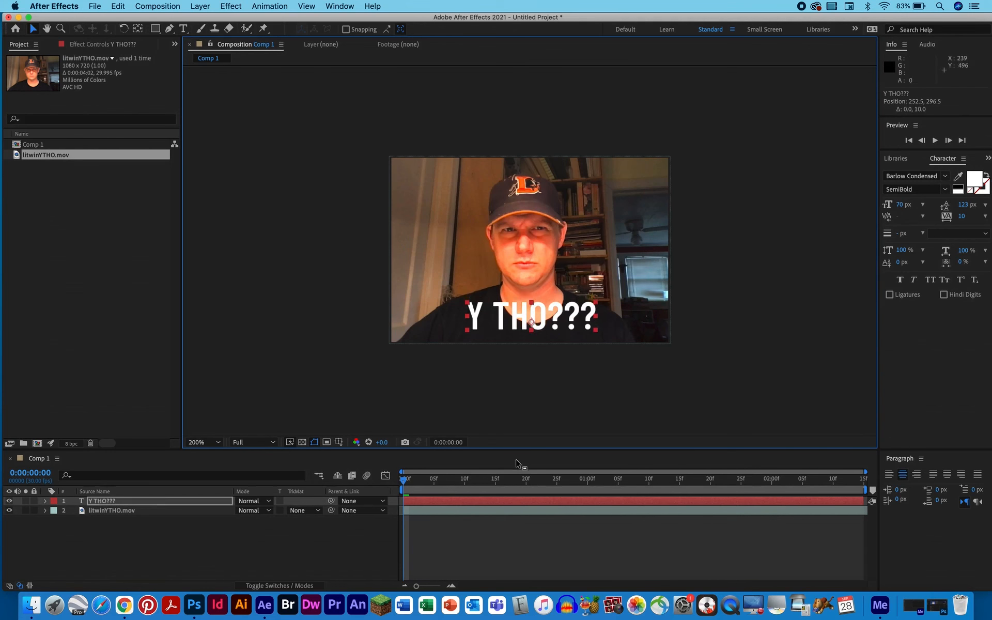
Step: Trim the start of the Y THO??? text layer to 0:00:00:21
left_click_drag(510, 484, 534, 468)
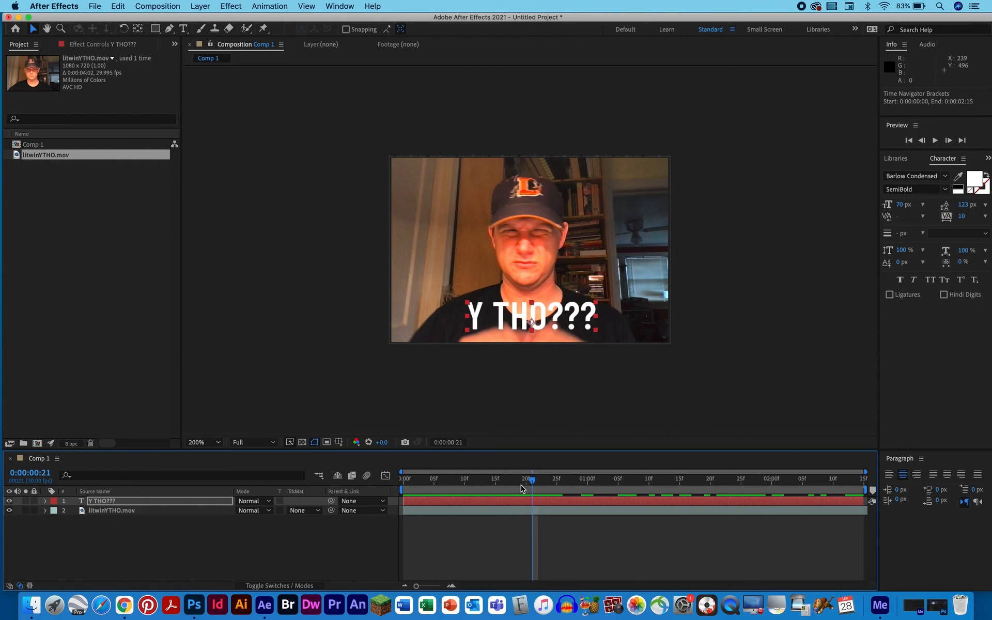
left_click(405, 502)
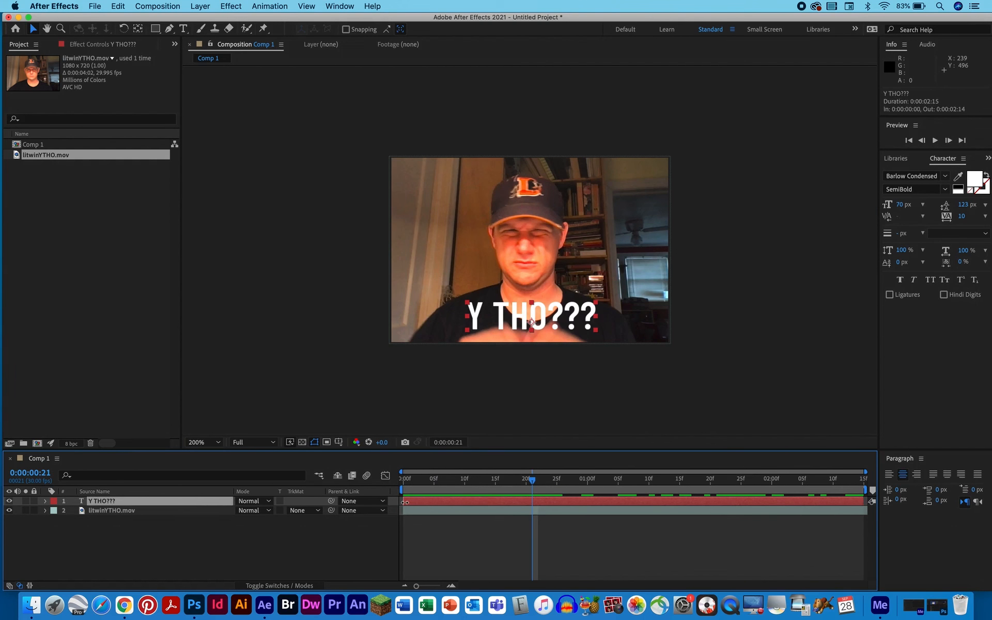
left_click_drag(406, 502, 525, 500)
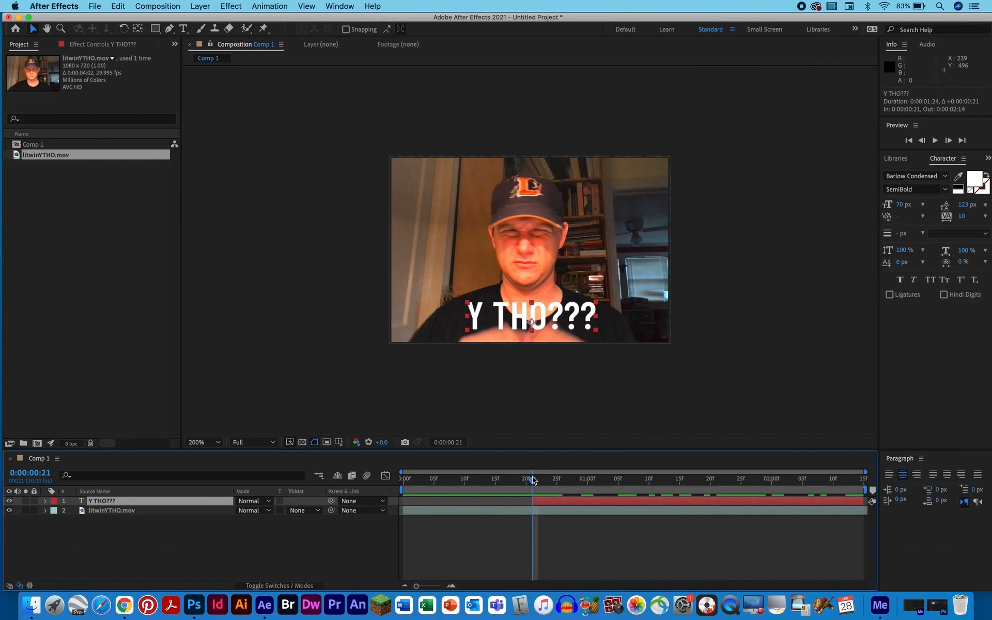
Step: Preview the composition from the beginning to check when the caption appears
mouse_move(533, 482)
left_mouse_down()
mouse_move(415, 481)
mouse_move(540, 481)
left_mouse_up()
key("space")
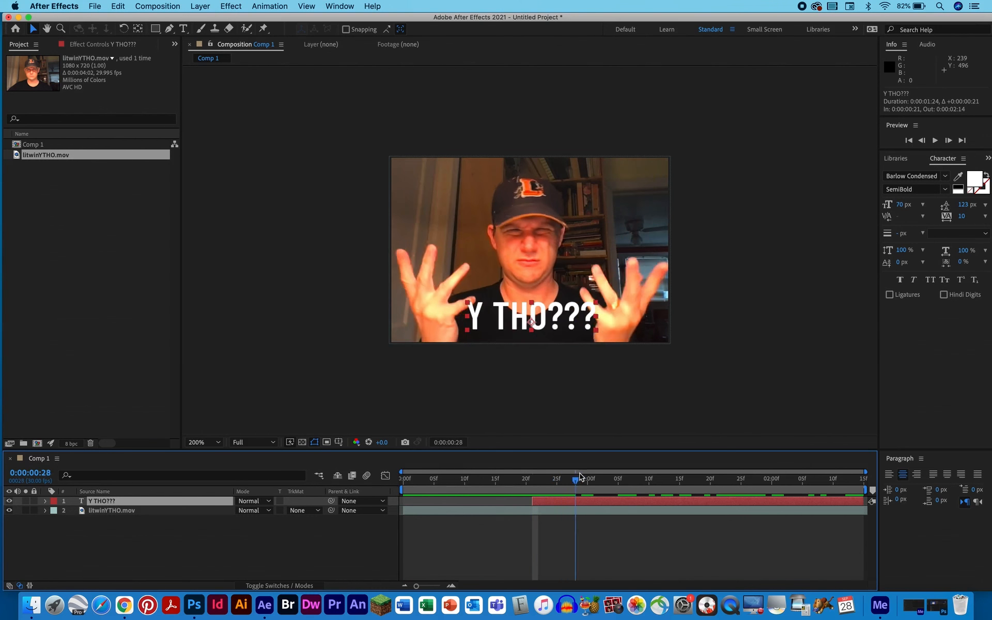
key("space")
key("Home")
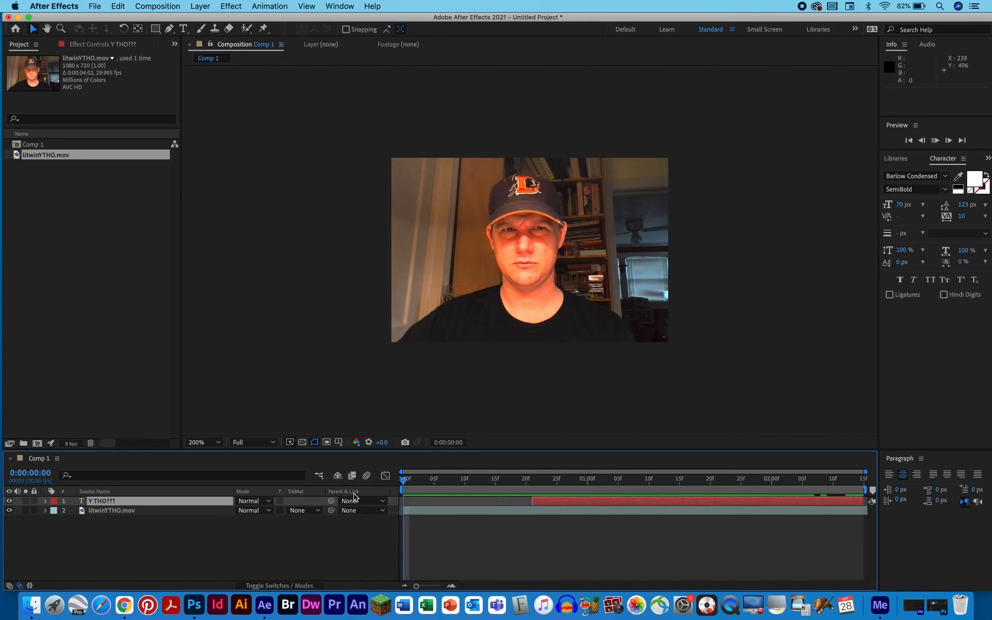
key("space")
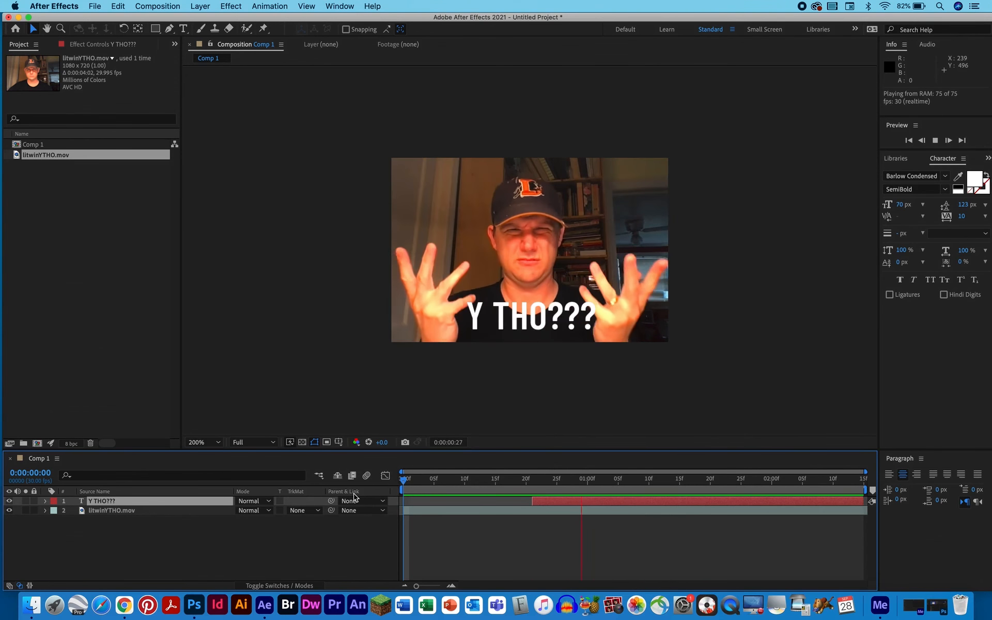
key("space")
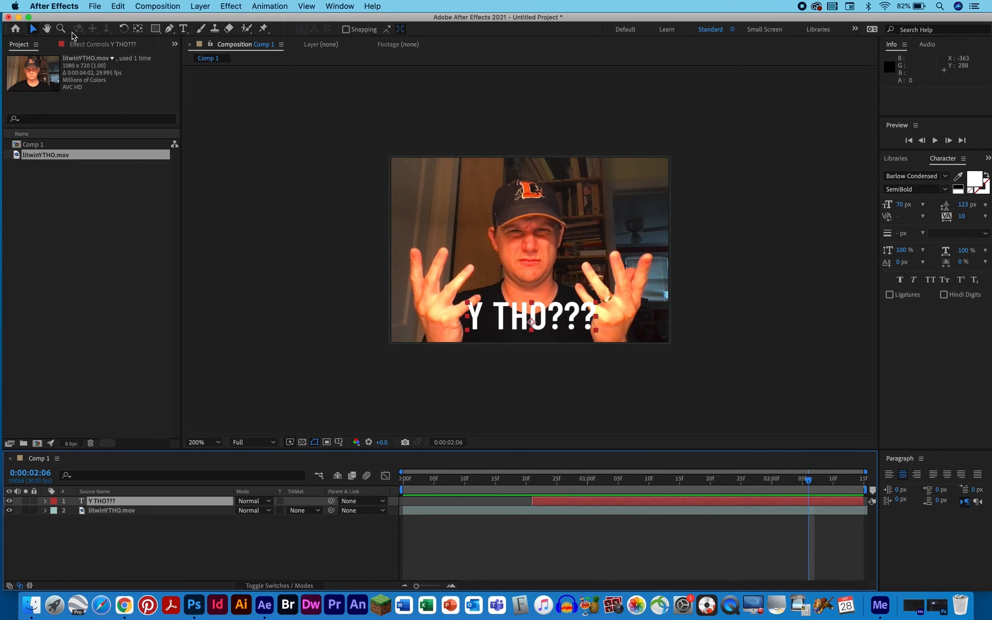
Step: Send Comp 1 to the Adobe Media Encoder queue
left_click(94, 5)
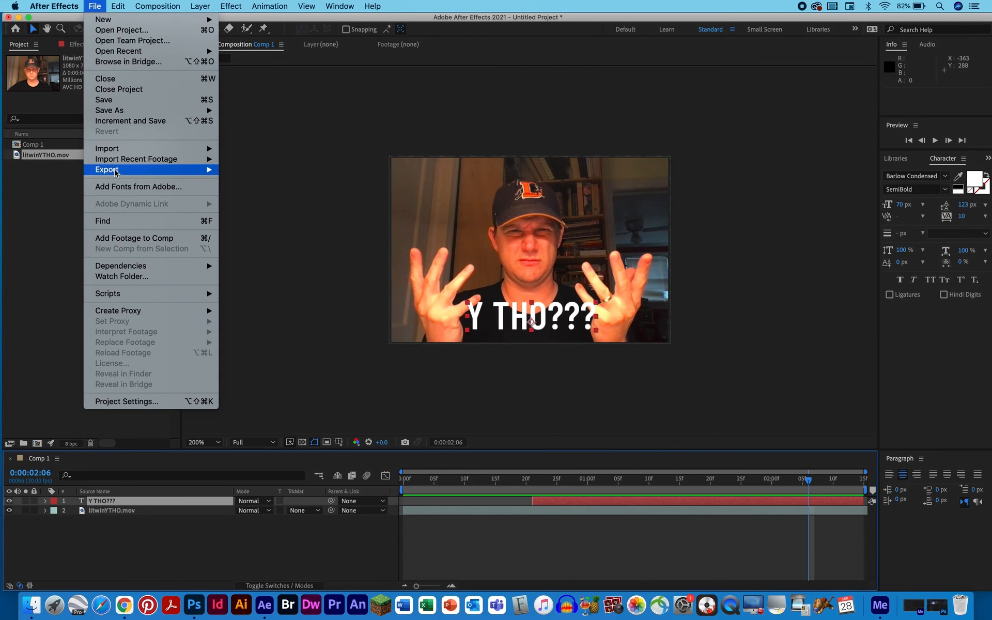
mouse_move(116, 175)
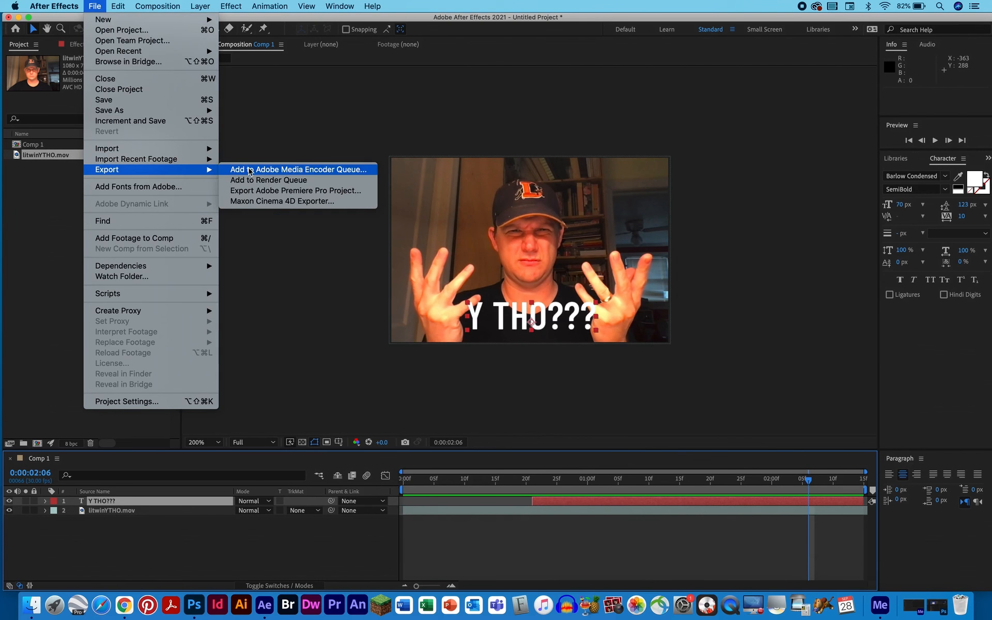
left_click(249, 171)
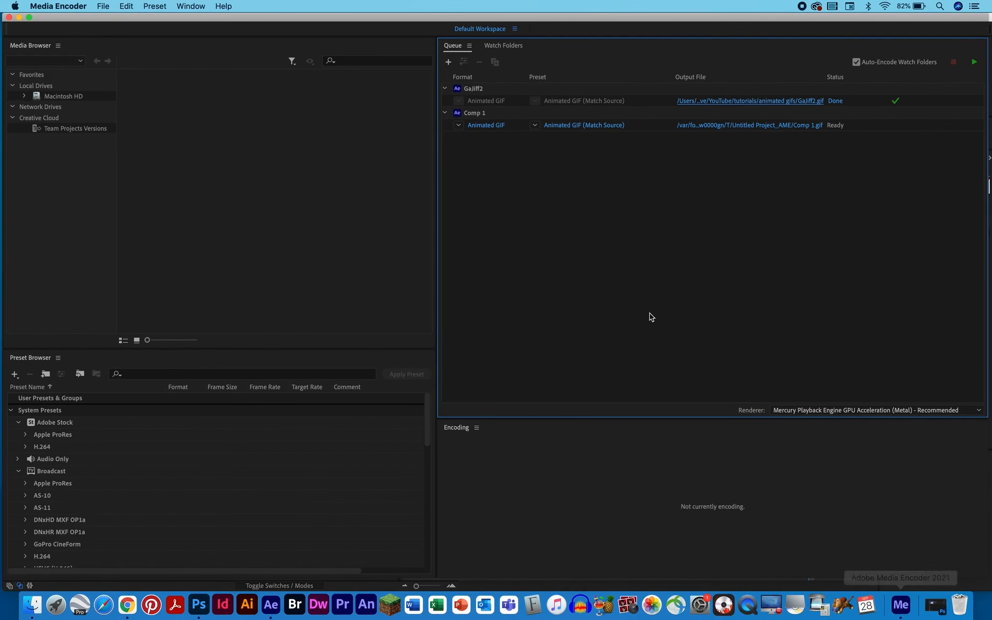
Step: Confirm Animated GIF as Comp 1's export format with the Match Source preset and encode the queue
left_click(852, 128)
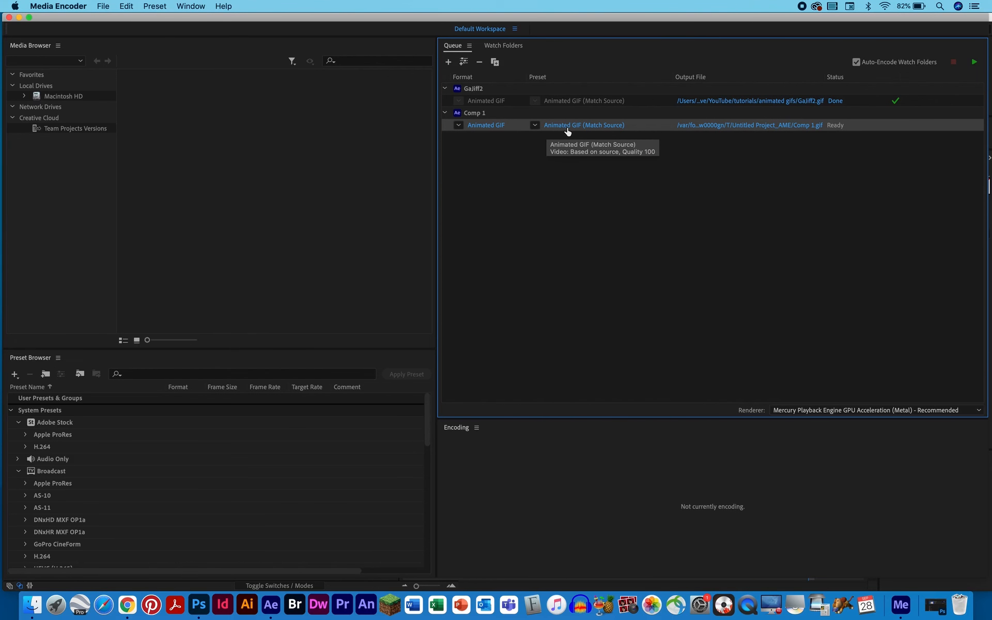
left_click(482, 126)
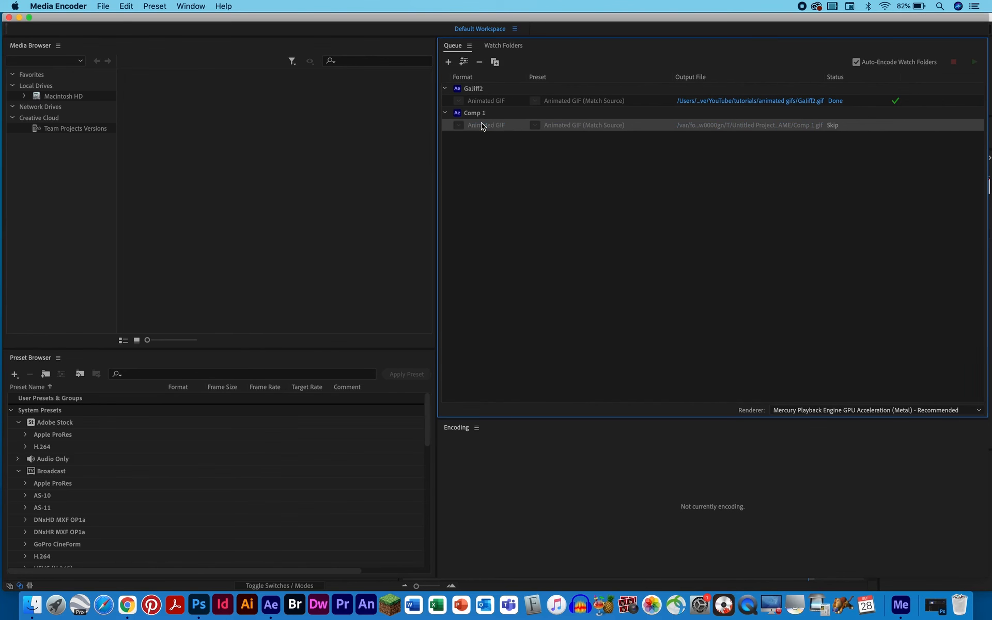
left_click(706, 108)
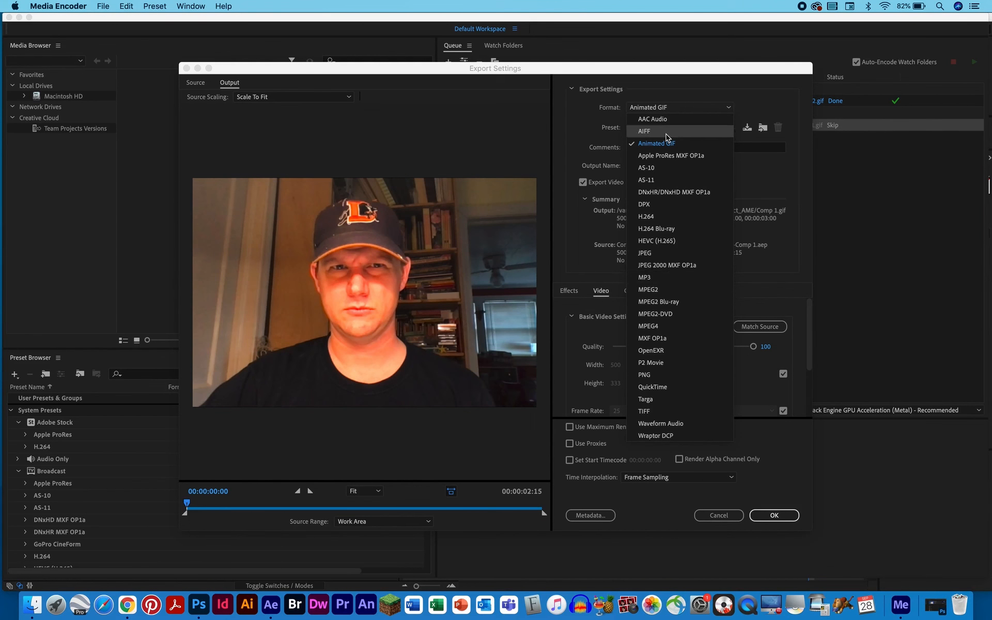
left_click(668, 144)
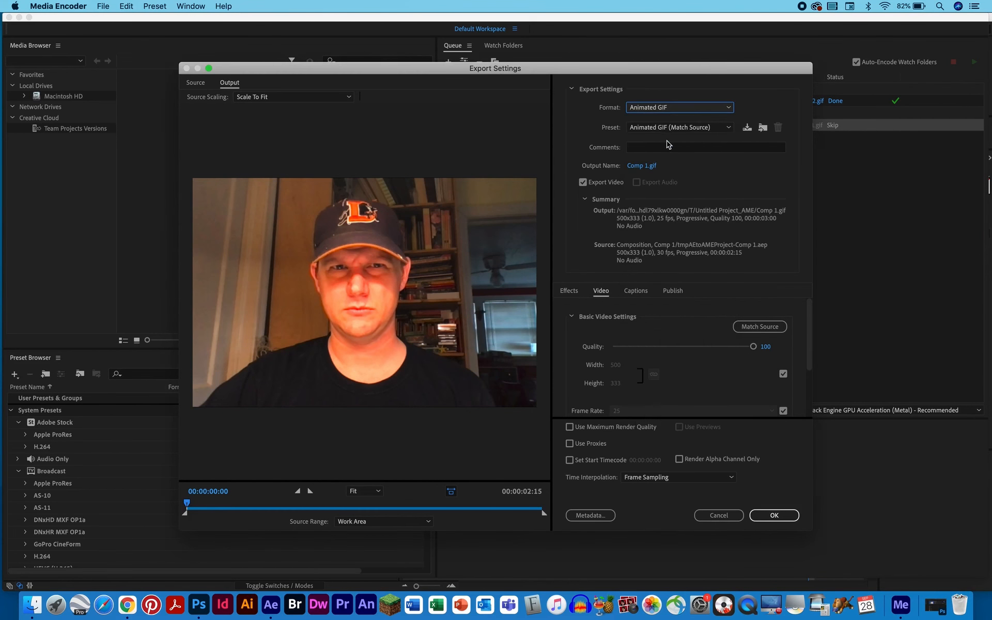
left_click(790, 516)
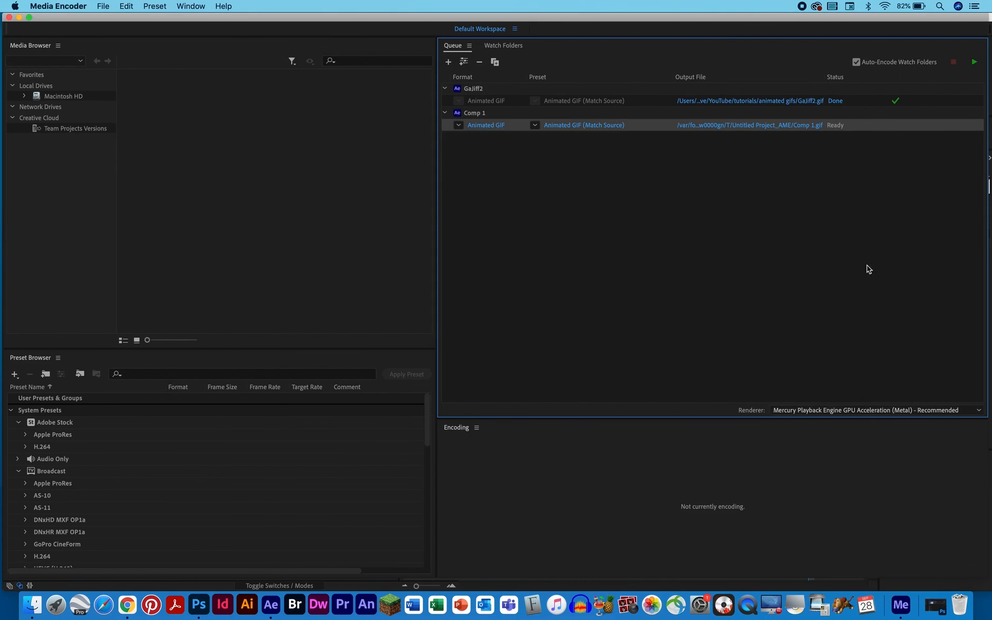
left_click(974, 63)
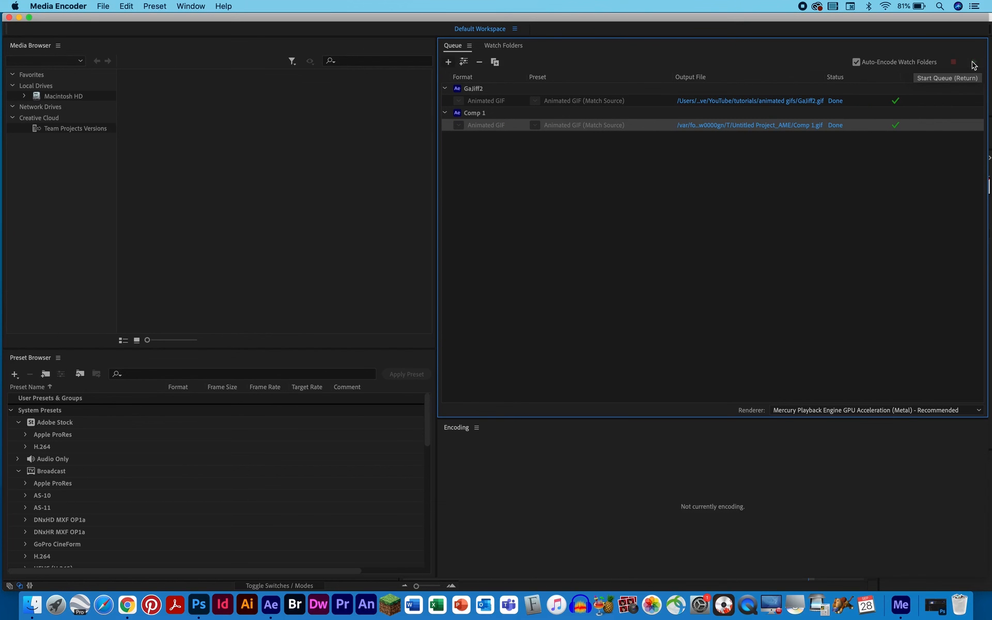
Step: Open the output folder of the encoded Comp 1.gif in Finder, enlarge the window and preview the GIF
left_click(790, 125)
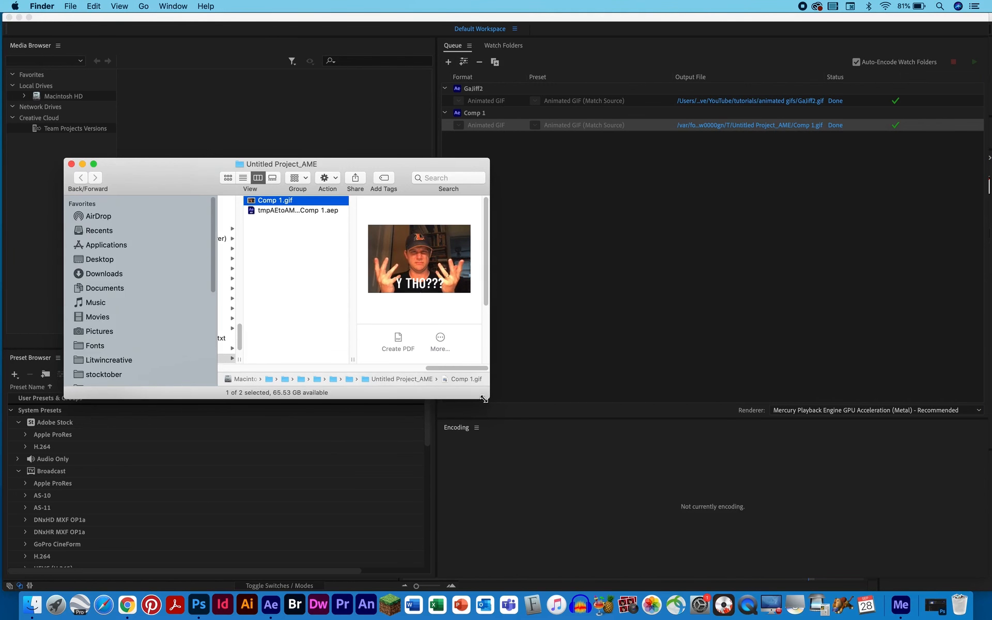
left_click_drag(480, 401, 733, 432)
key("space")
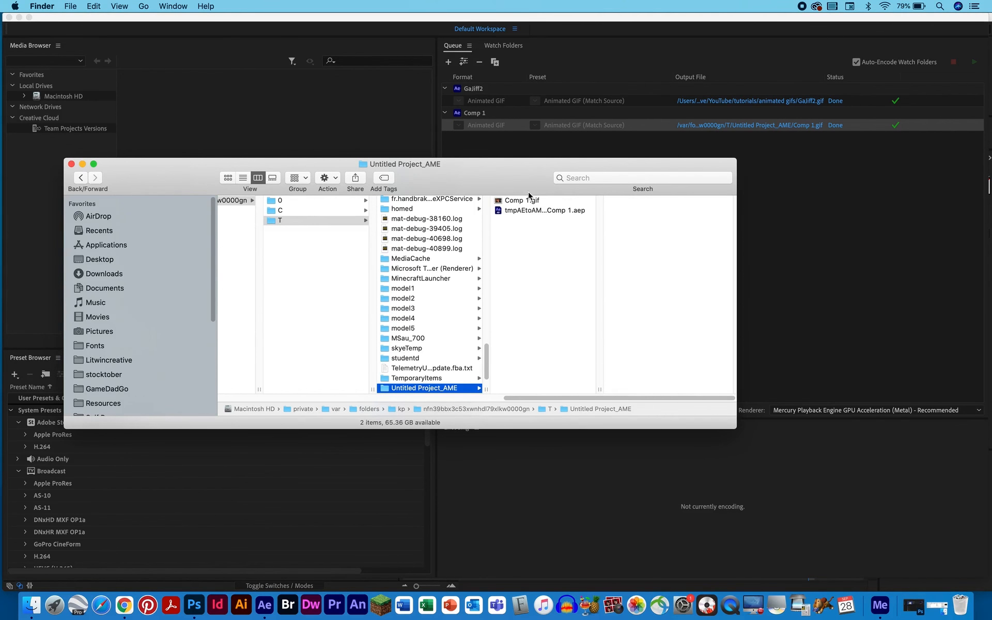
Step: Move Comp 1.gif into the animated gifs folder and rename it litwinWhyTHO3.gif
left_click(522, 203)
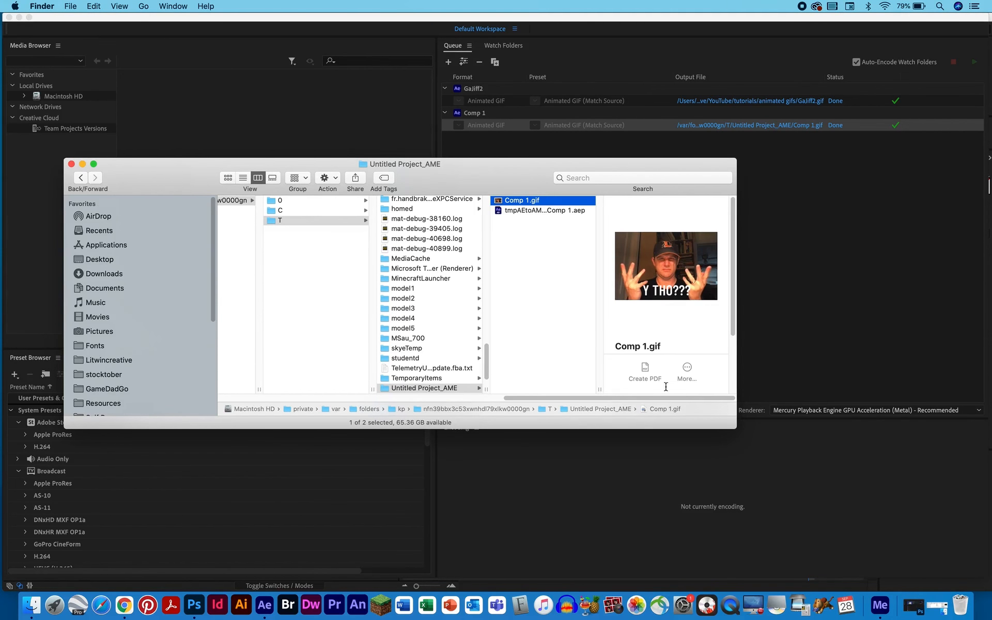
left_click(913, 605)
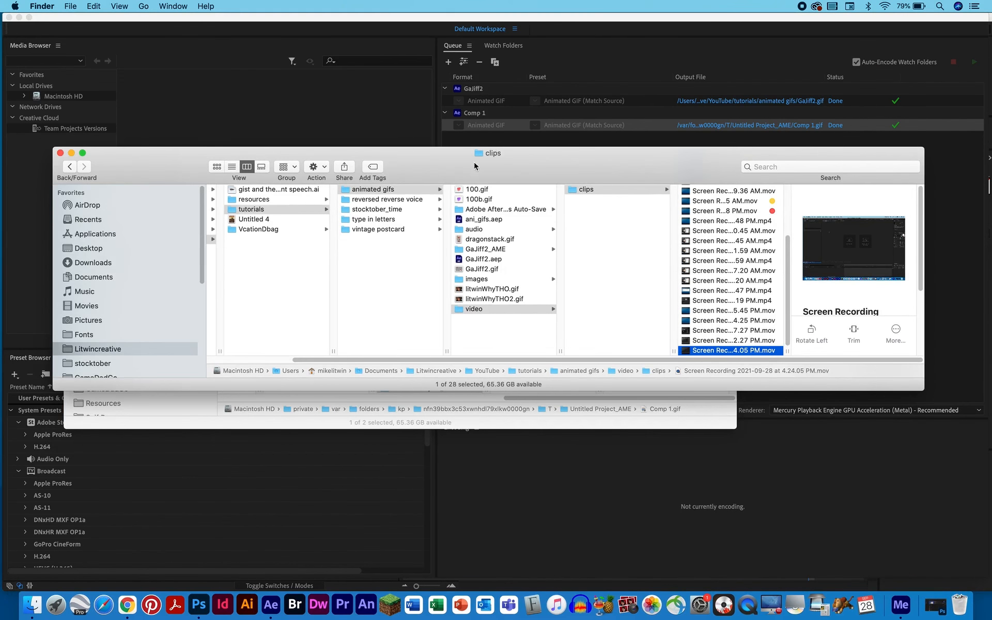
left_click_drag(474, 166, 532, 436)
left_click(489, 350)
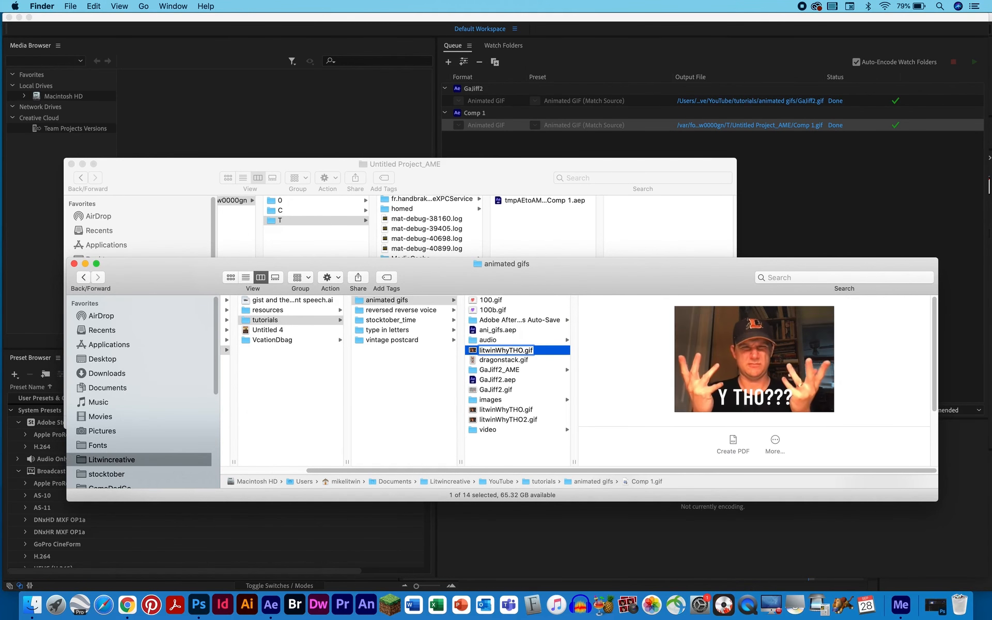
left_click(516, 453)
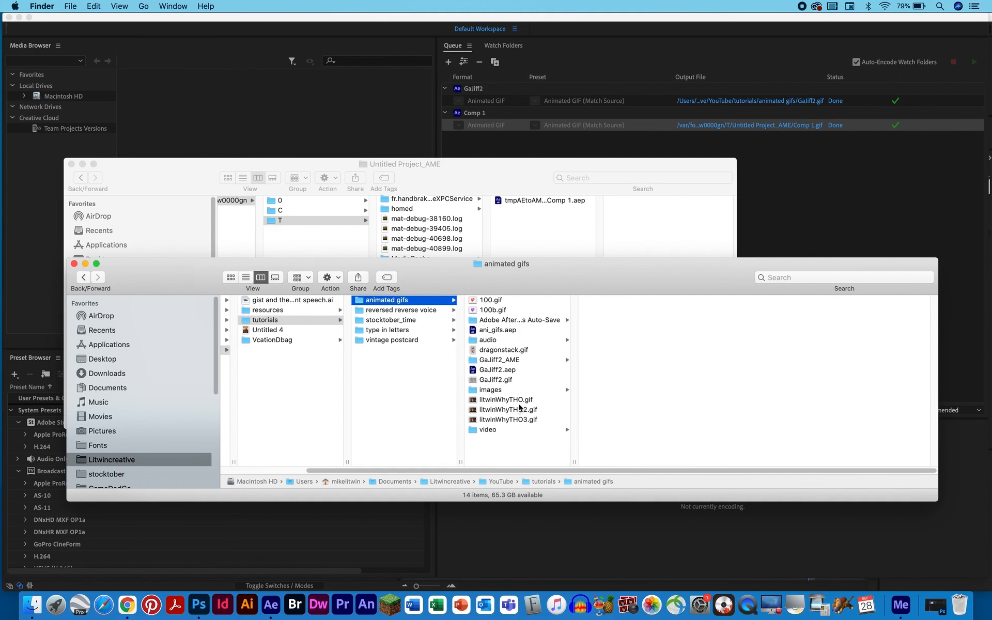
Step: Preview litwinWhyTHO.gif, litwinWhyTHO2.gif and litwinWhyTHO3.gif in turn to compare the three GIFs
left_click(520, 402)
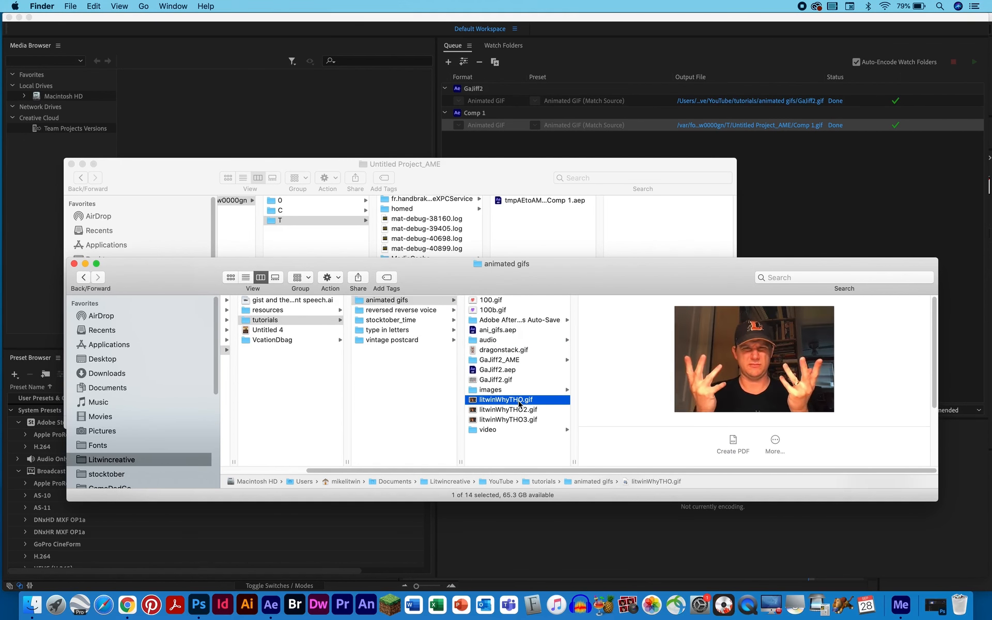
key("space")
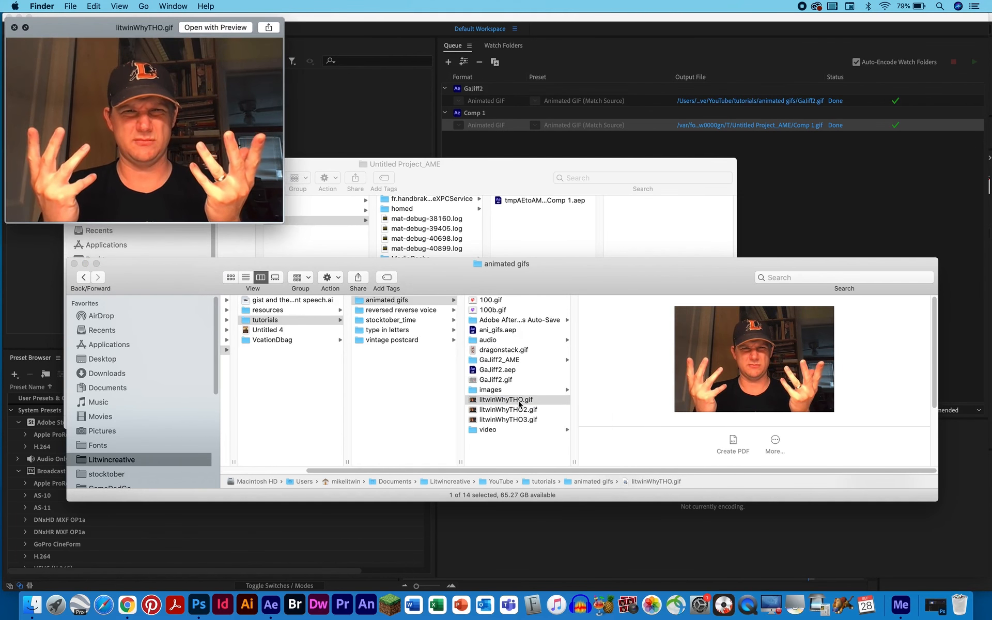
key("Down")
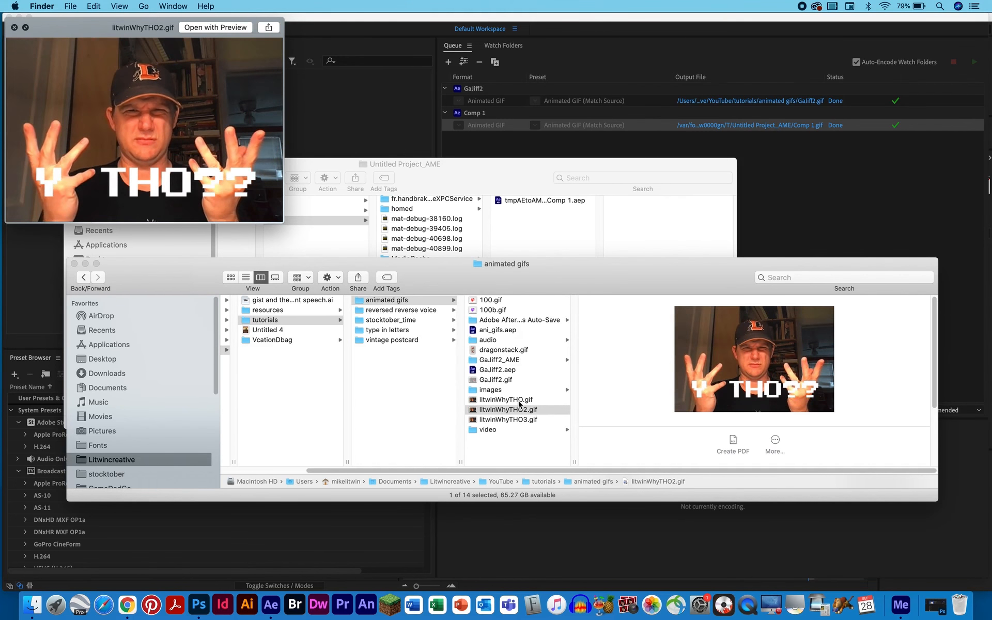
key("Down")
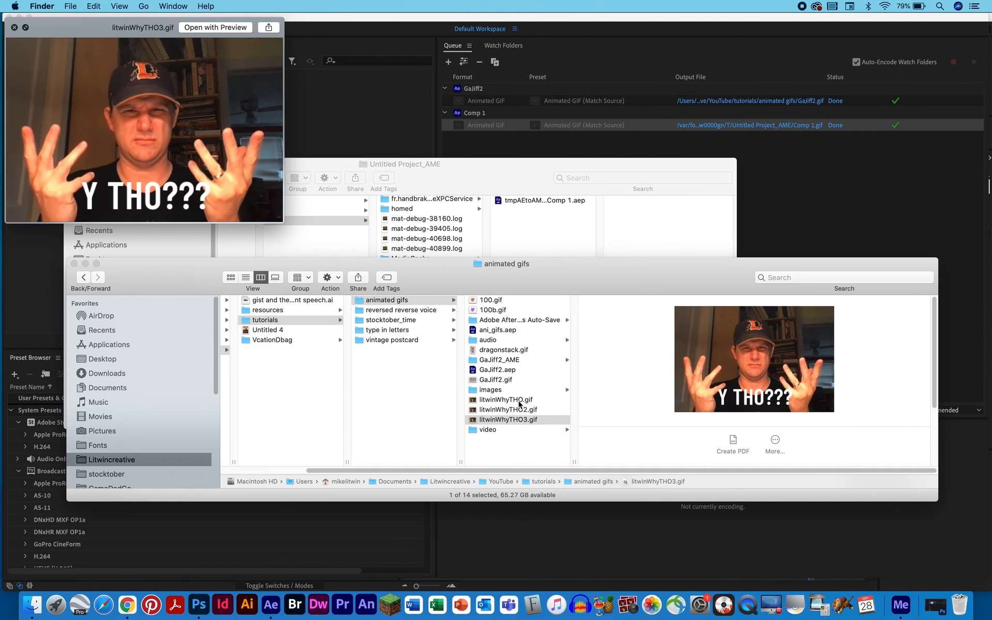